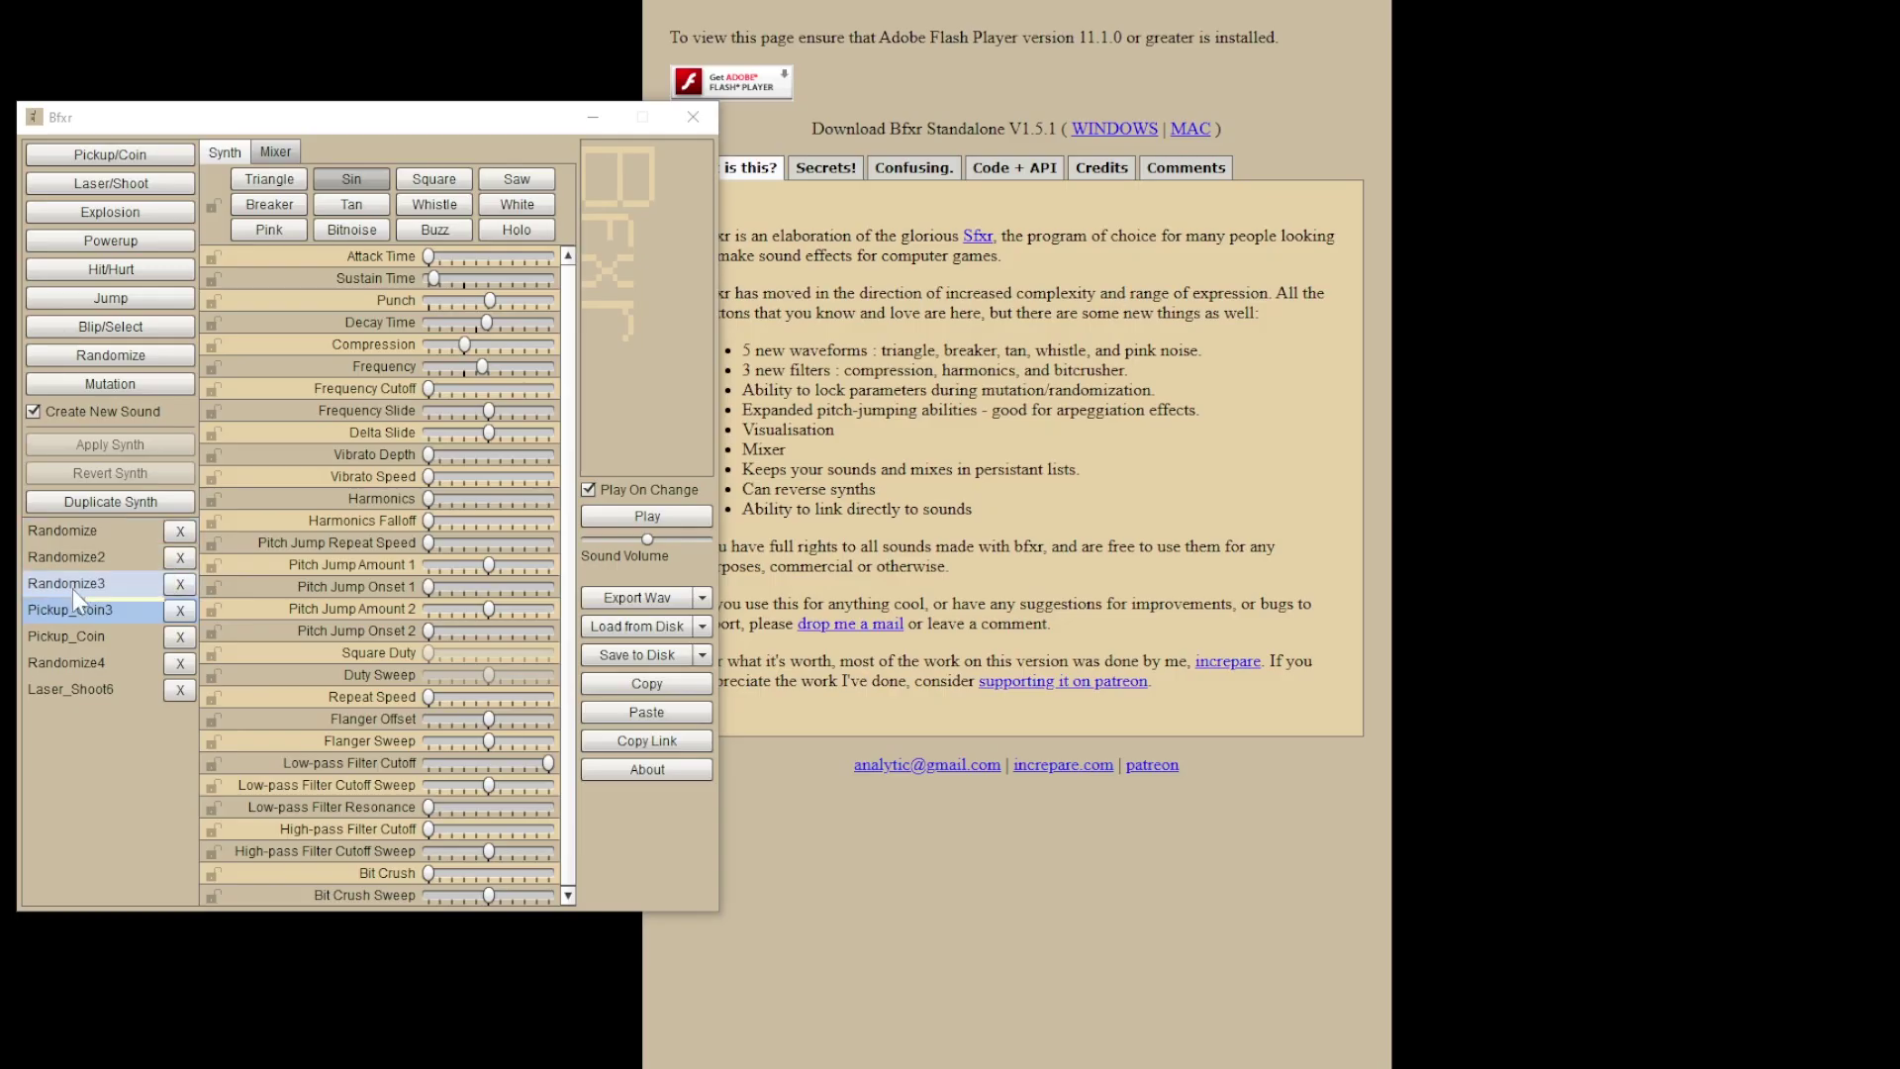
Step: Delete the six old sounds, generate a Pickup/Coin sound, and remove the leftover Randomize entry
{"action": "left_click", "coordinate": [180, 584]}
{"action": "left_click", "coordinate": [181, 558]}
{"action": "left_click", "coordinate": [180, 557]}
{"action": "left_click", "coordinate": [180, 557]}
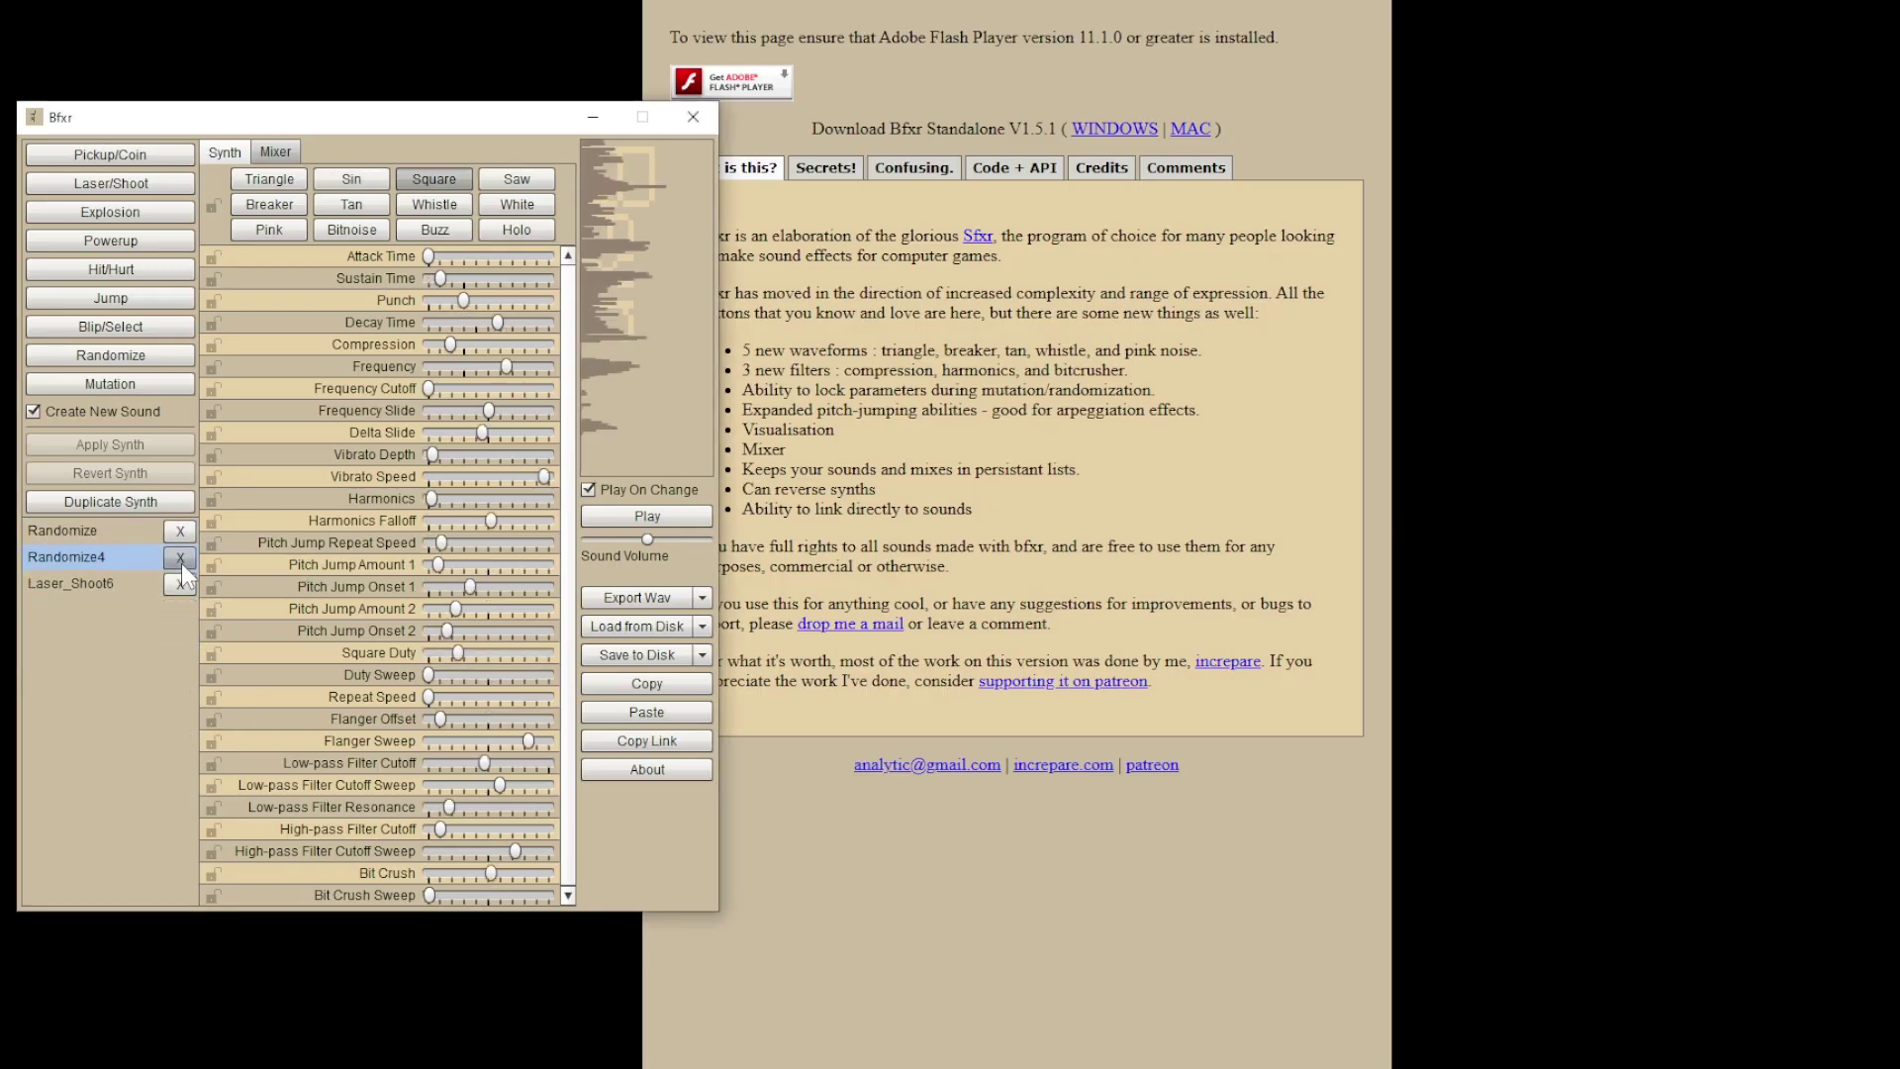
{"action": "left_click", "coordinate": [180, 557]}
{"action": "left_click", "coordinate": [180, 557]}
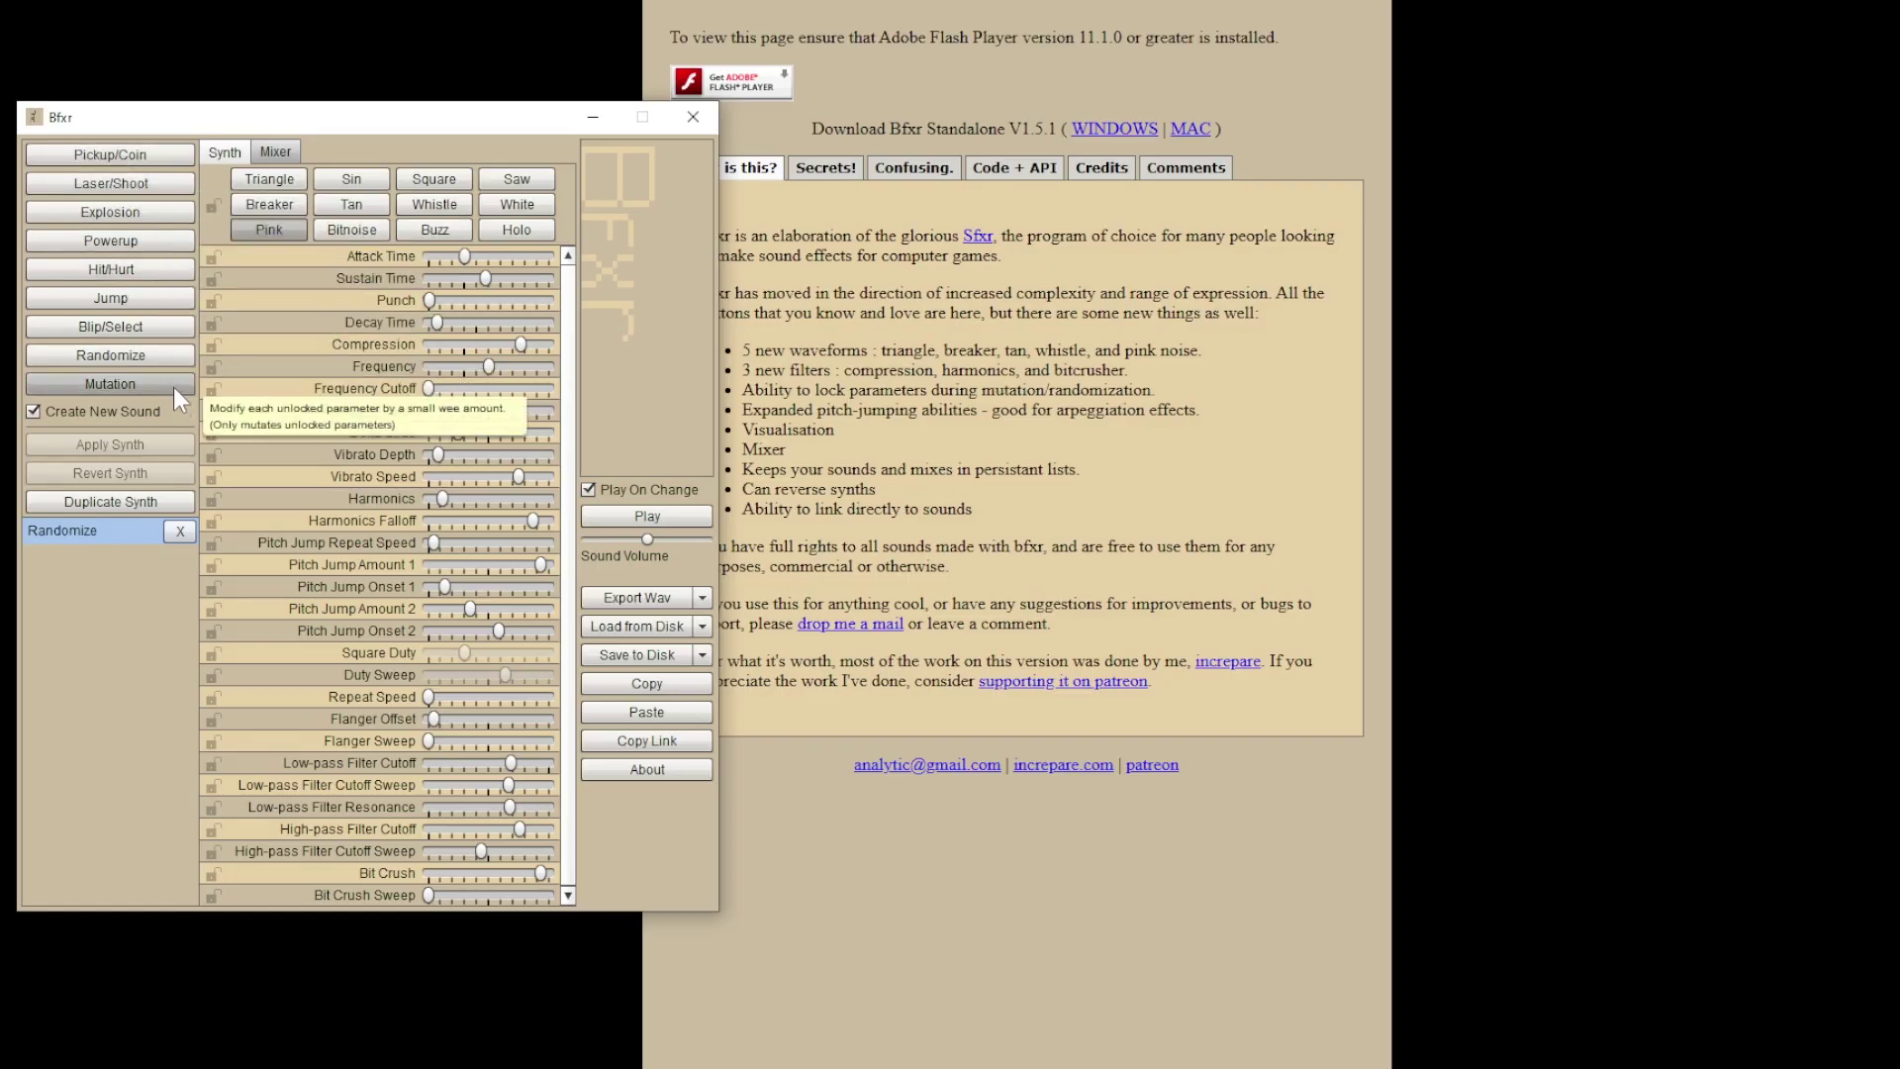
{"action": "left_click", "coordinate": [152, 156]}
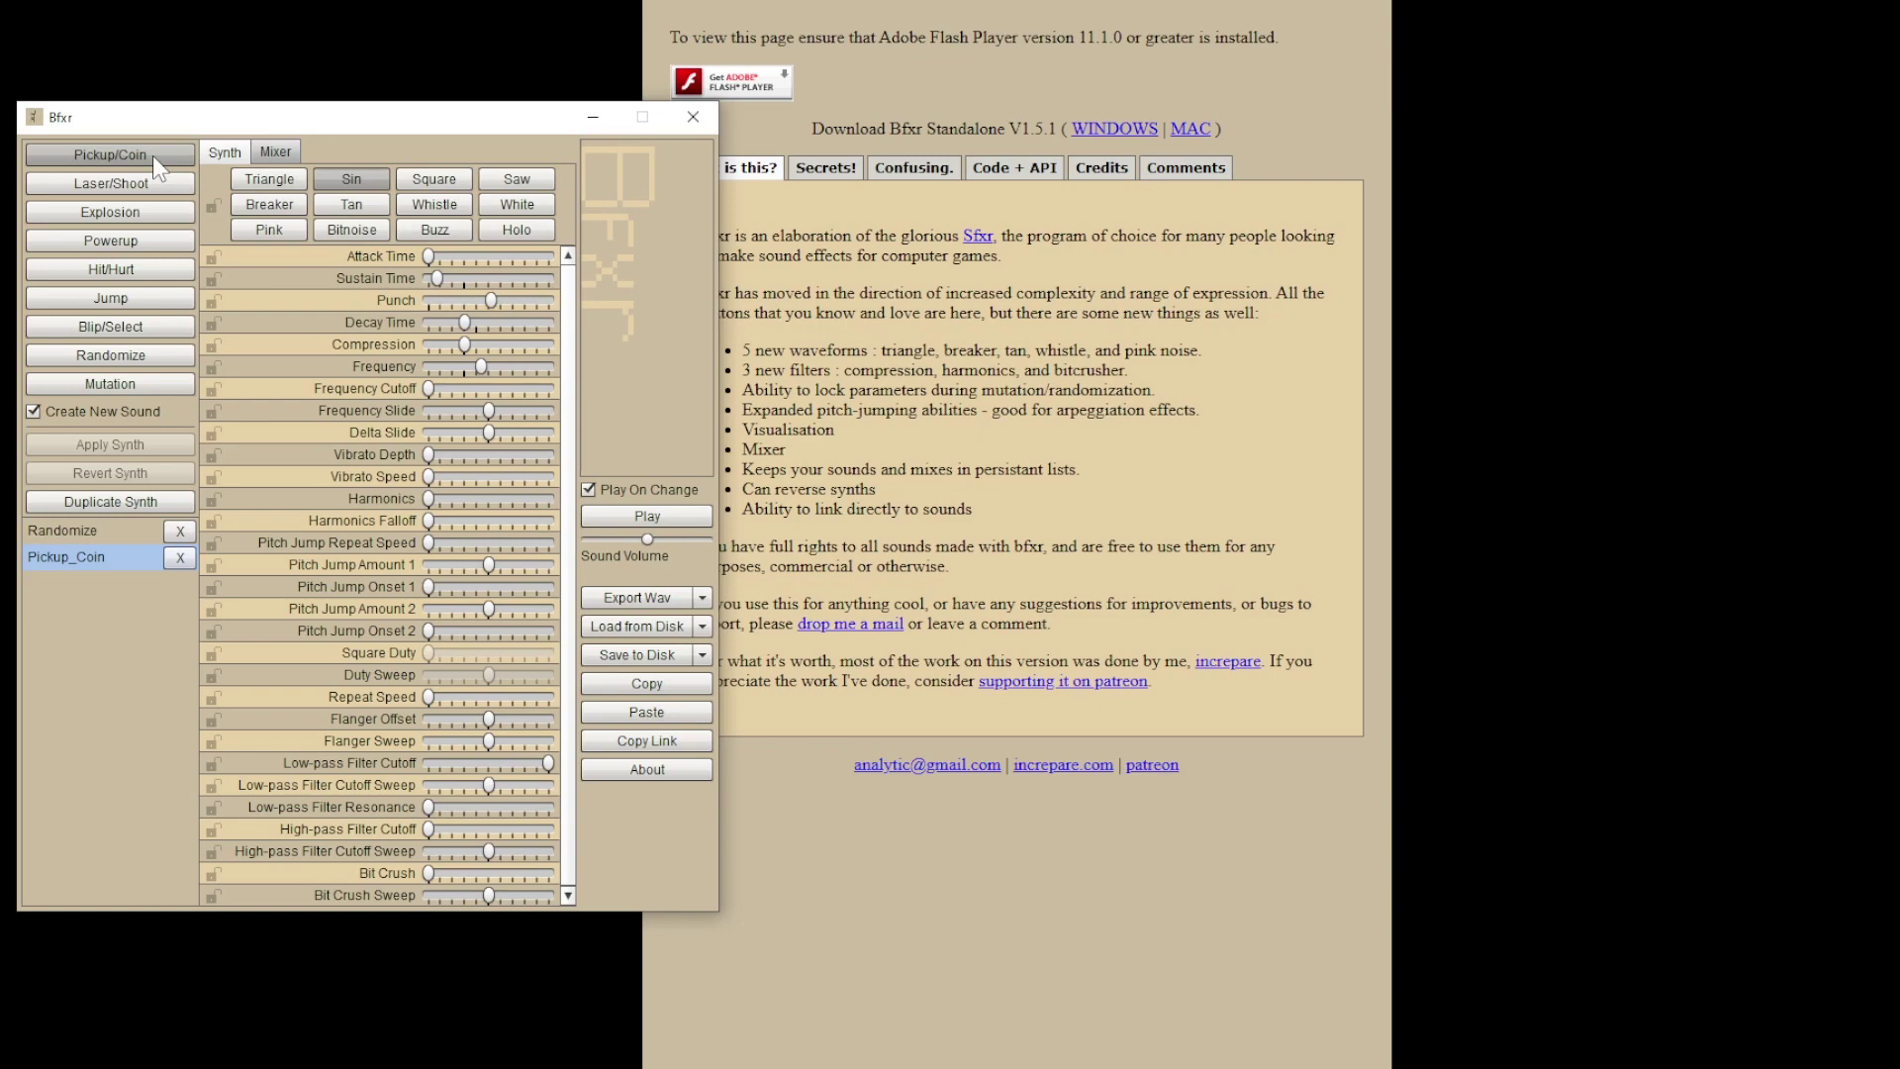
{"action": "left_click", "coordinate": [180, 530]}
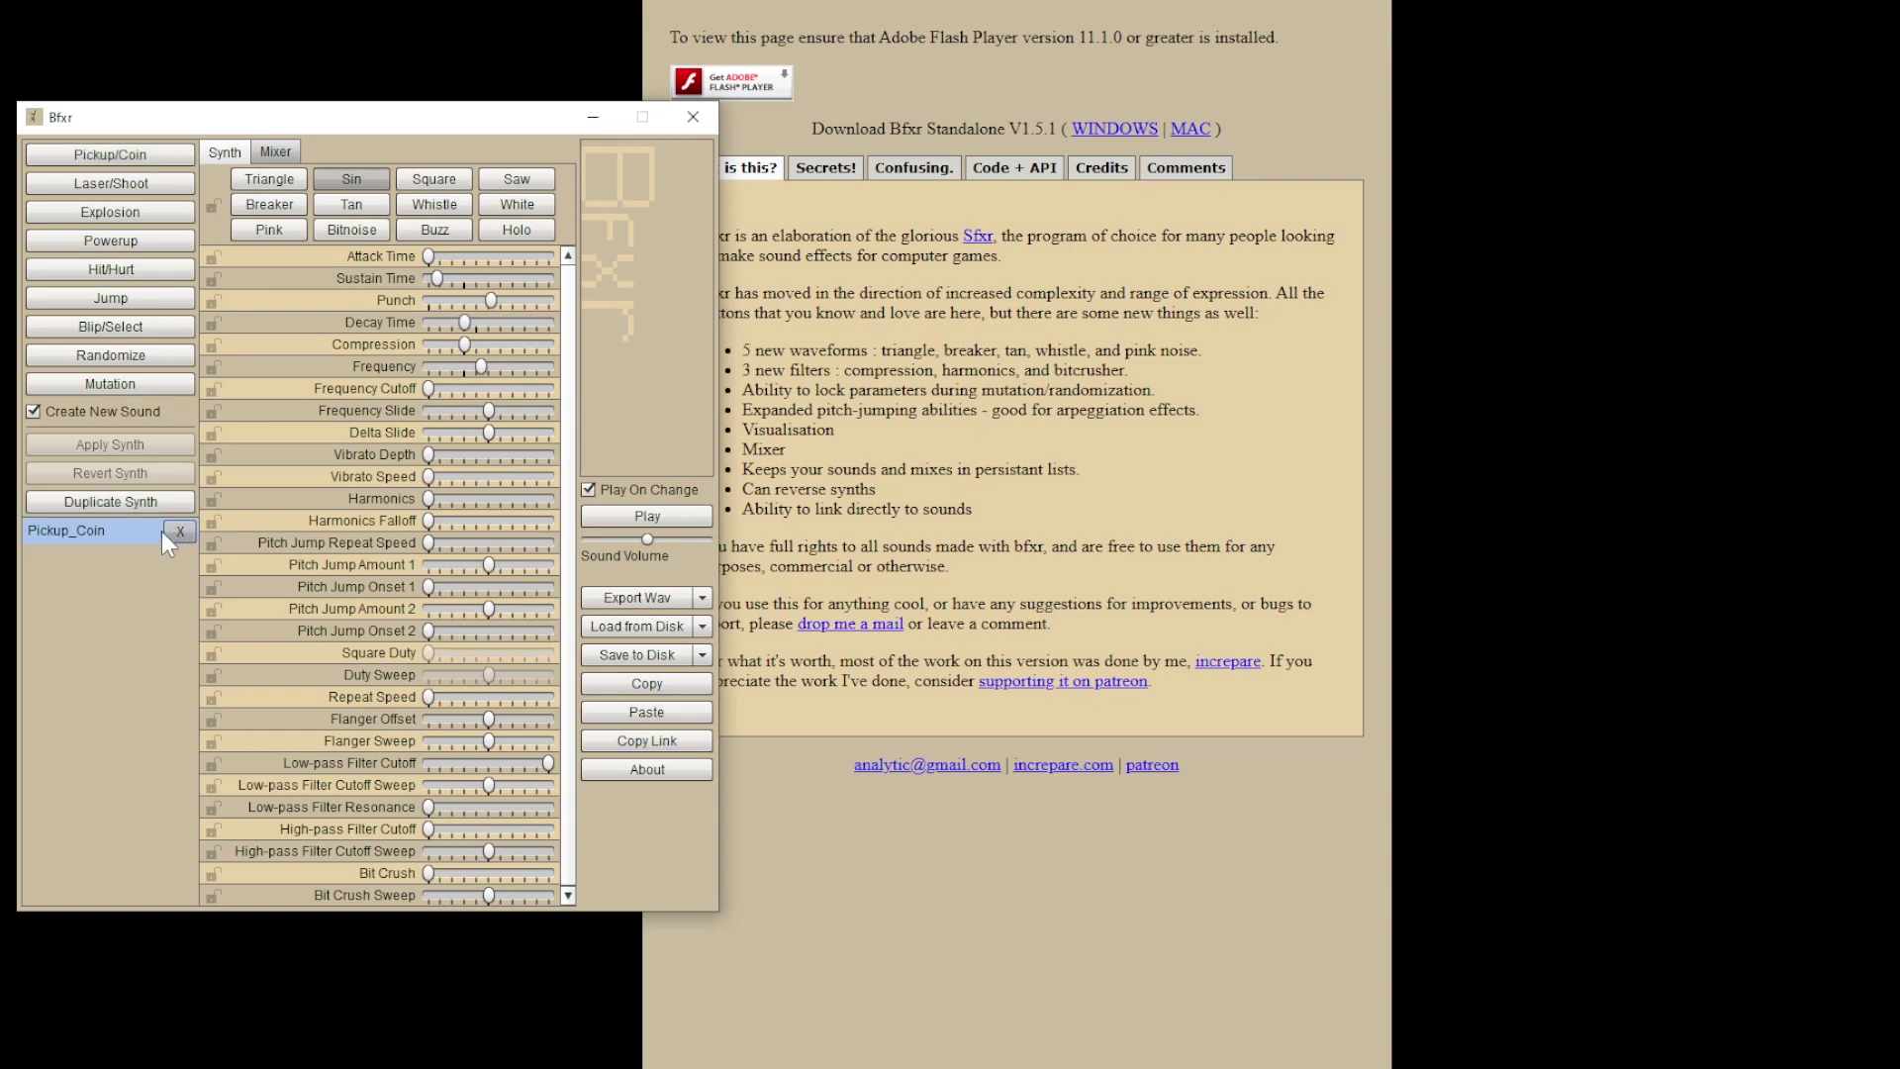
Step: Play the new Pickup_Coin sound and lower its Frequency slider, previewing the result
{"action": "left_click", "coordinate": [670, 516]}
{"action": "left_click_drag", "start_coordinate": [497, 366], "coordinate": [497, 366]}
{"action": "left_click", "coordinate": [619, 515]}
{"action": "left_click", "coordinate": [485, 369]}
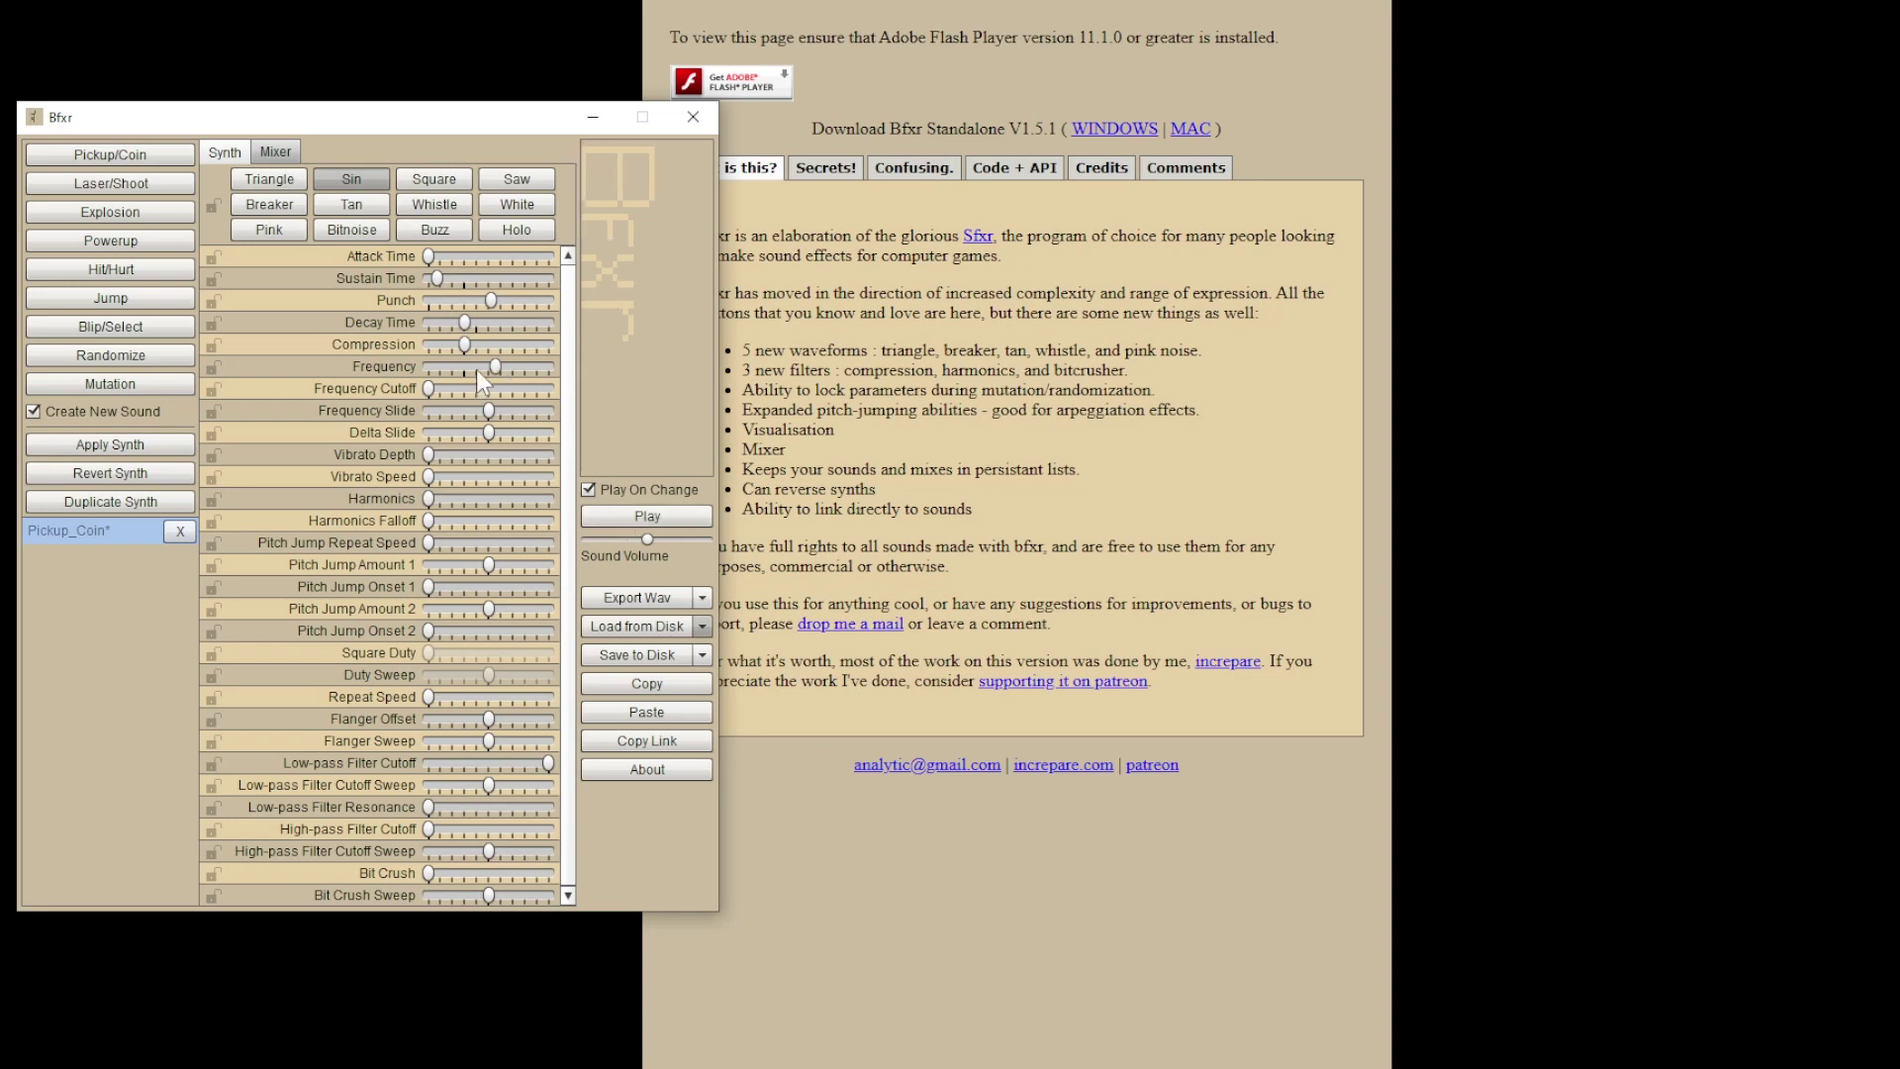
{"action": "left_click", "coordinate": [498, 368]}
{"action": "left_click", "coordinate": [456, 368]}
{"action": "left_click", "coordinate": [475, 370]}
{"action": "left_click", "coordinate": [497, 365]}
{"action": "left_click", "coordinate": [461, 369]}
Step: Remove the sound's Punch entirely, then restore a small amount of punch
{"action": "left_click", "coordinate": [386, 300]}
{"action": "left_click", "coordinate": [454, 299]}
{"action": "left_click", "coordinate": [478, 295]}
{"action": "left_click", "coordinate": [461, 300]}
{"action": "left_click", "coordinate": [454, 301]}
Step: Lengthen the sustain time slightly and cut the attack time almost to zero
{"action": "left_click_drag", "start_coordinate": [455, 281], "coordinate": [502, 273]}
{"action": "left_click", "coordinate": [456, 281]}
{"action": "left_click", "coordinate": [442, 254]}
{"action": "left_click", "coordinate": [471, 252]}
{"action": "left_click", "coordinate": [445, 254]}
{"action": "left_click", "coordinate": [434, 255]}
Step: Set a low frequency cutoff and add a slight downward frequency slide of about -0.25
{"action": "mouse_move", "coordinate": [398, 388]}
{"action": "left_click", "coordinate": [447, 386]}
{"action": "left_click_drag", "start_coordinate": [464, 389], "coordinate": [435, 388]}
{"action": "left_click", "coordinate": [442, 392]}
{"action": "left_click_drag", "start_coordinate": [445, 388], "coordinate": [439, 387]}
{"action": "left_click_drag", "start_coordinate": [491, 409], "coordinate": [475, 408]}
Step: Experiment with the frequency slide and set the sustain time to about half
{"action": "left_click_drag", "start_coordinate": [464, 277], "coordinate": [478, 279]}
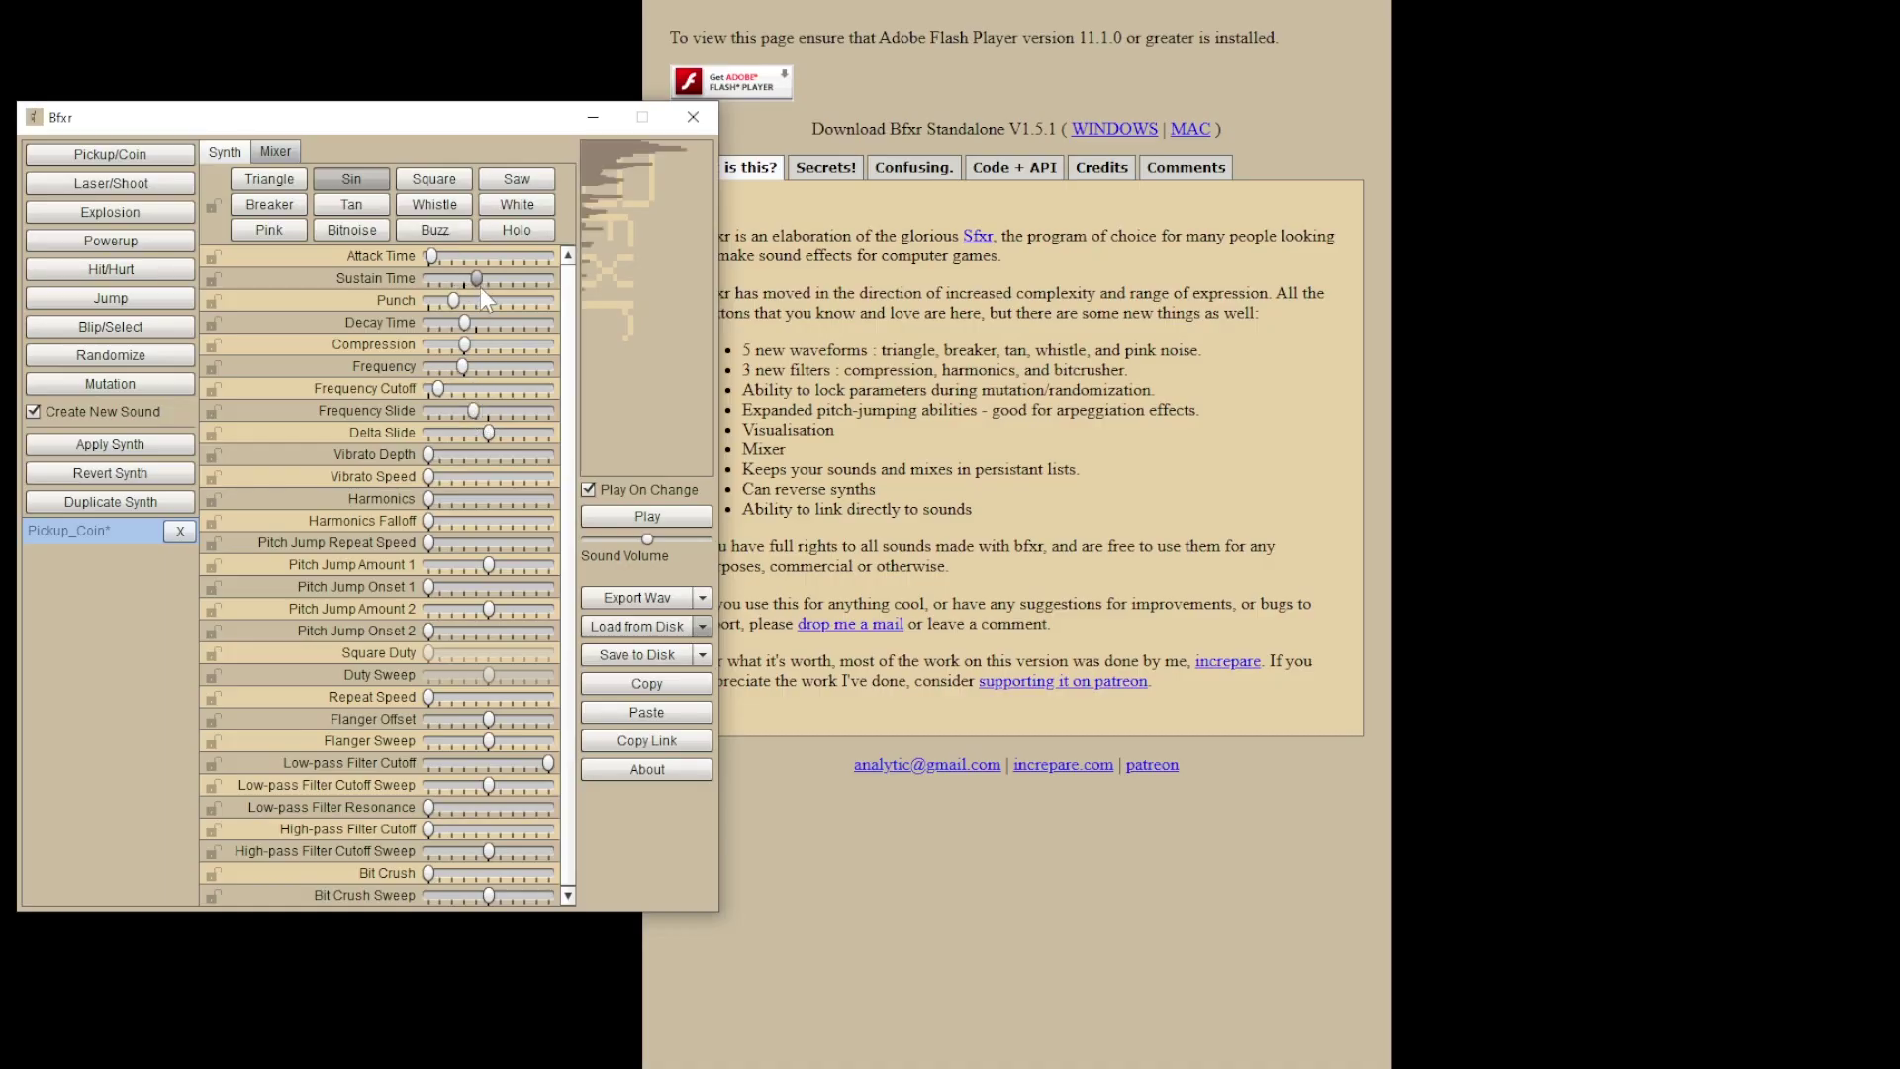
{"action": "left_click_drag", "start_coordinate": [473, 412], "coordinate": [497, 408]}
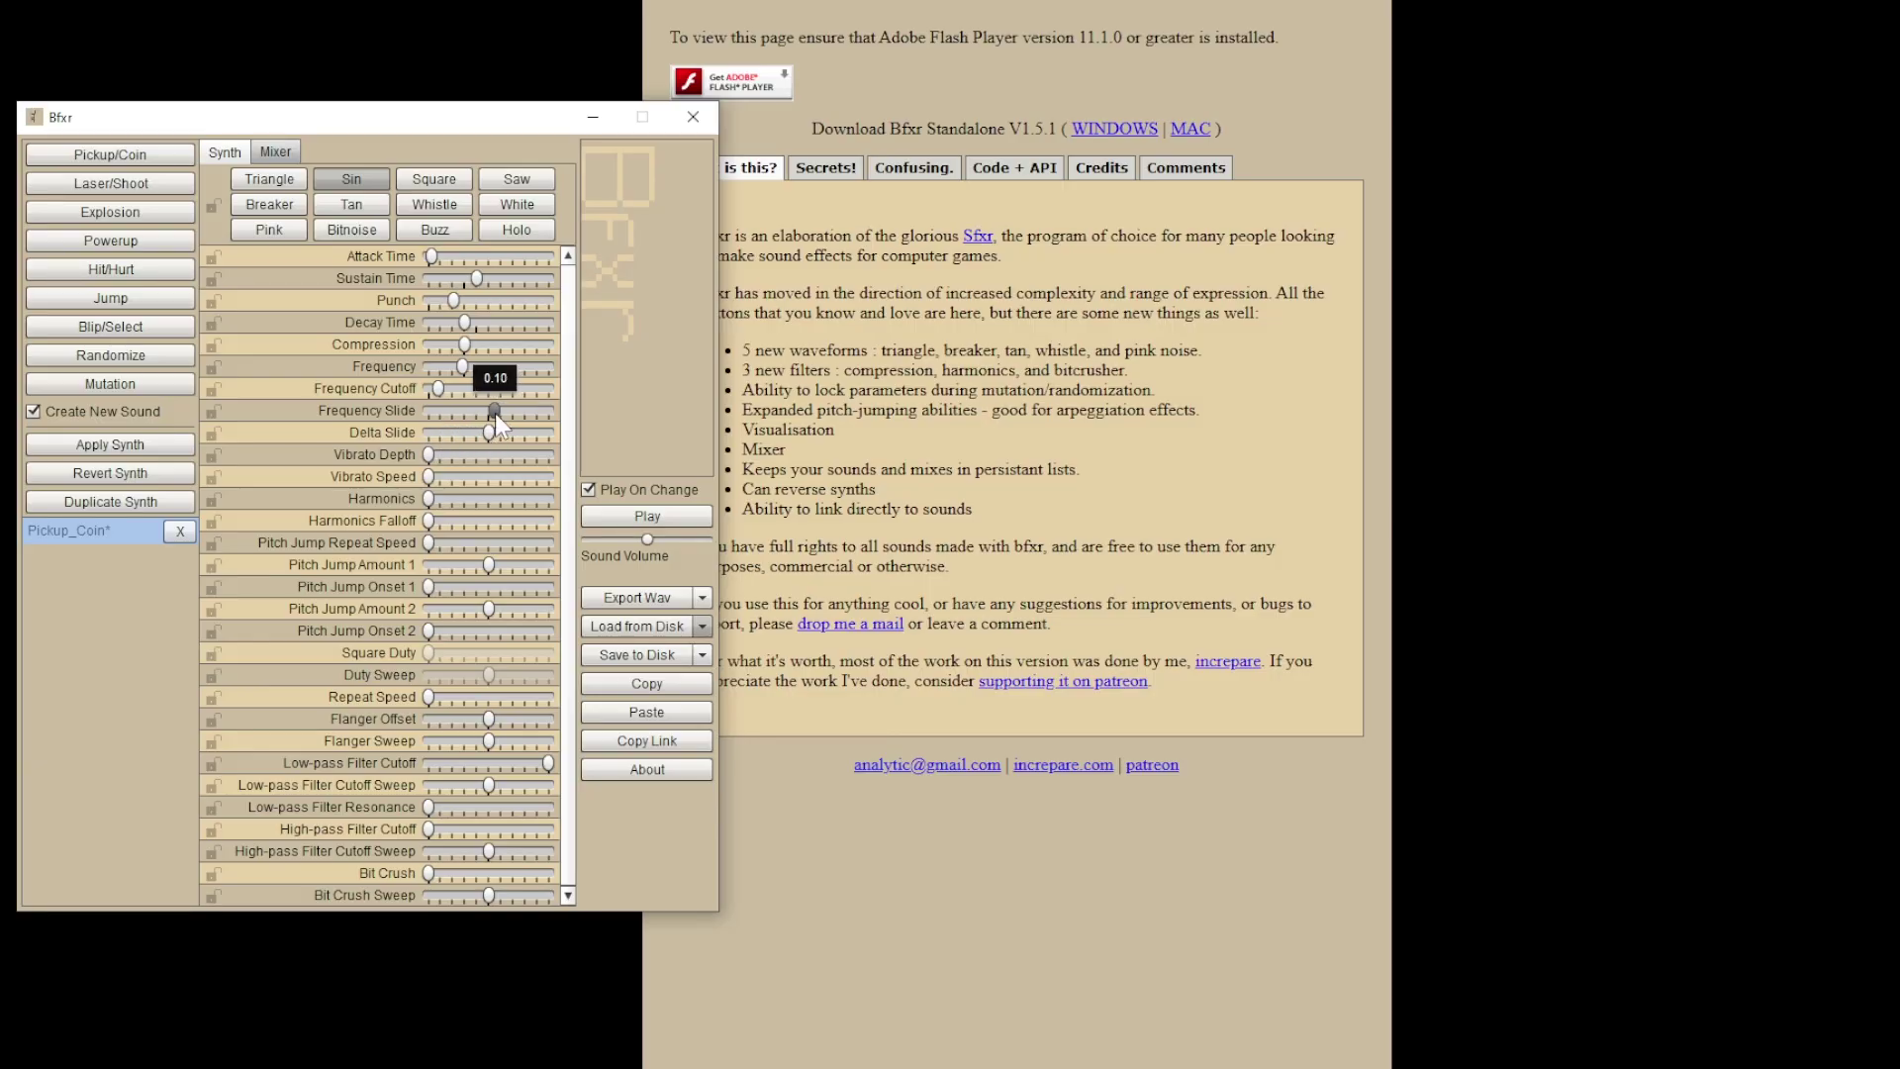
{"action": "left_click_drag", "start_coordinate": [492, 425], "coordinate": [489, 431]}
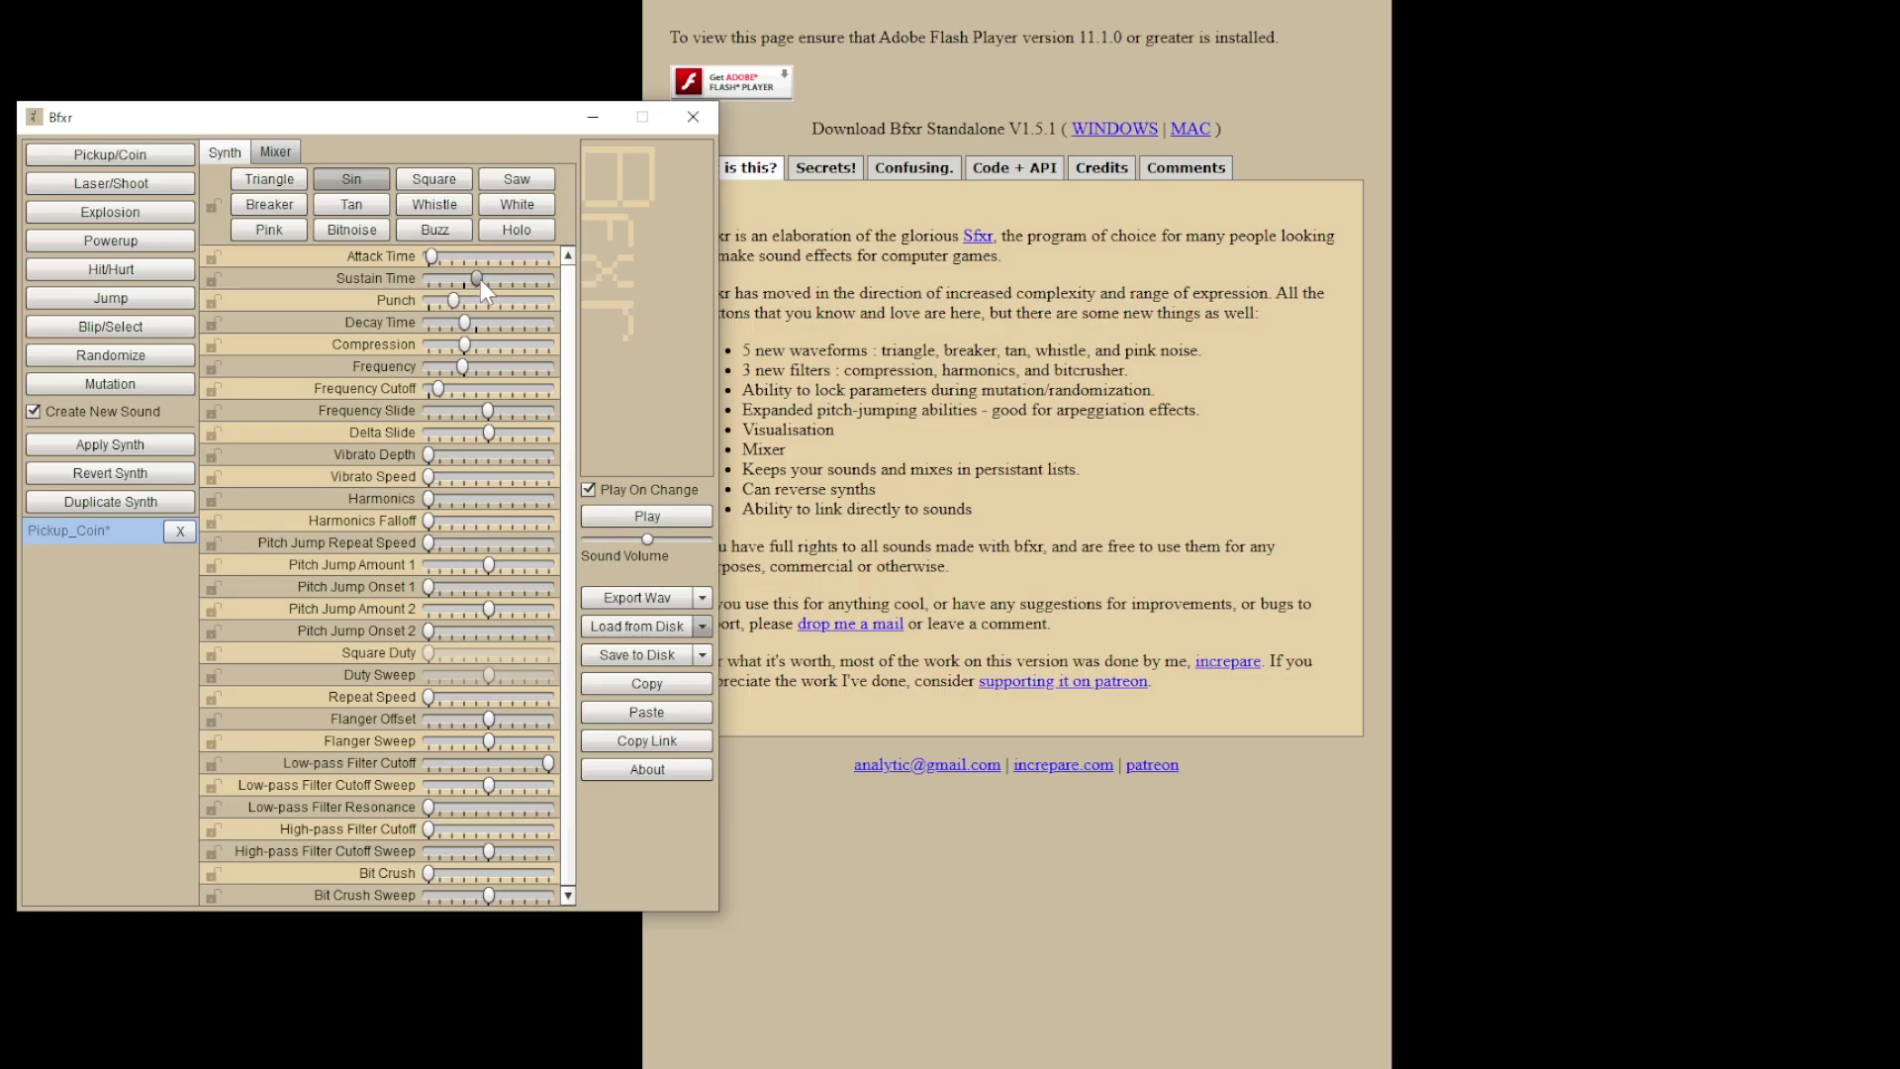
{"action": "left_click_drag", "start_coordinate": [479, 277], "coordinate": [489, 281]}
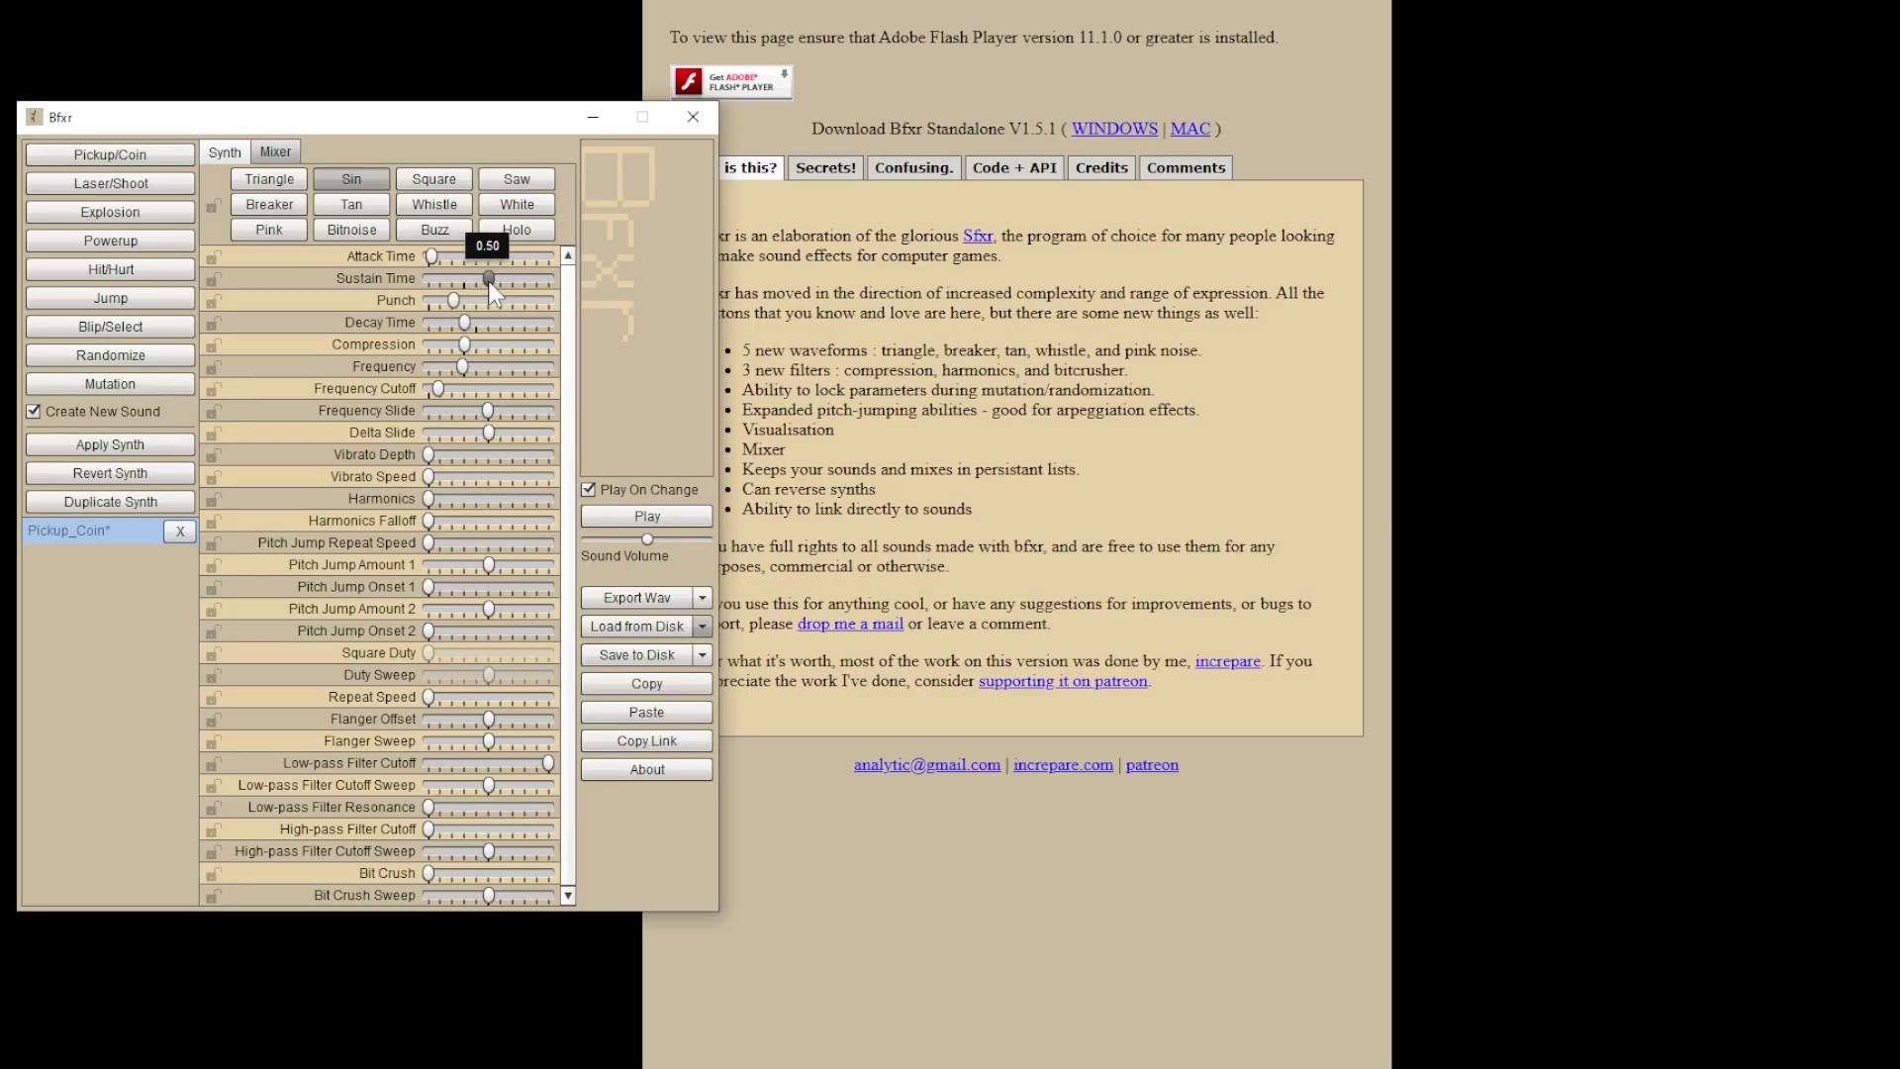
Step: Try vibrato depth and speed, then return vibrato to 0.00
{"action": "left_click_drag", "start_coordinate": [447, 453], "coordinate": [457, 456]}
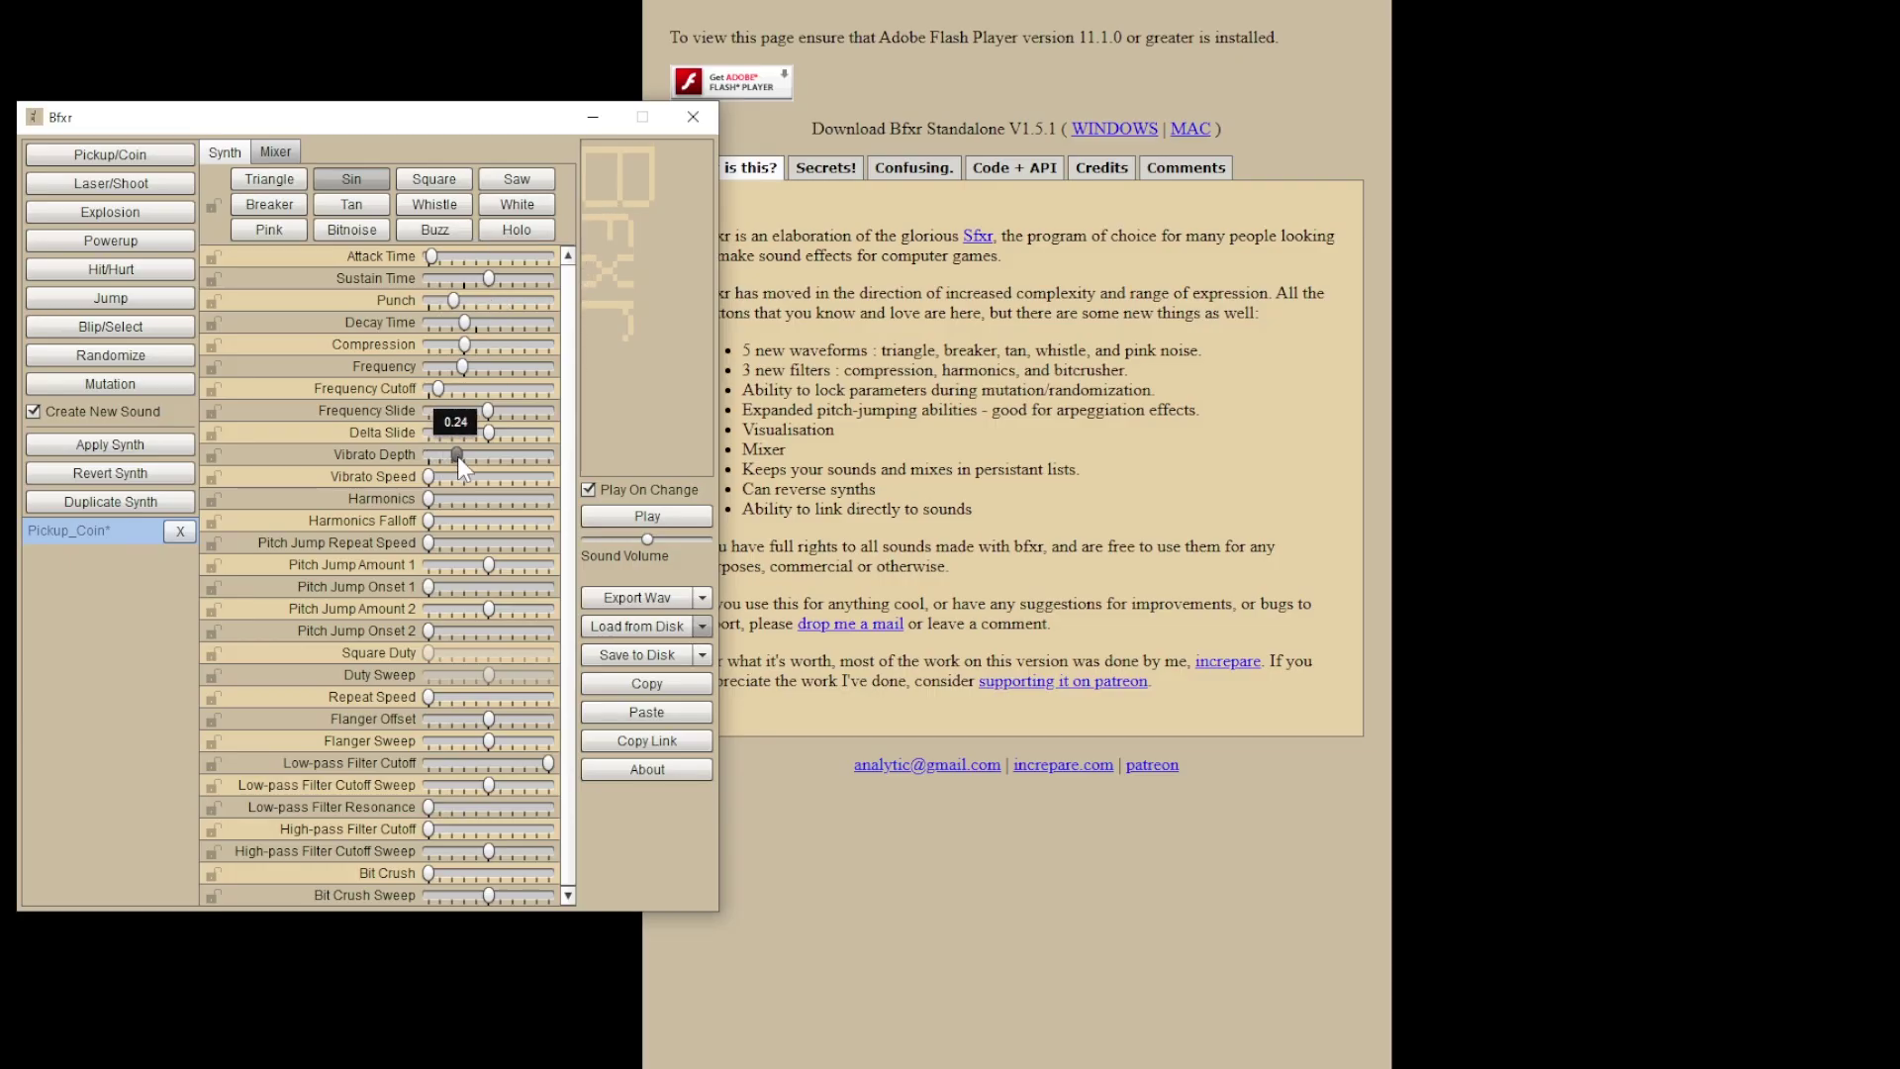
{"action": "left_click_drag", "start_coordinate": [447, 478], "coordinate": [502, 478]}
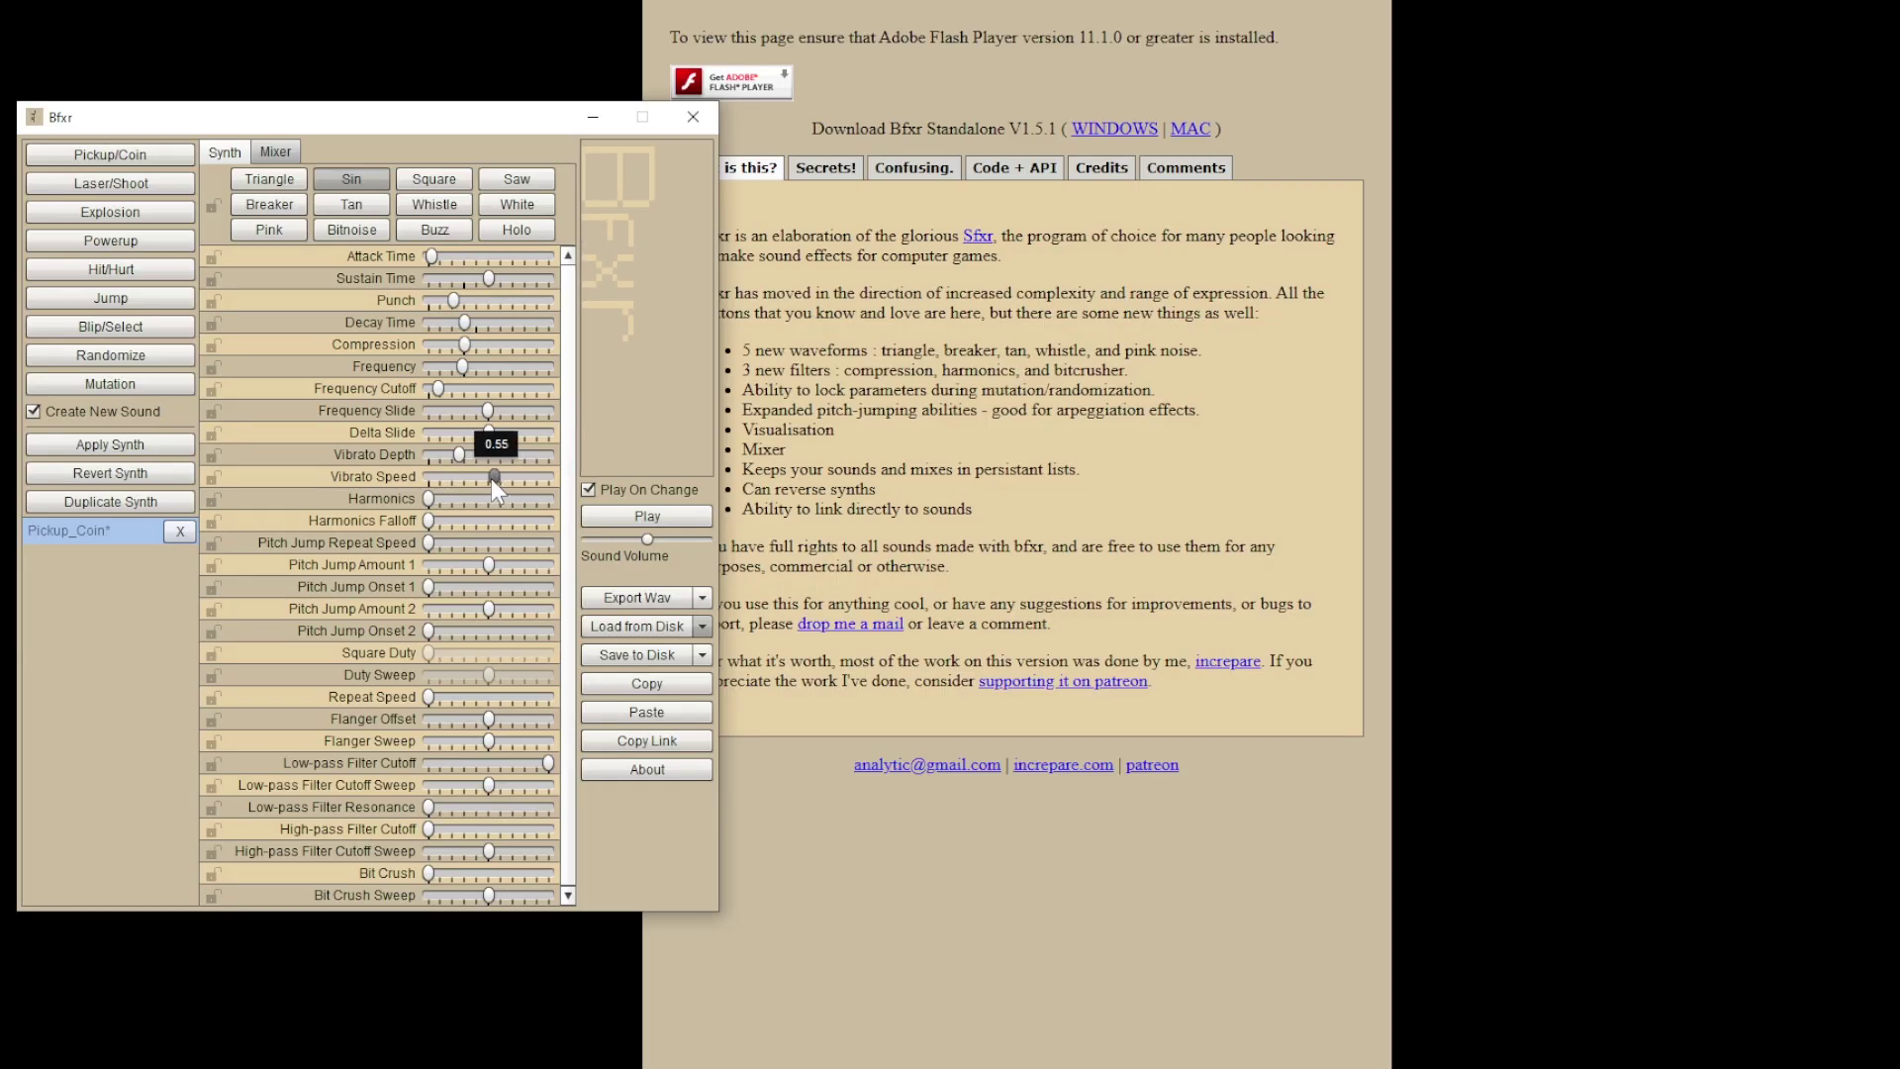
{"action": "left_click_drag", "start_coordinate": [466, 477], "coordinate": [372, 455]}
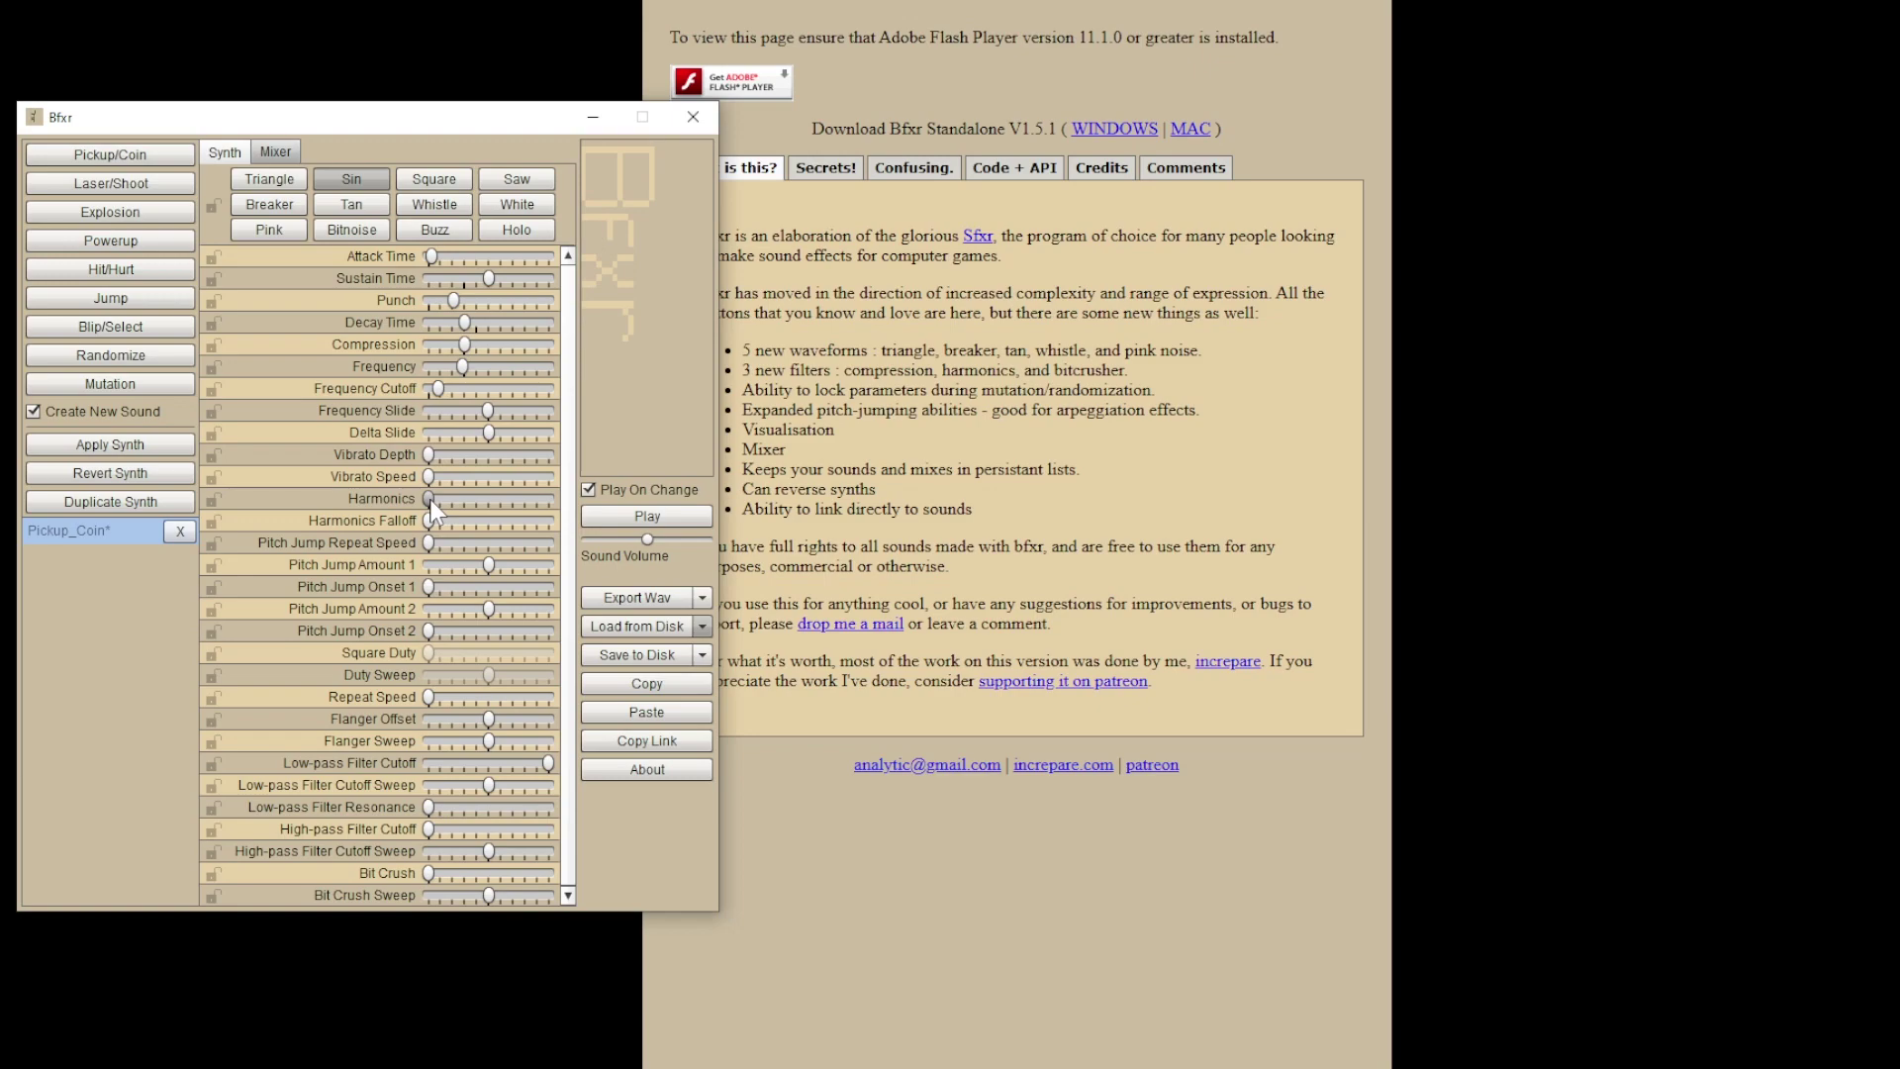
Step: Add harmonics and experiment with the first pitch jump amount and onset
{"action": "mouse_move", "coordinate": [432, 502]}
{"action": "left_mouse_down"}
{"action": "mouse_move", "coordinate": [496, 501]}
{"action": "mouse_move", "coordinate": [416, 501]}
{"action": "left_mouse_up"}
{"action": "left_click_drag", "start_coordinate": [497, 569], "coordinate": [501, 569]}
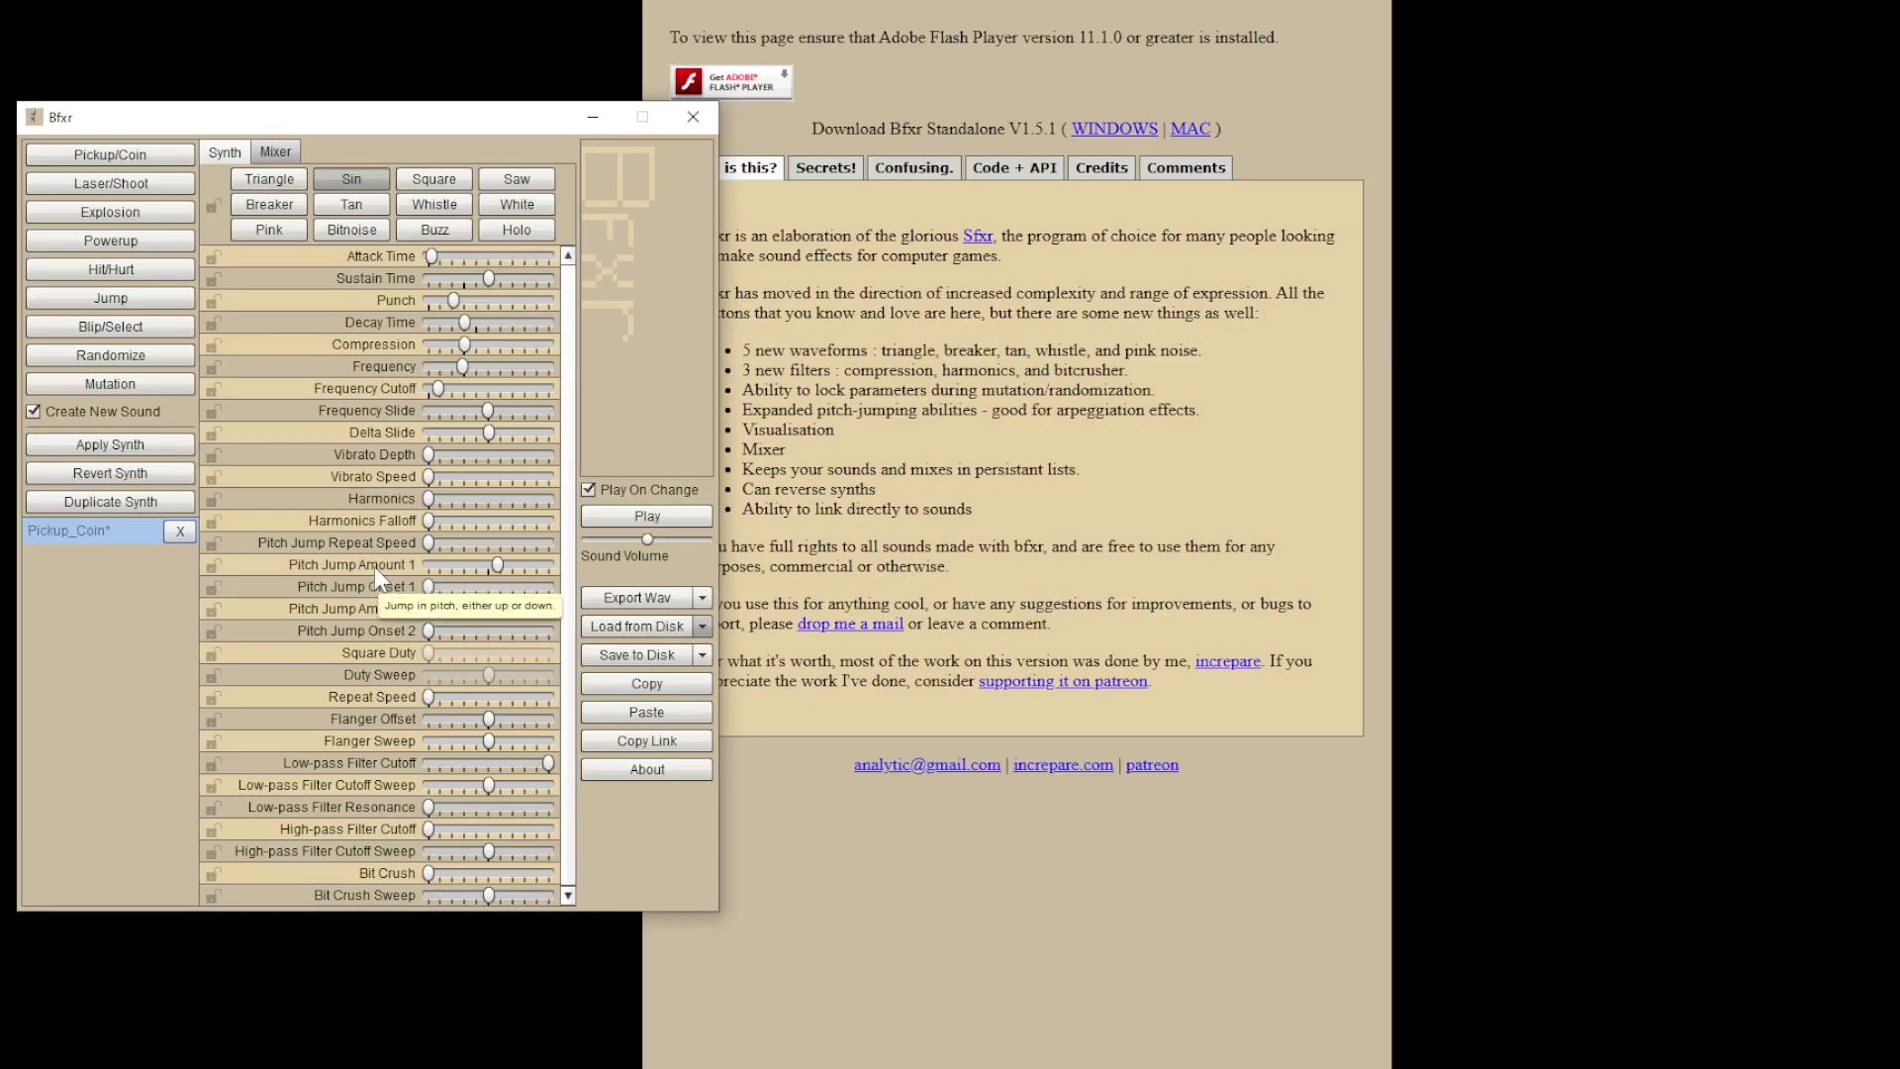
{"action": "left_click_drag", "start_coordinate": [425, 588], "coordinate": [478, 588]}
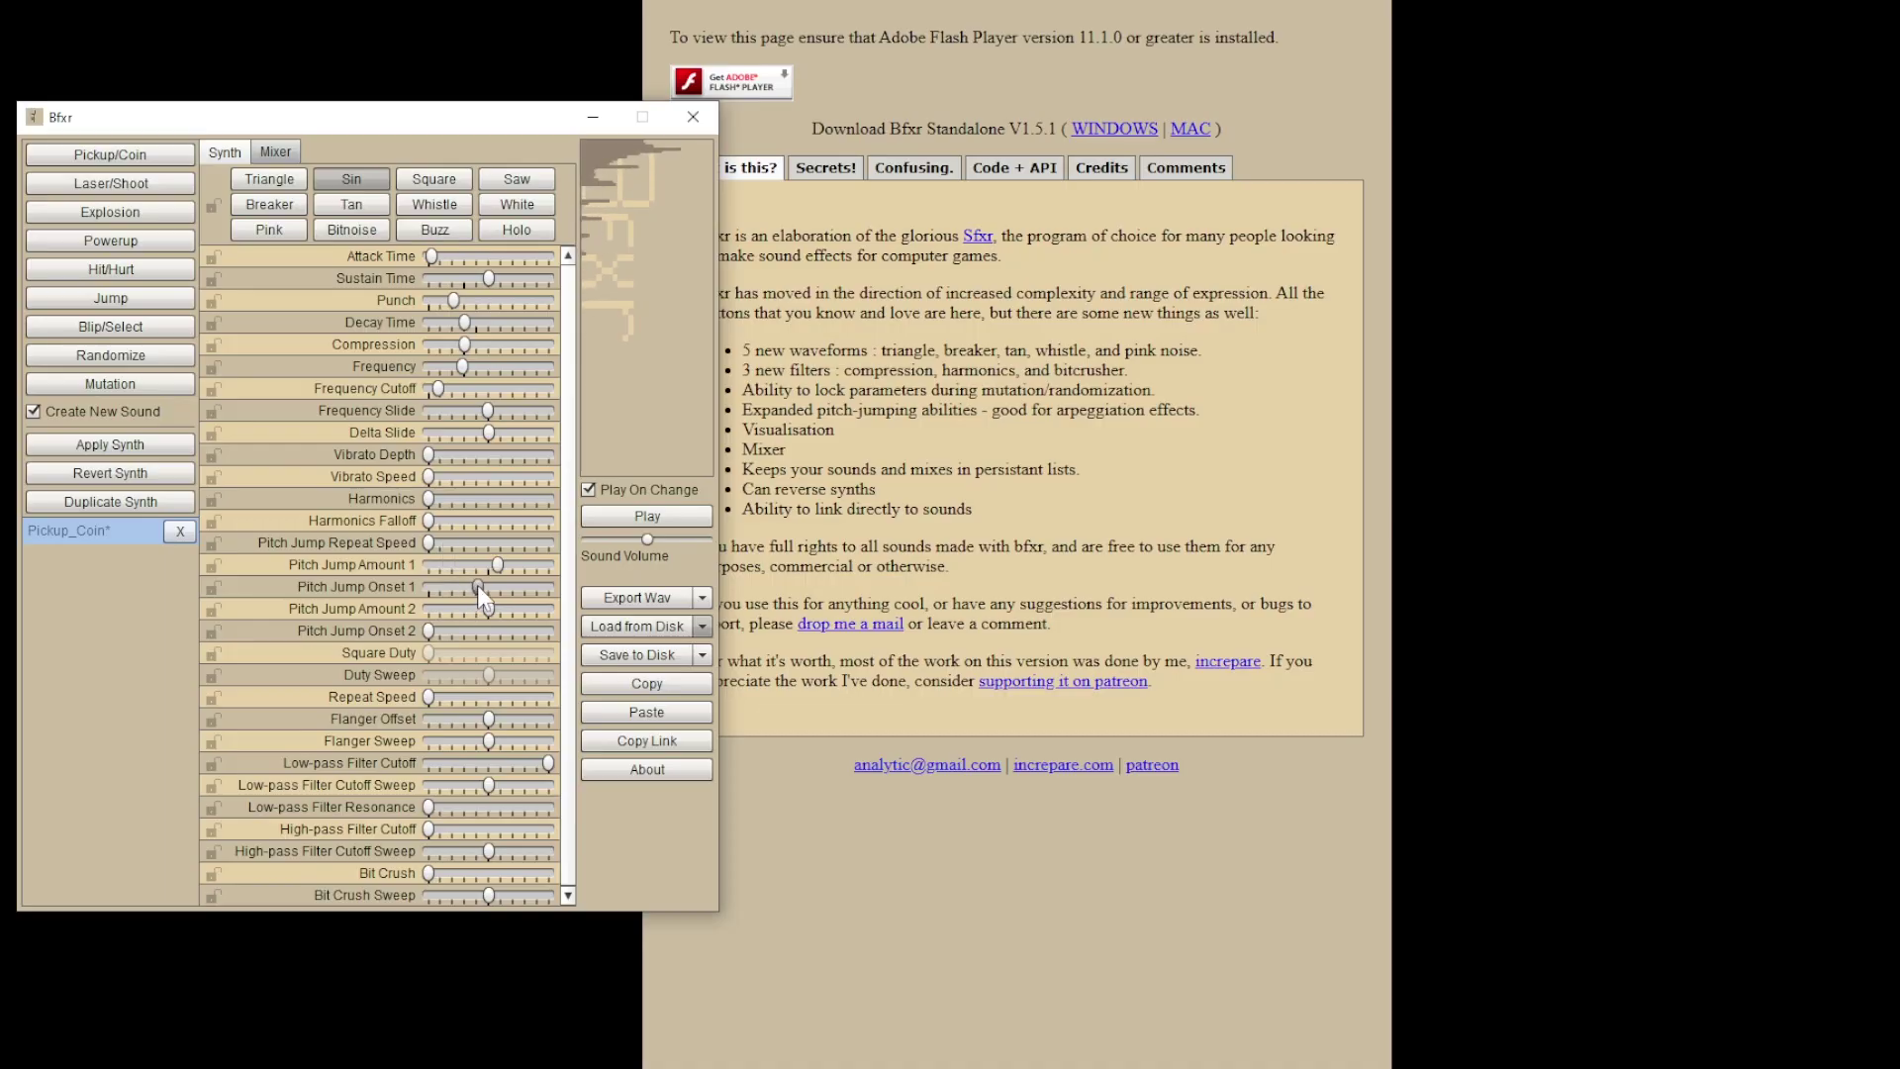
{"action": "mouse_move", "coordinate": [477, 585]}
{"action": "left_mouse_down"}
{"action": "mouse_move", "coordinate": [428, 586]}
{"action": "mouse_move", "coordinate": [489, 572]}
{"action": "left_mouse_up"}
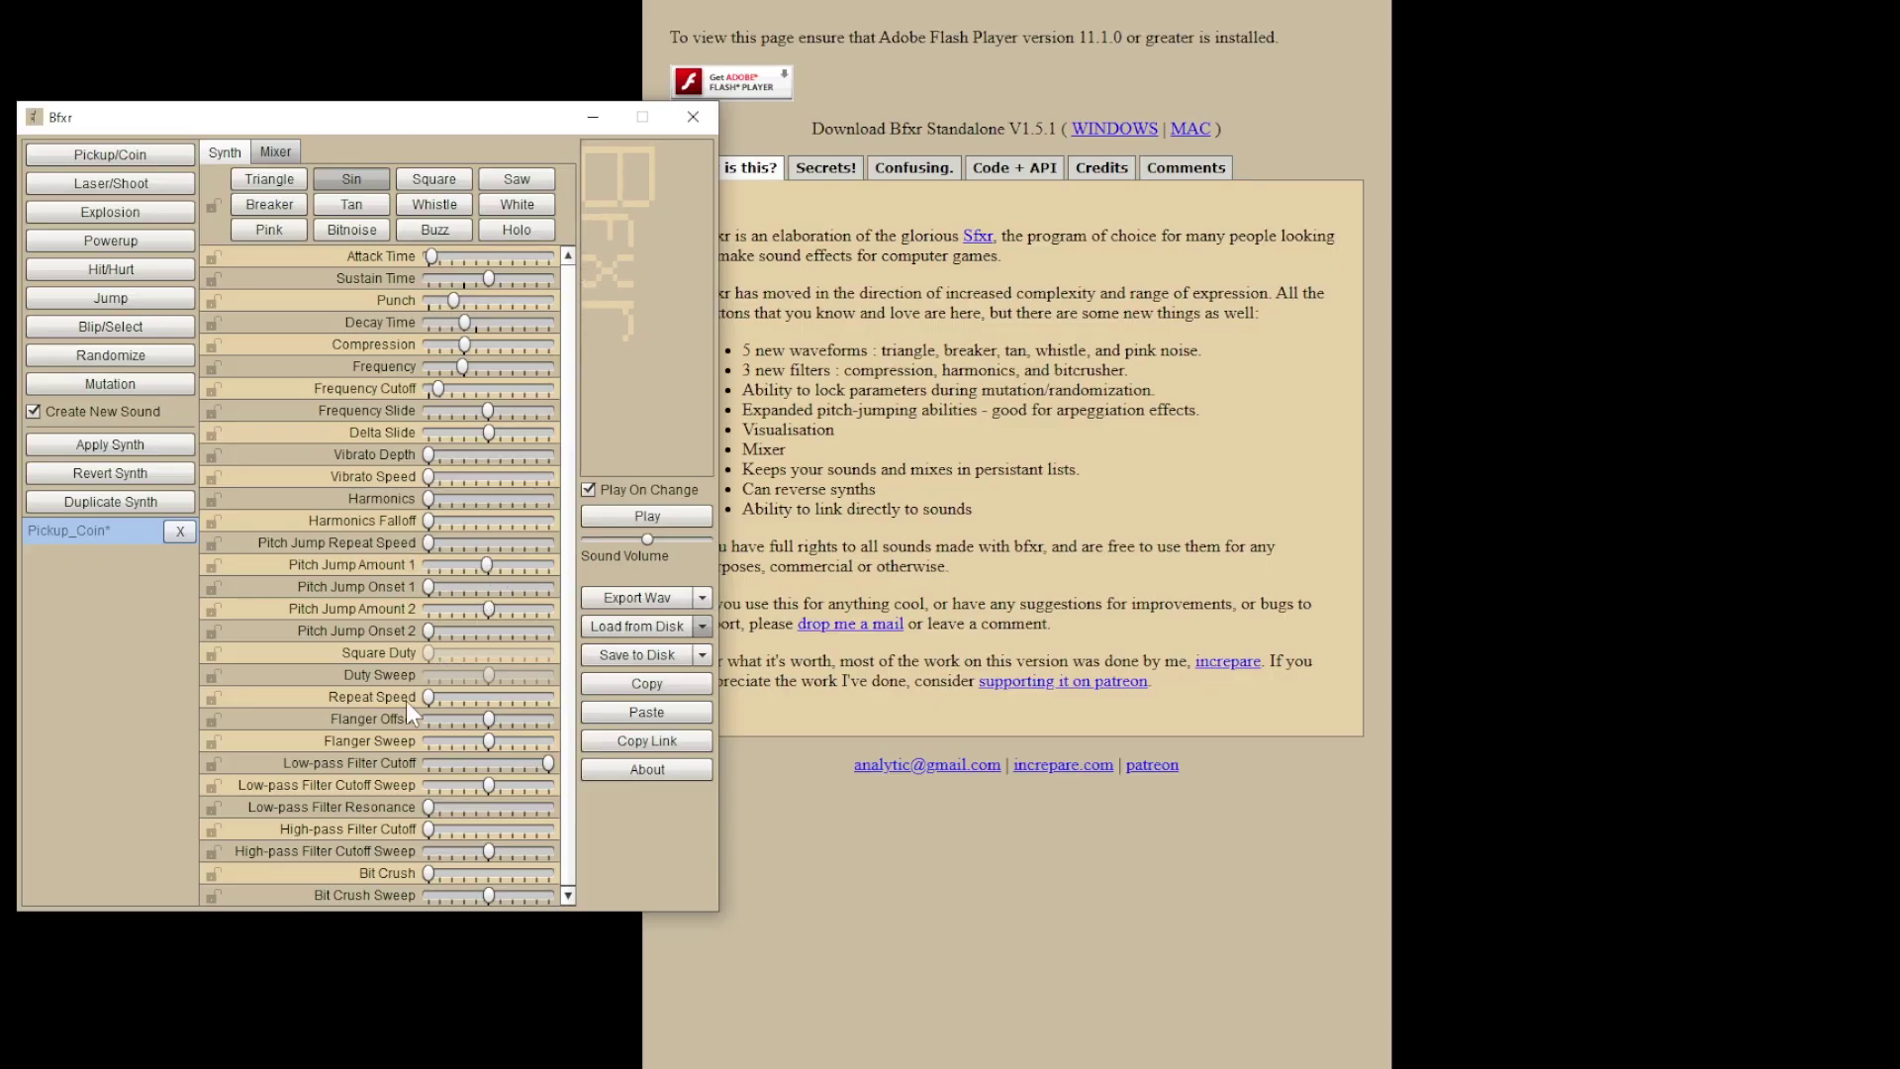
Step: Try a repeat speed, turn repeat back off, and raise the Flanger Offset
{"action": "left_click", "coordinate": [443, 697]}
{"action": "left_click", "coordinate": [460, 697]}
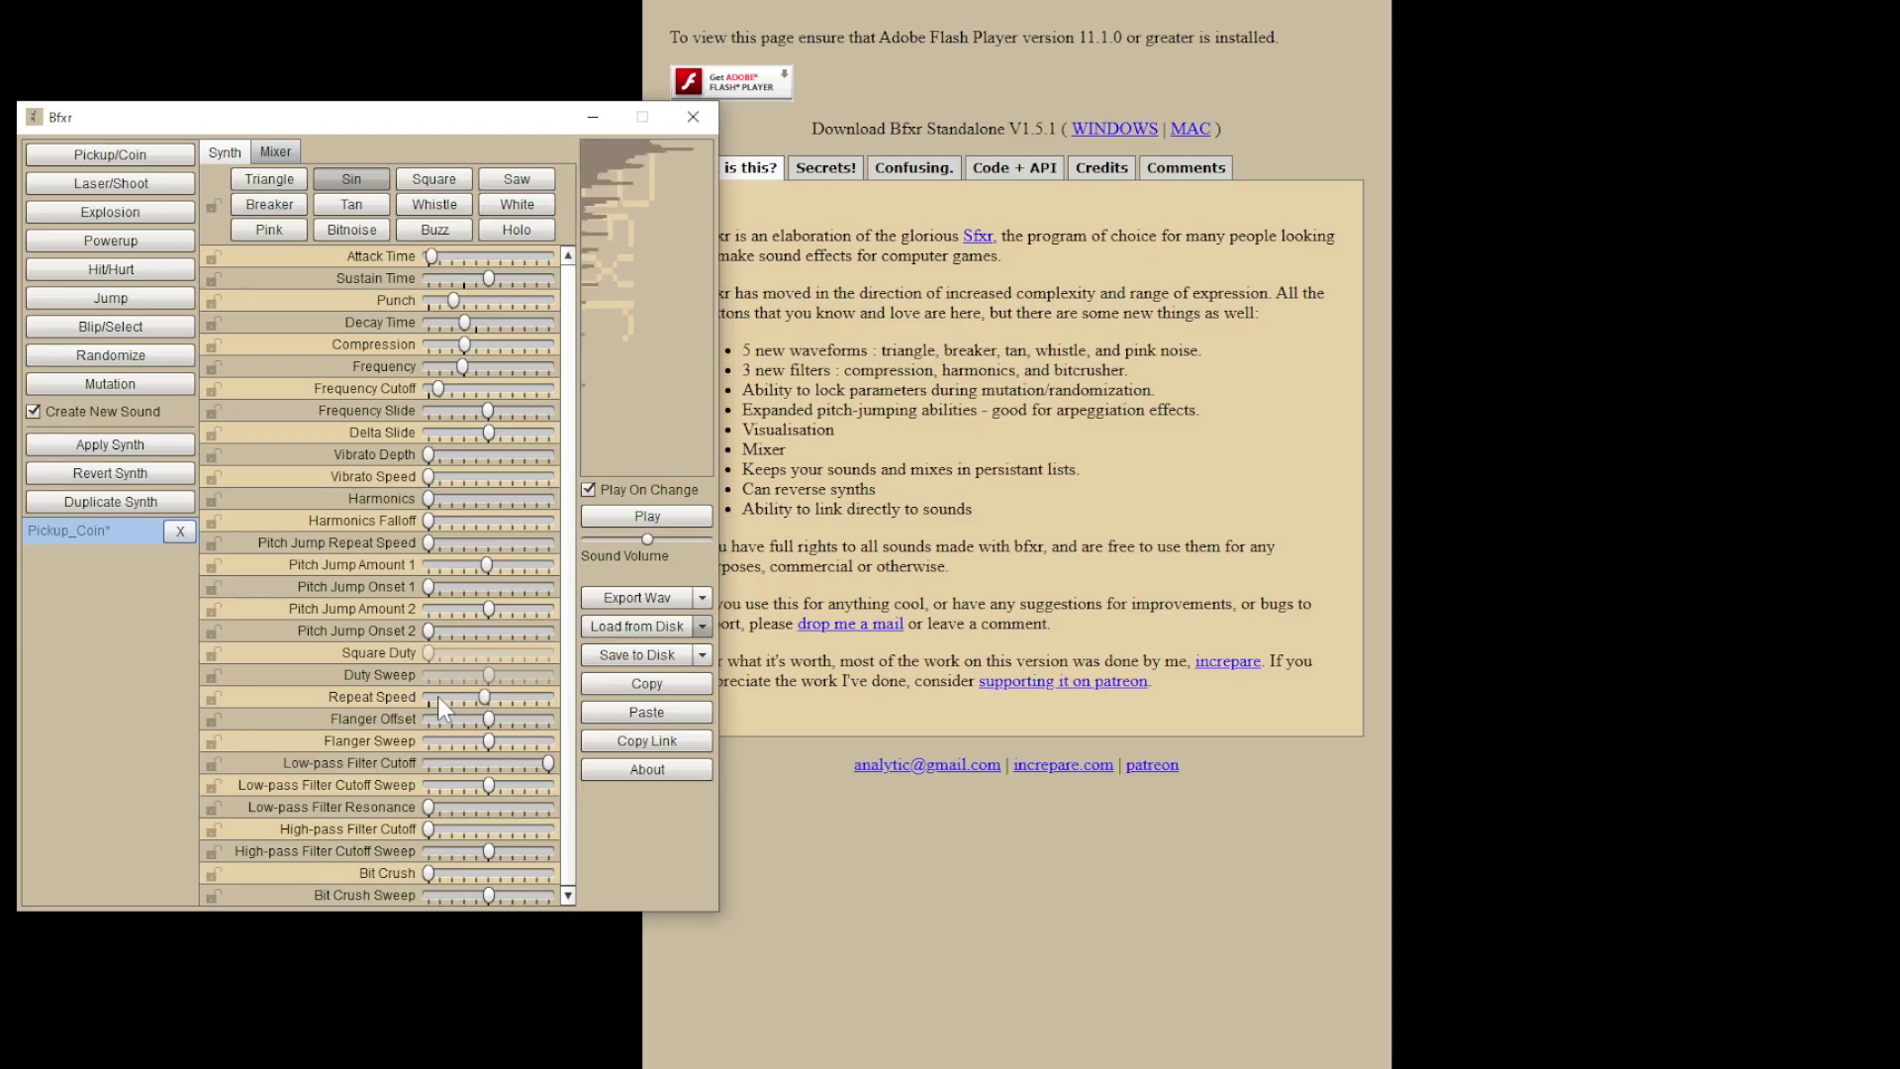
{"action": "left_click", "coordinate": [428, 697]}
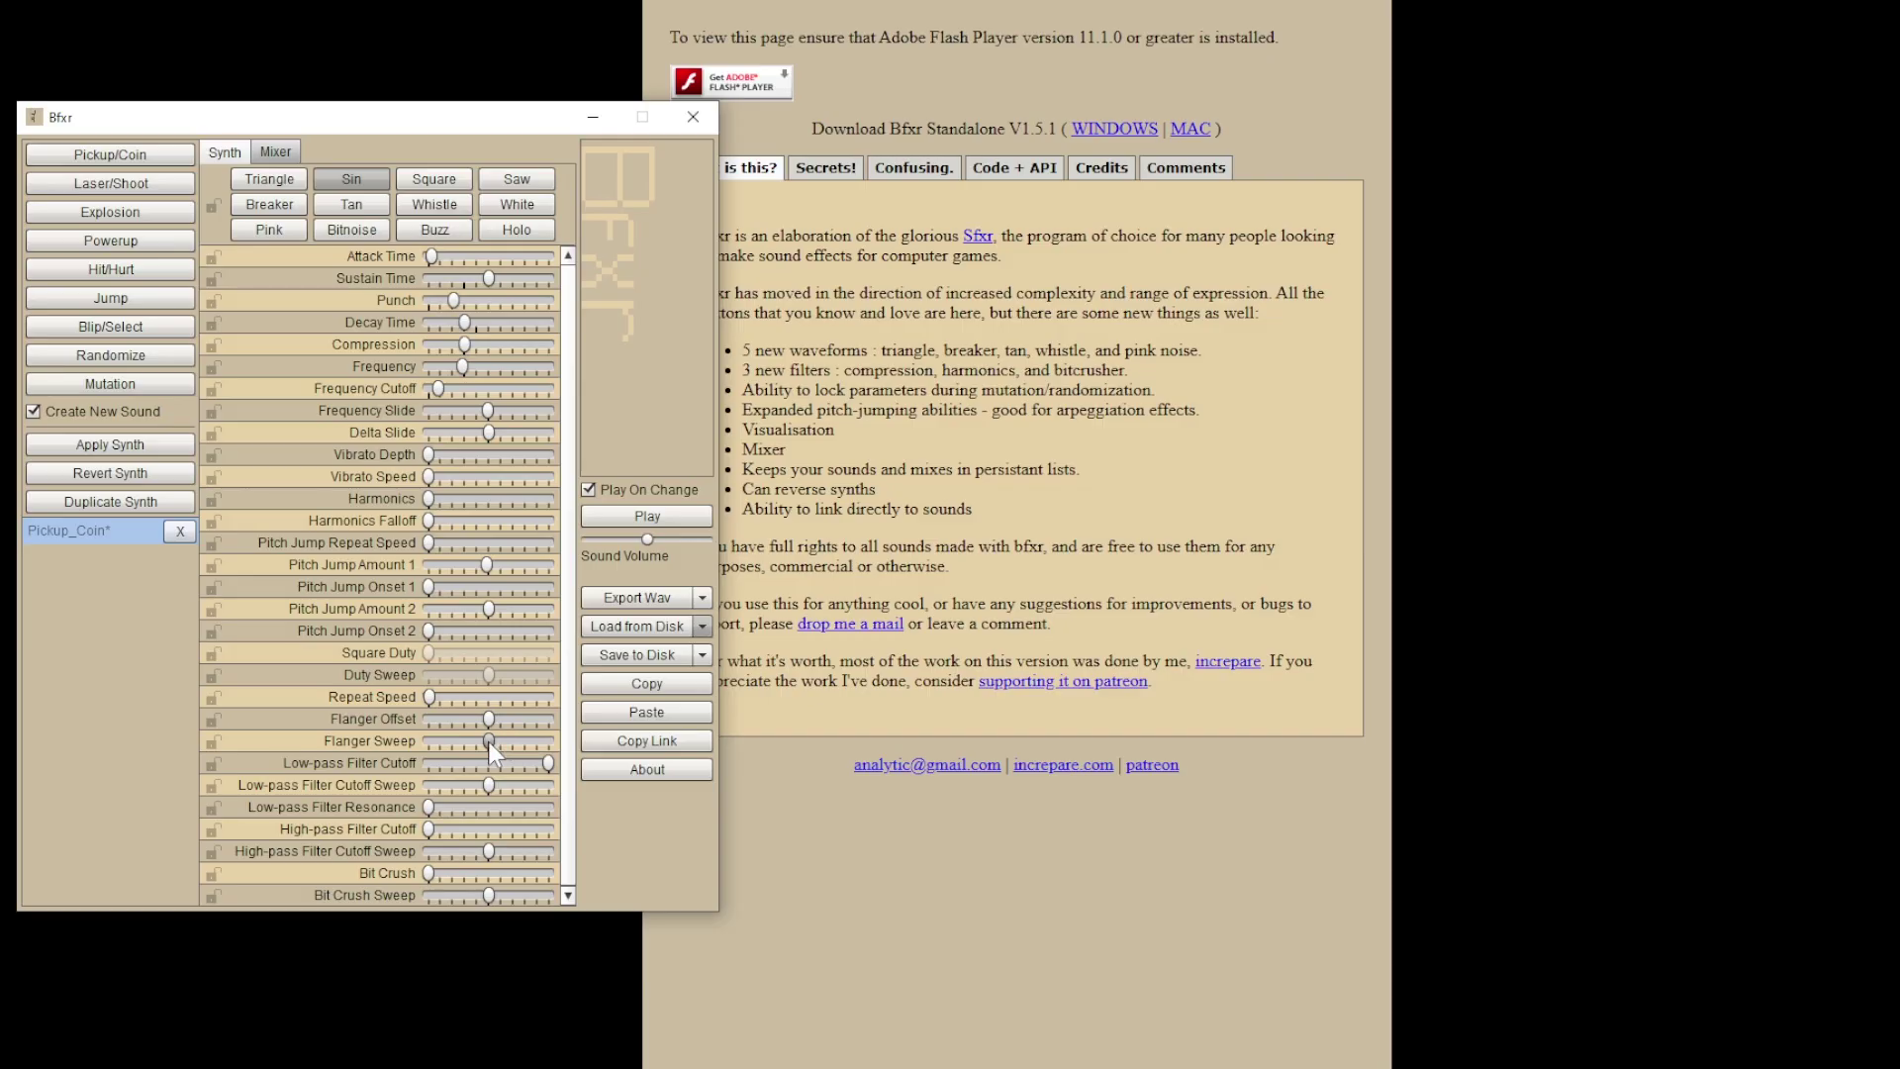
{"action": "left_click_drag", "start_coordinate": [489, 718], "coordinate": [503, 752]}
{"action": "left_click", "coordinate": [501, 717]}
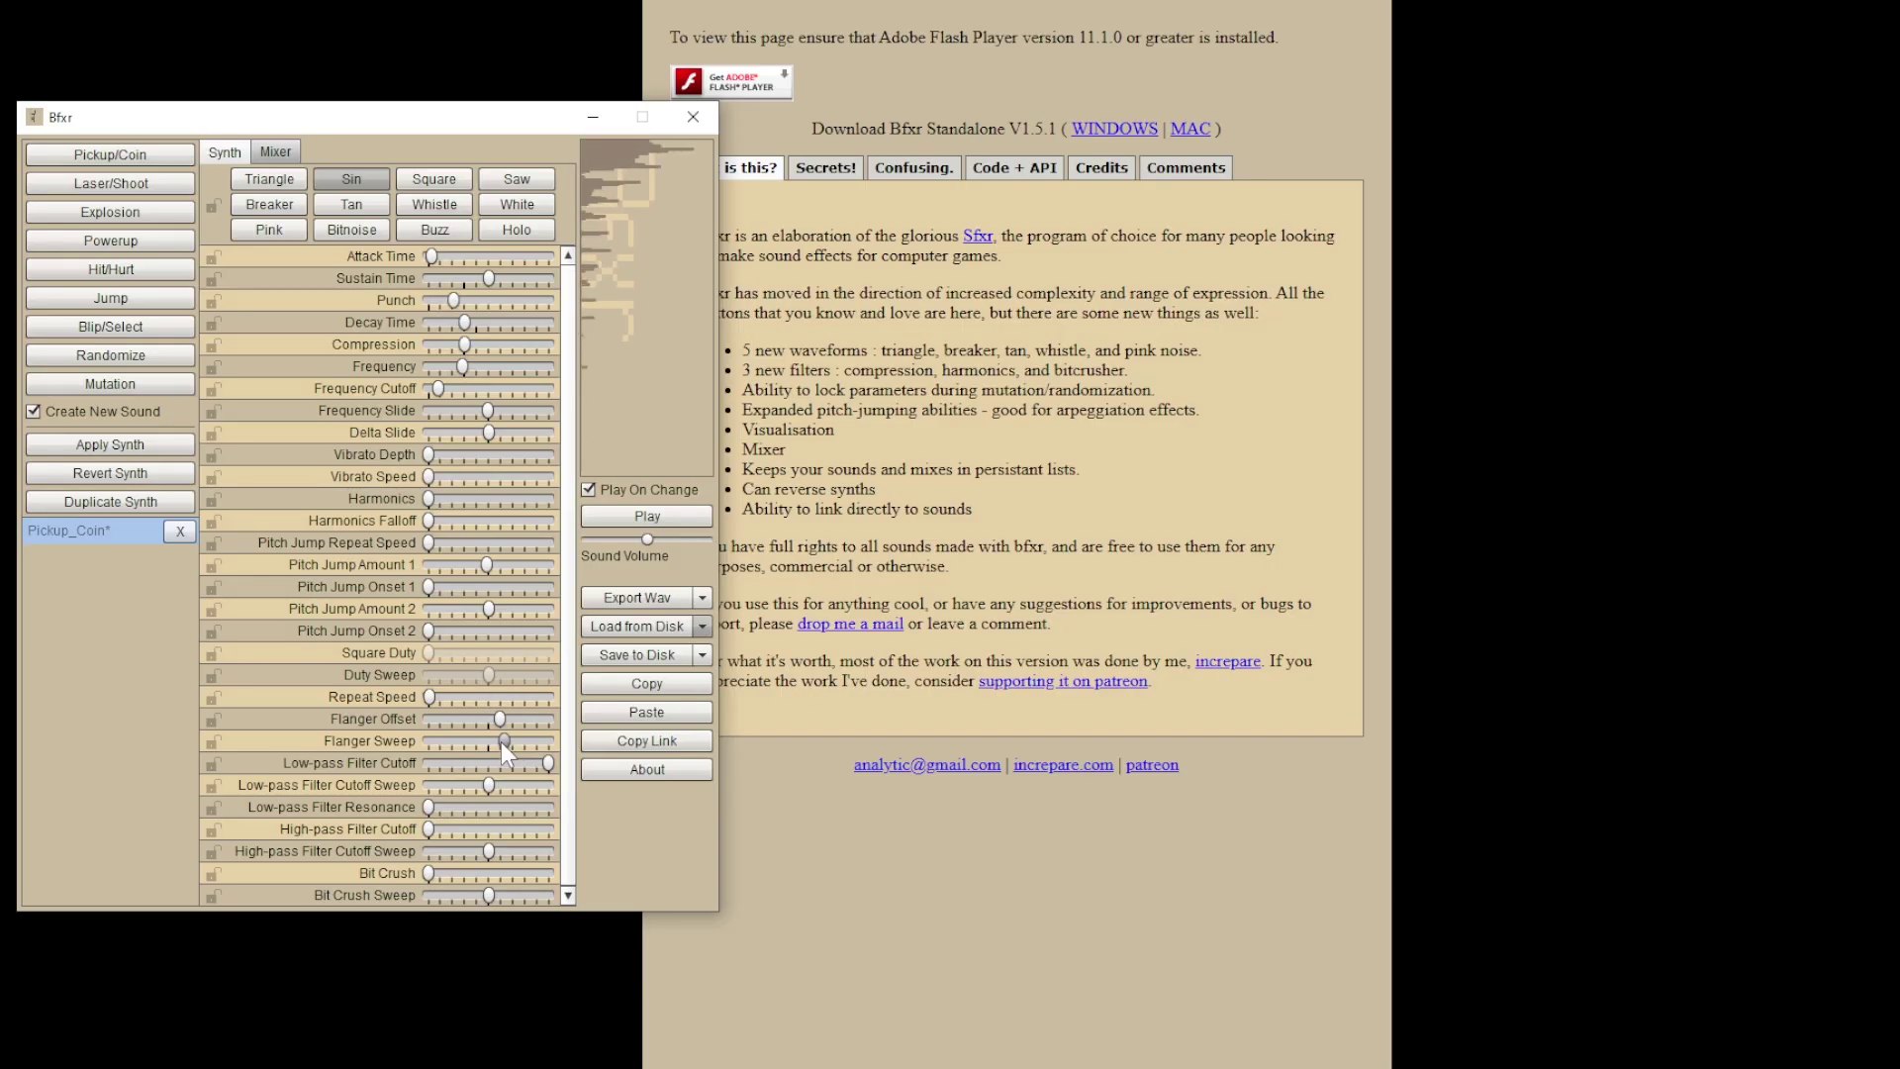
{"action": "left_click", "coordinate": [485, 719]}
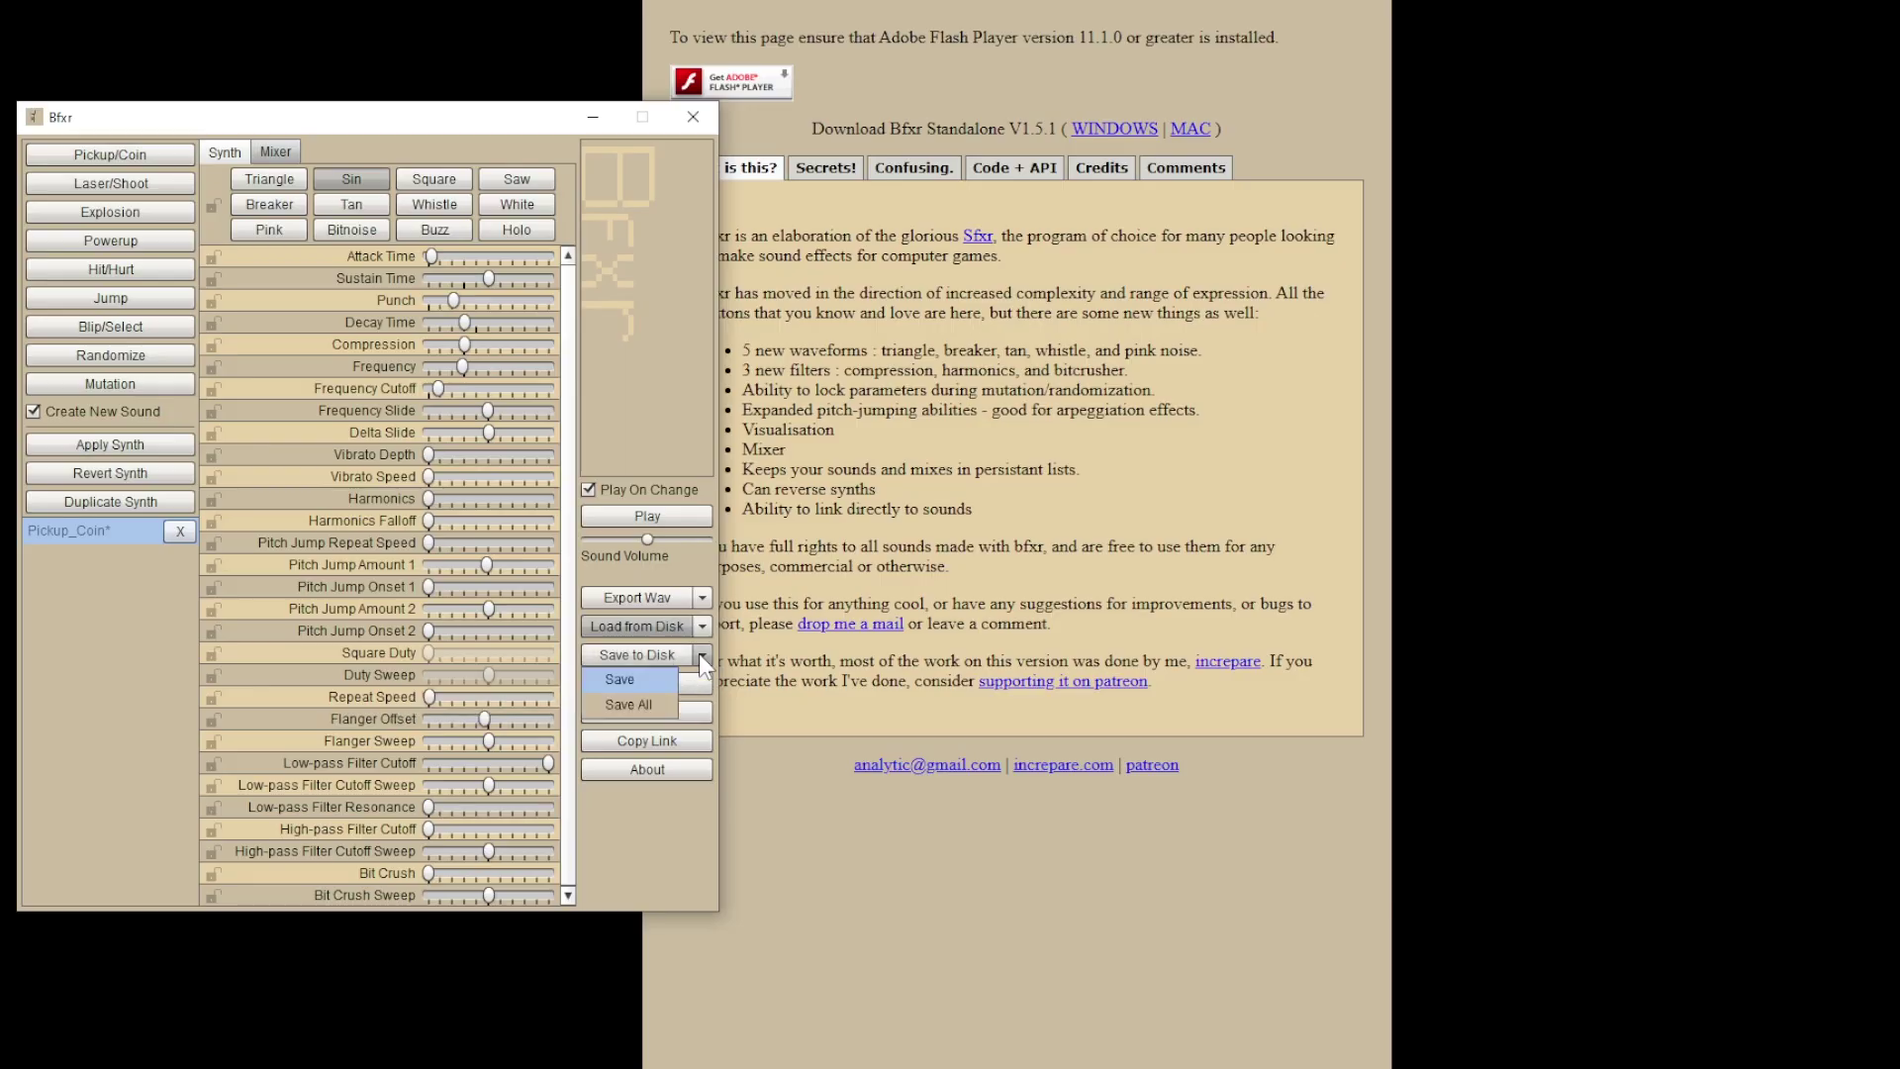
Step: Save the sound library to disk as 'test' in the Bfxr folder
{"action": "left_click", "coordinate": [650, 715]}
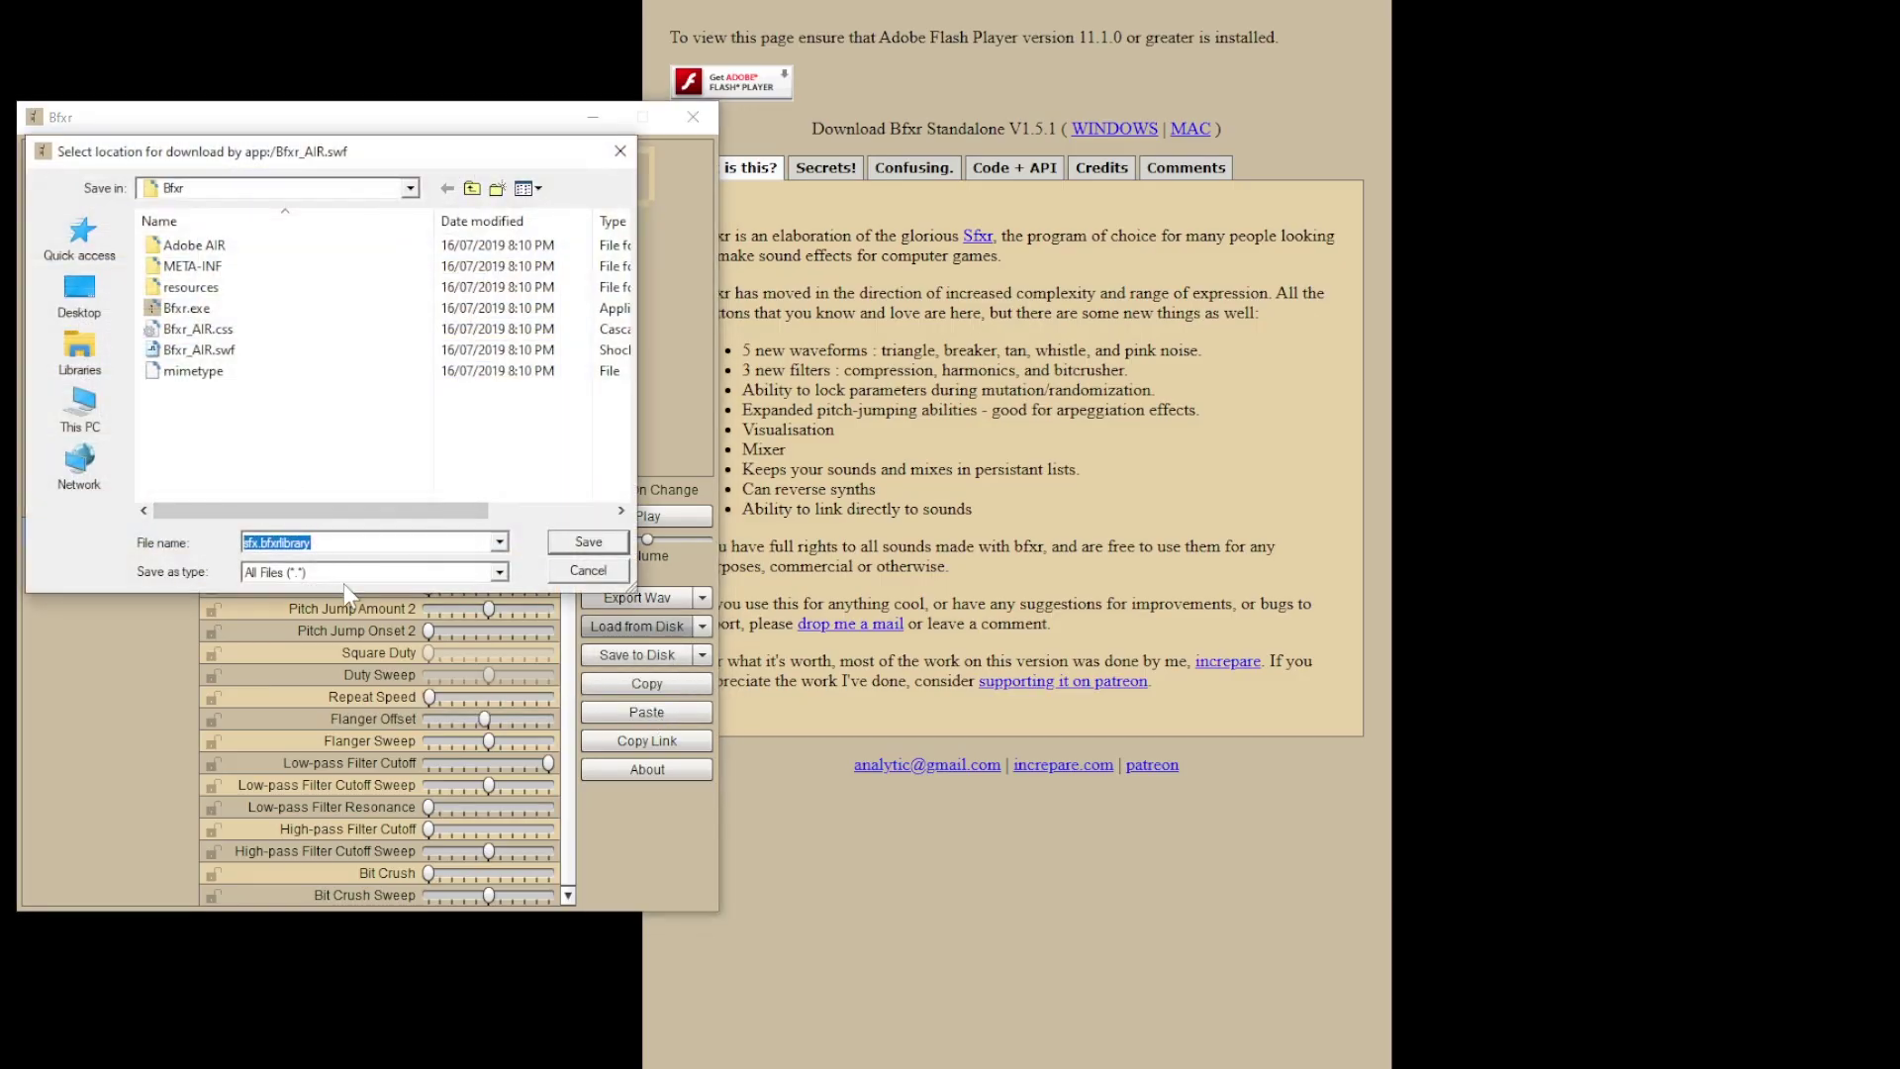
{"action": "type", "text": "test"}
{"action": "left_click", "coordinate": [590, 542]}
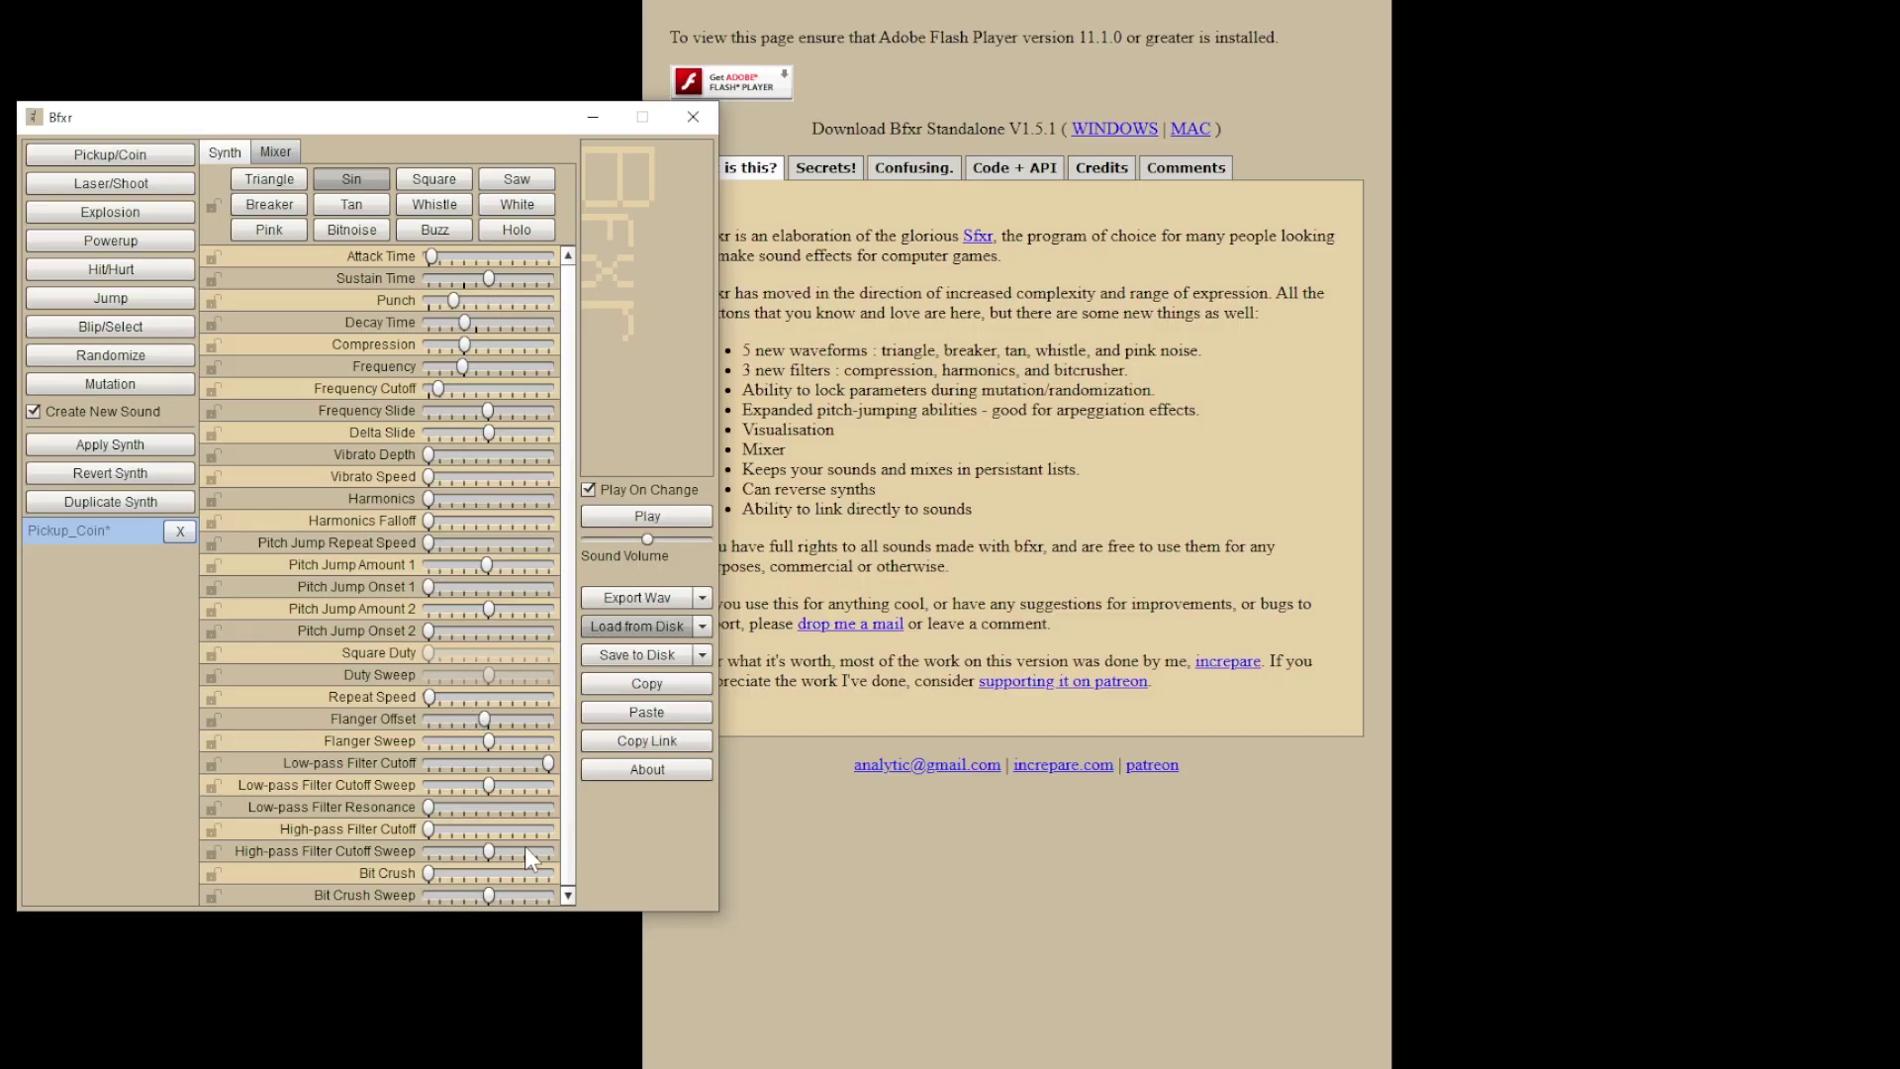
Step: Select Pickup_Coin and export it as 'test.wav'
{"action": "left_click", "coordinate": [110, 536]}
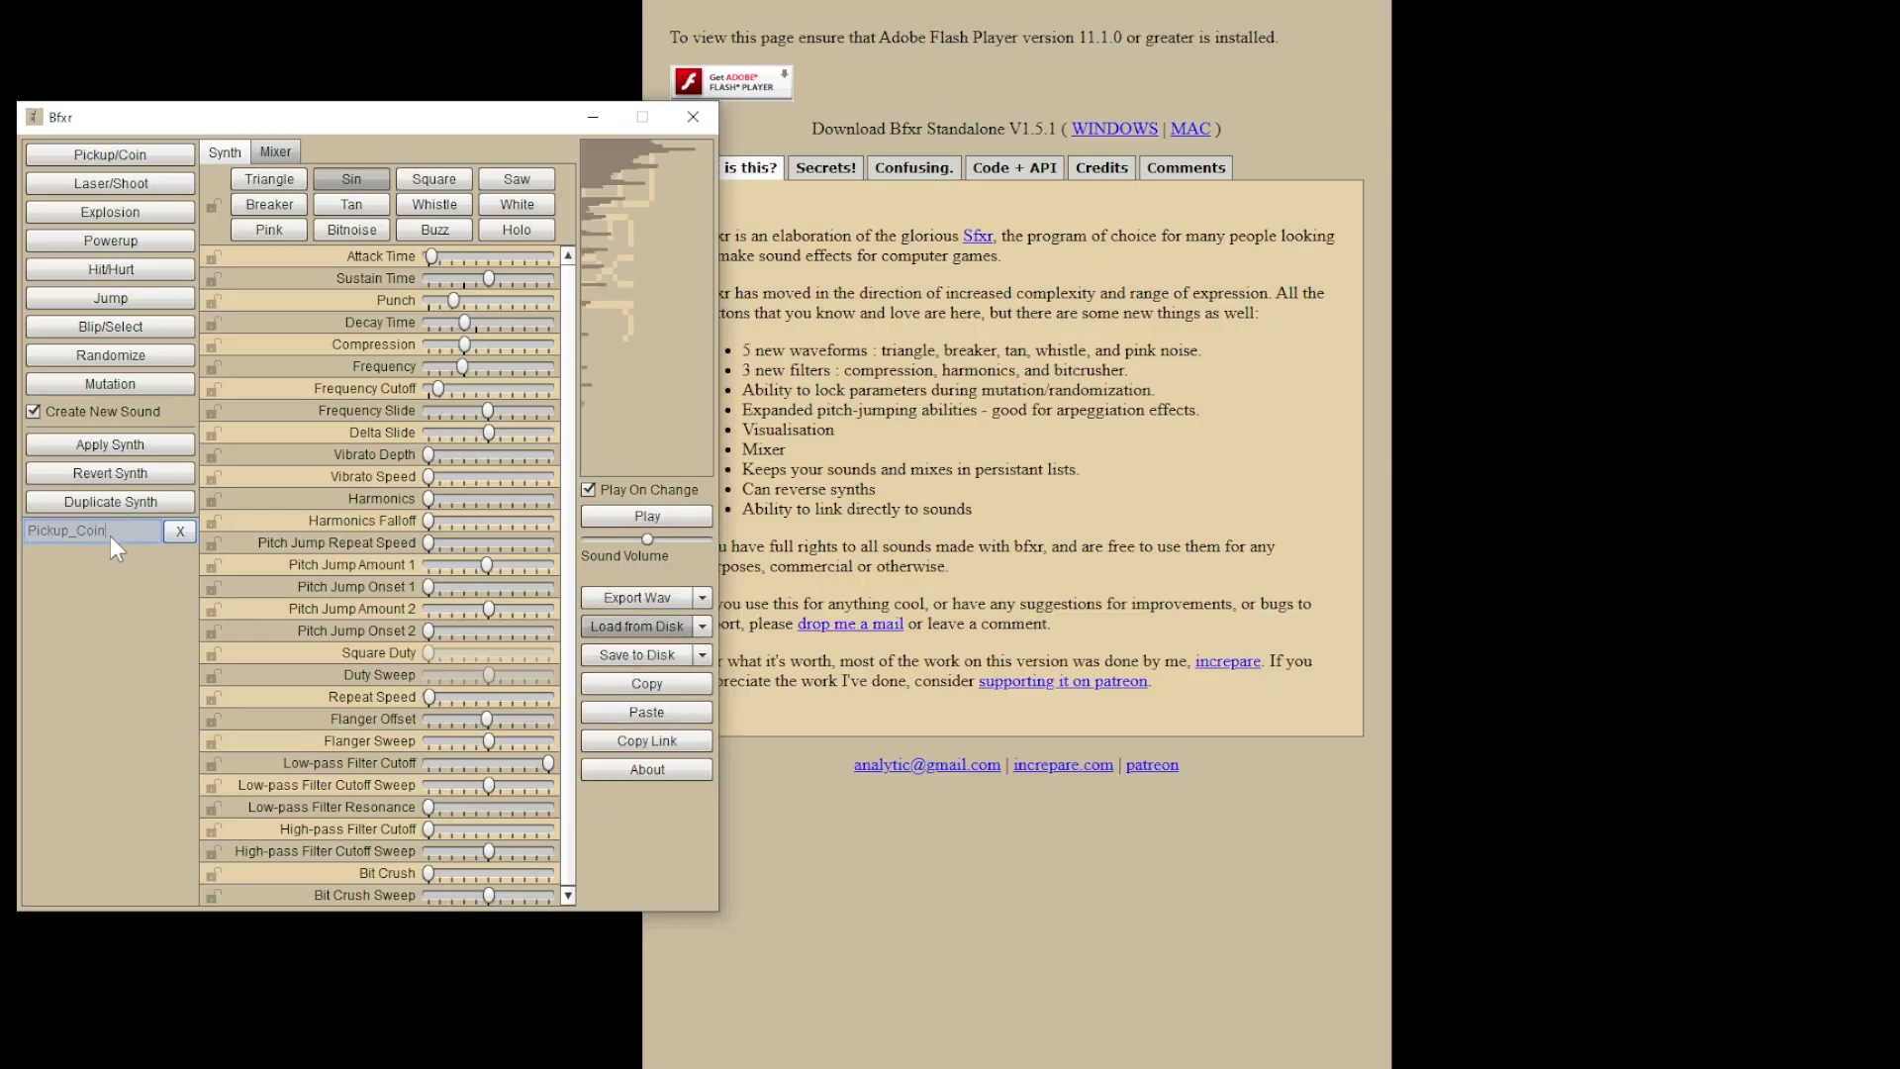
{"action": "left_click", "coordinate": [675, 598]}
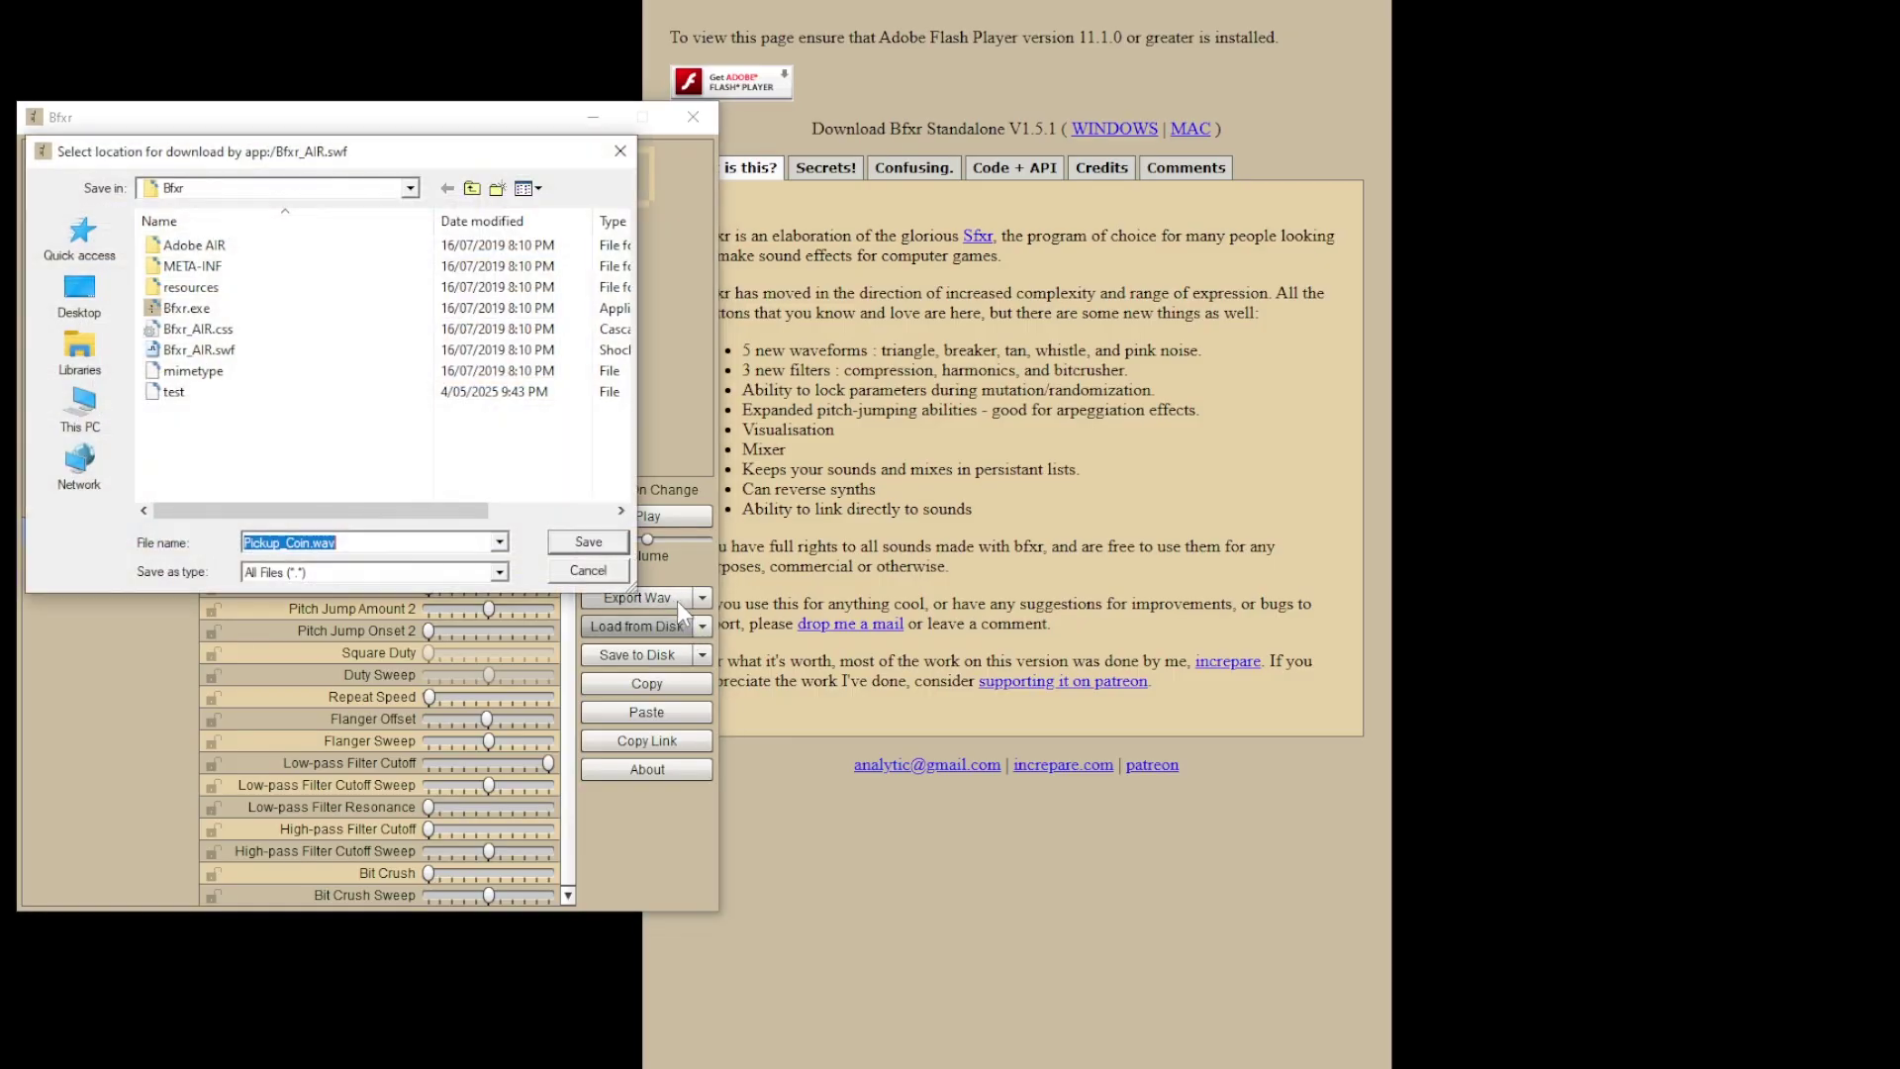
{"action": "type", "text": "test.wav"}
{"action": "left_click", "coordinate": [591, 543]}
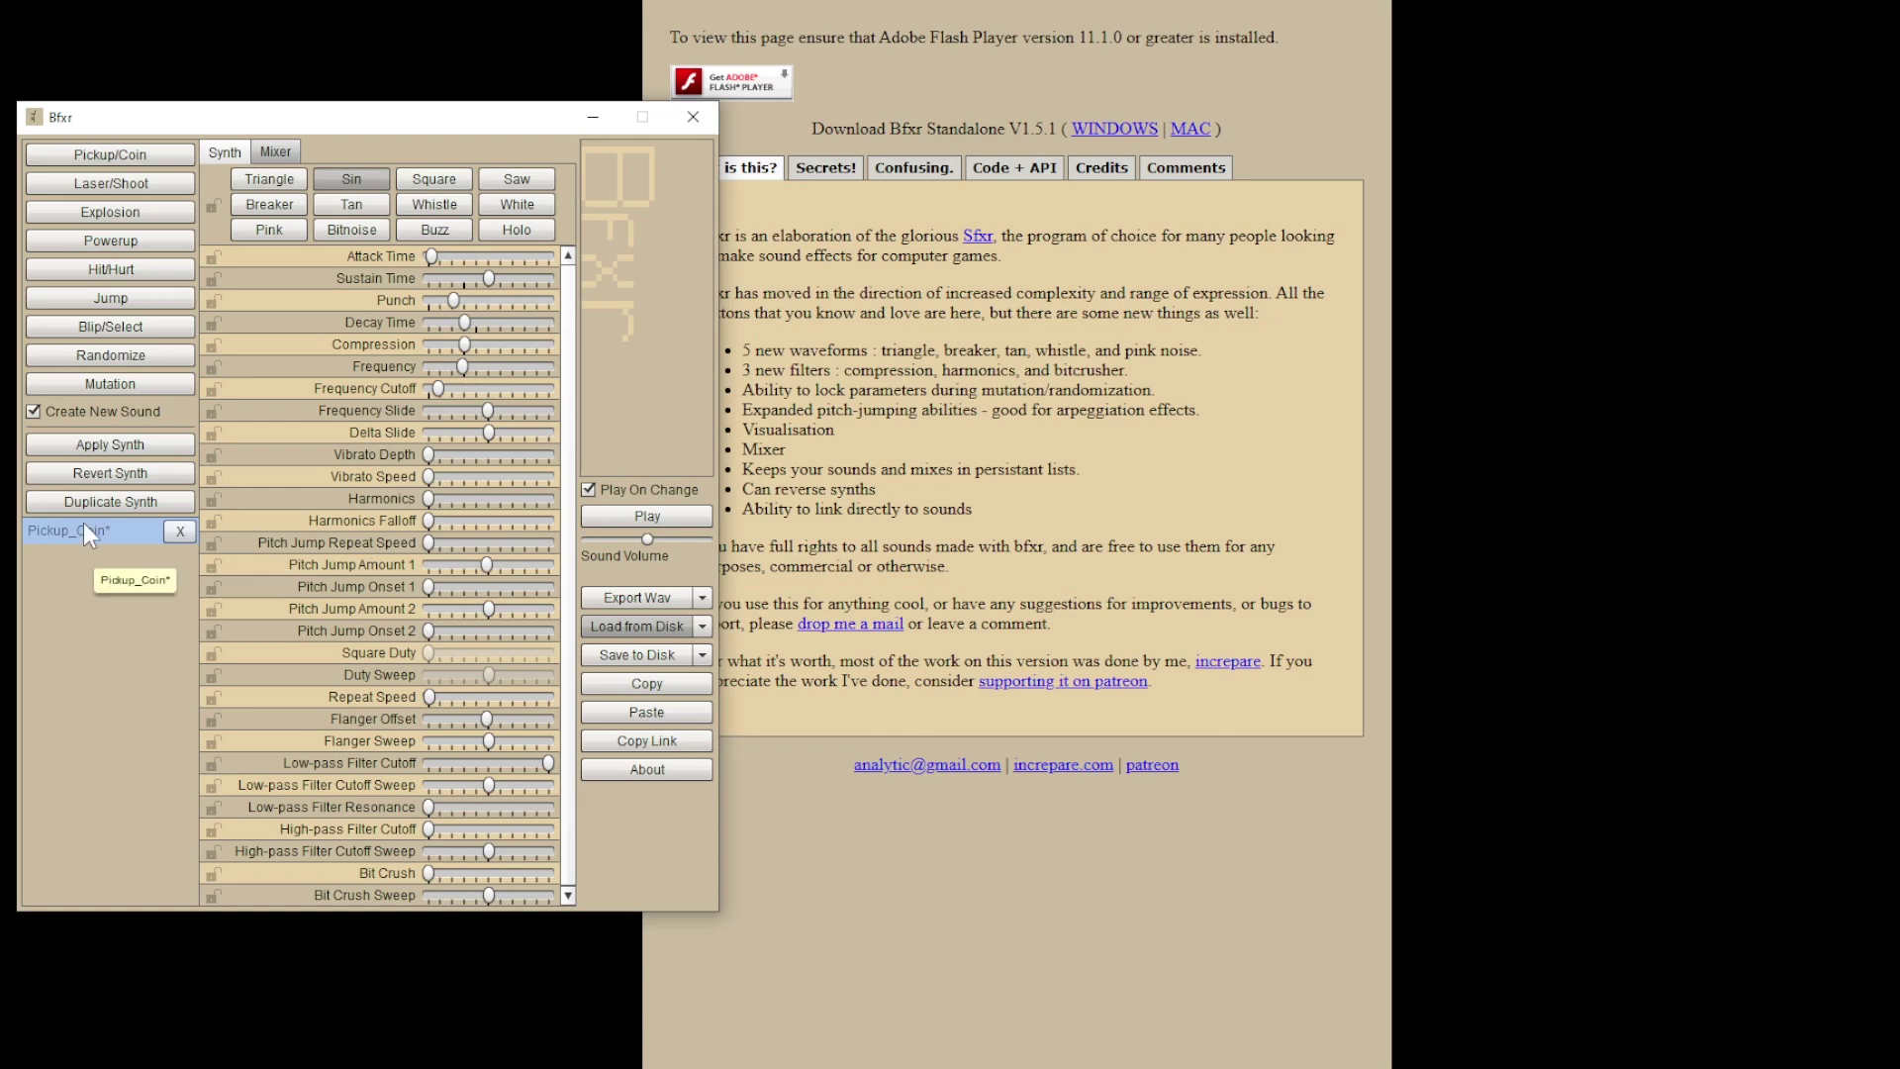
Step: Generate a Powerup sound, lengthen its sustain time, and adjust its frequency
{"action": "left_click", "coordinate": [110, 240]}
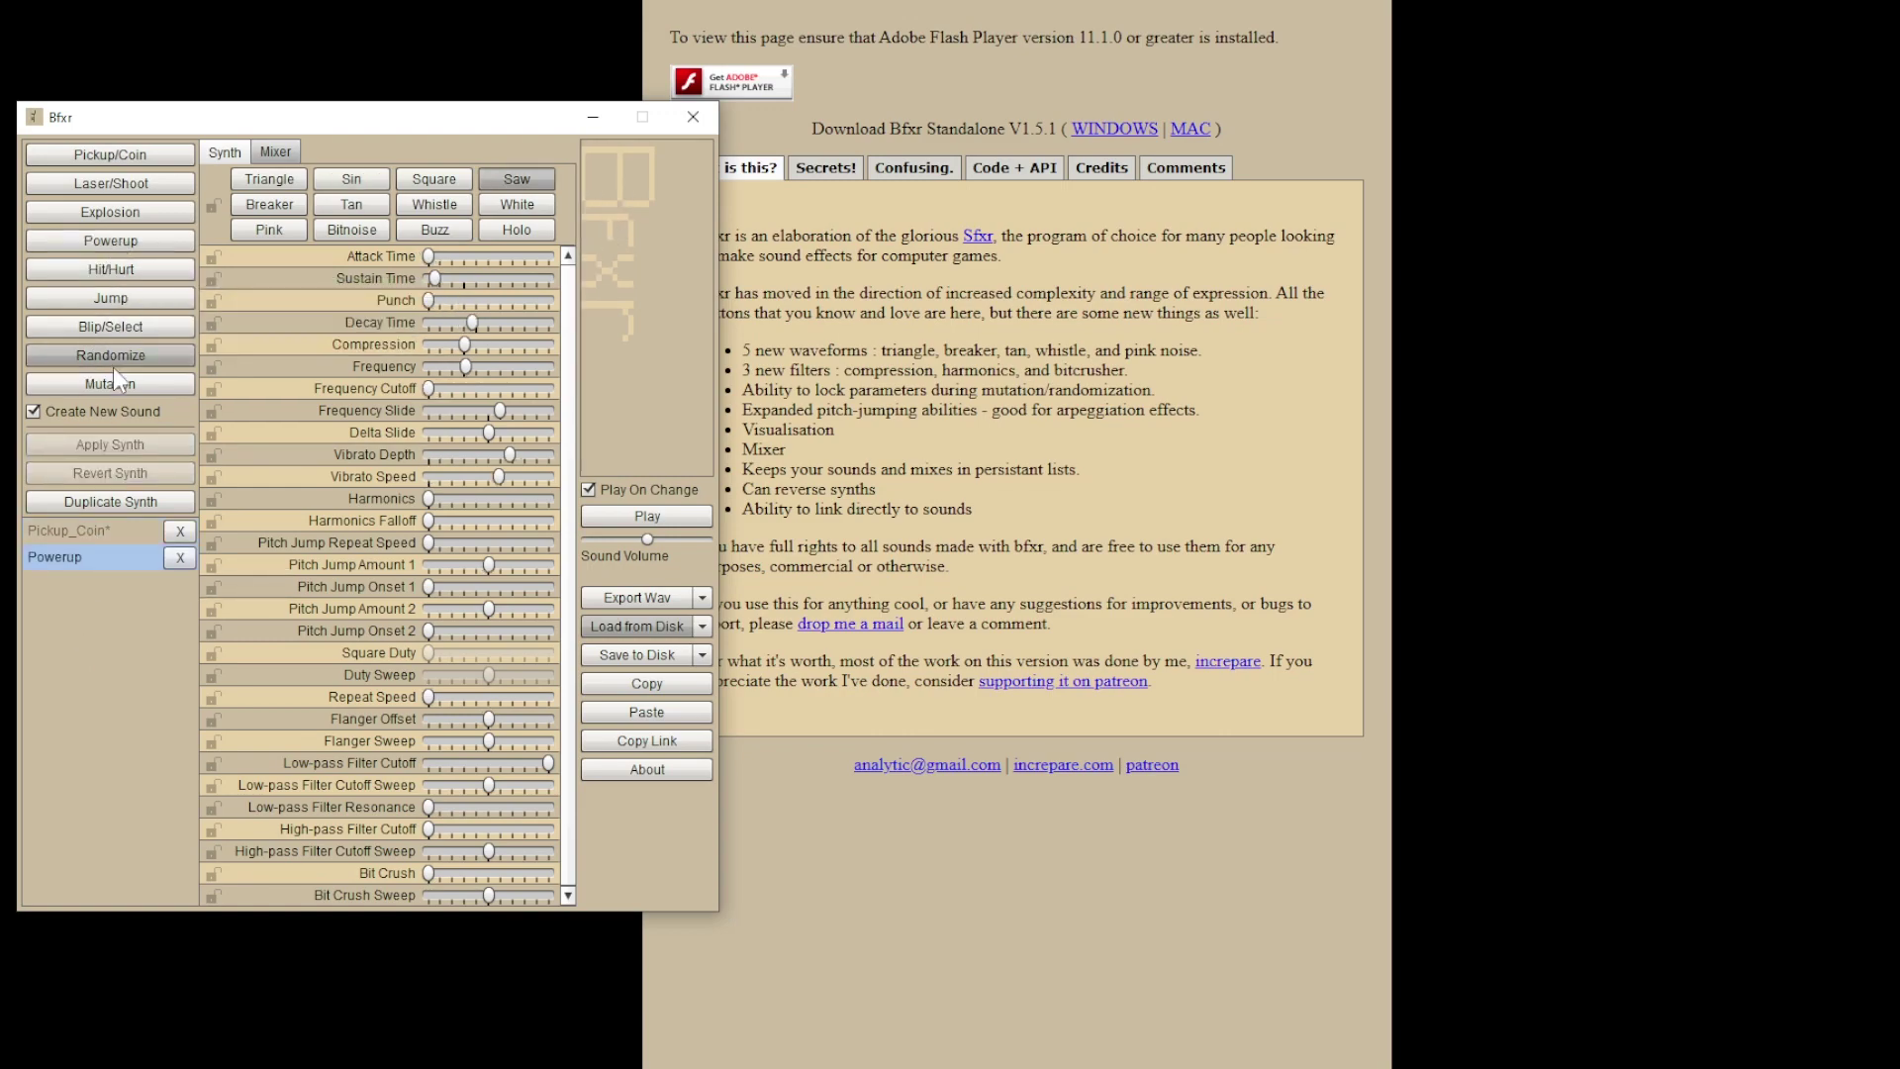
{"action": "double_click", "coordinate": [109, 554]}
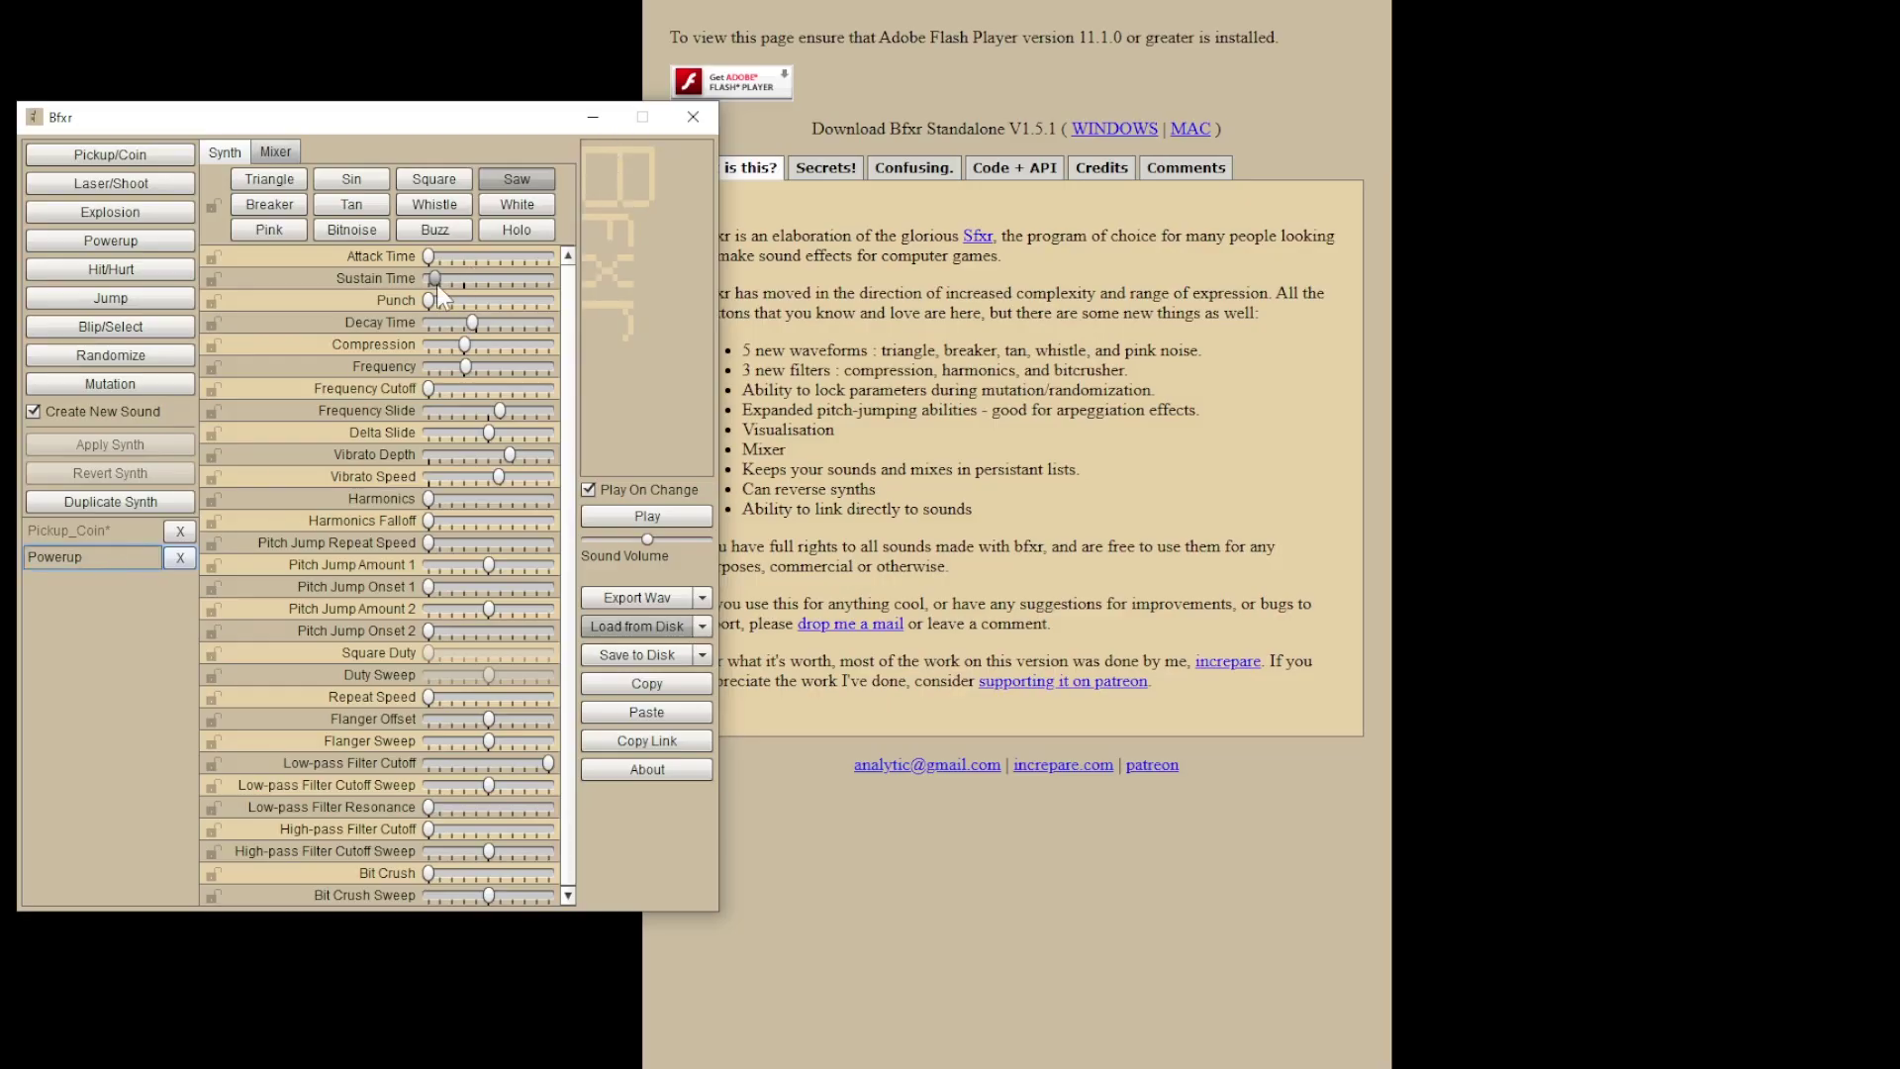
{"action": "left_click_drag", "start_coordinate": [434, 280], "coordinate": [459, 285]}
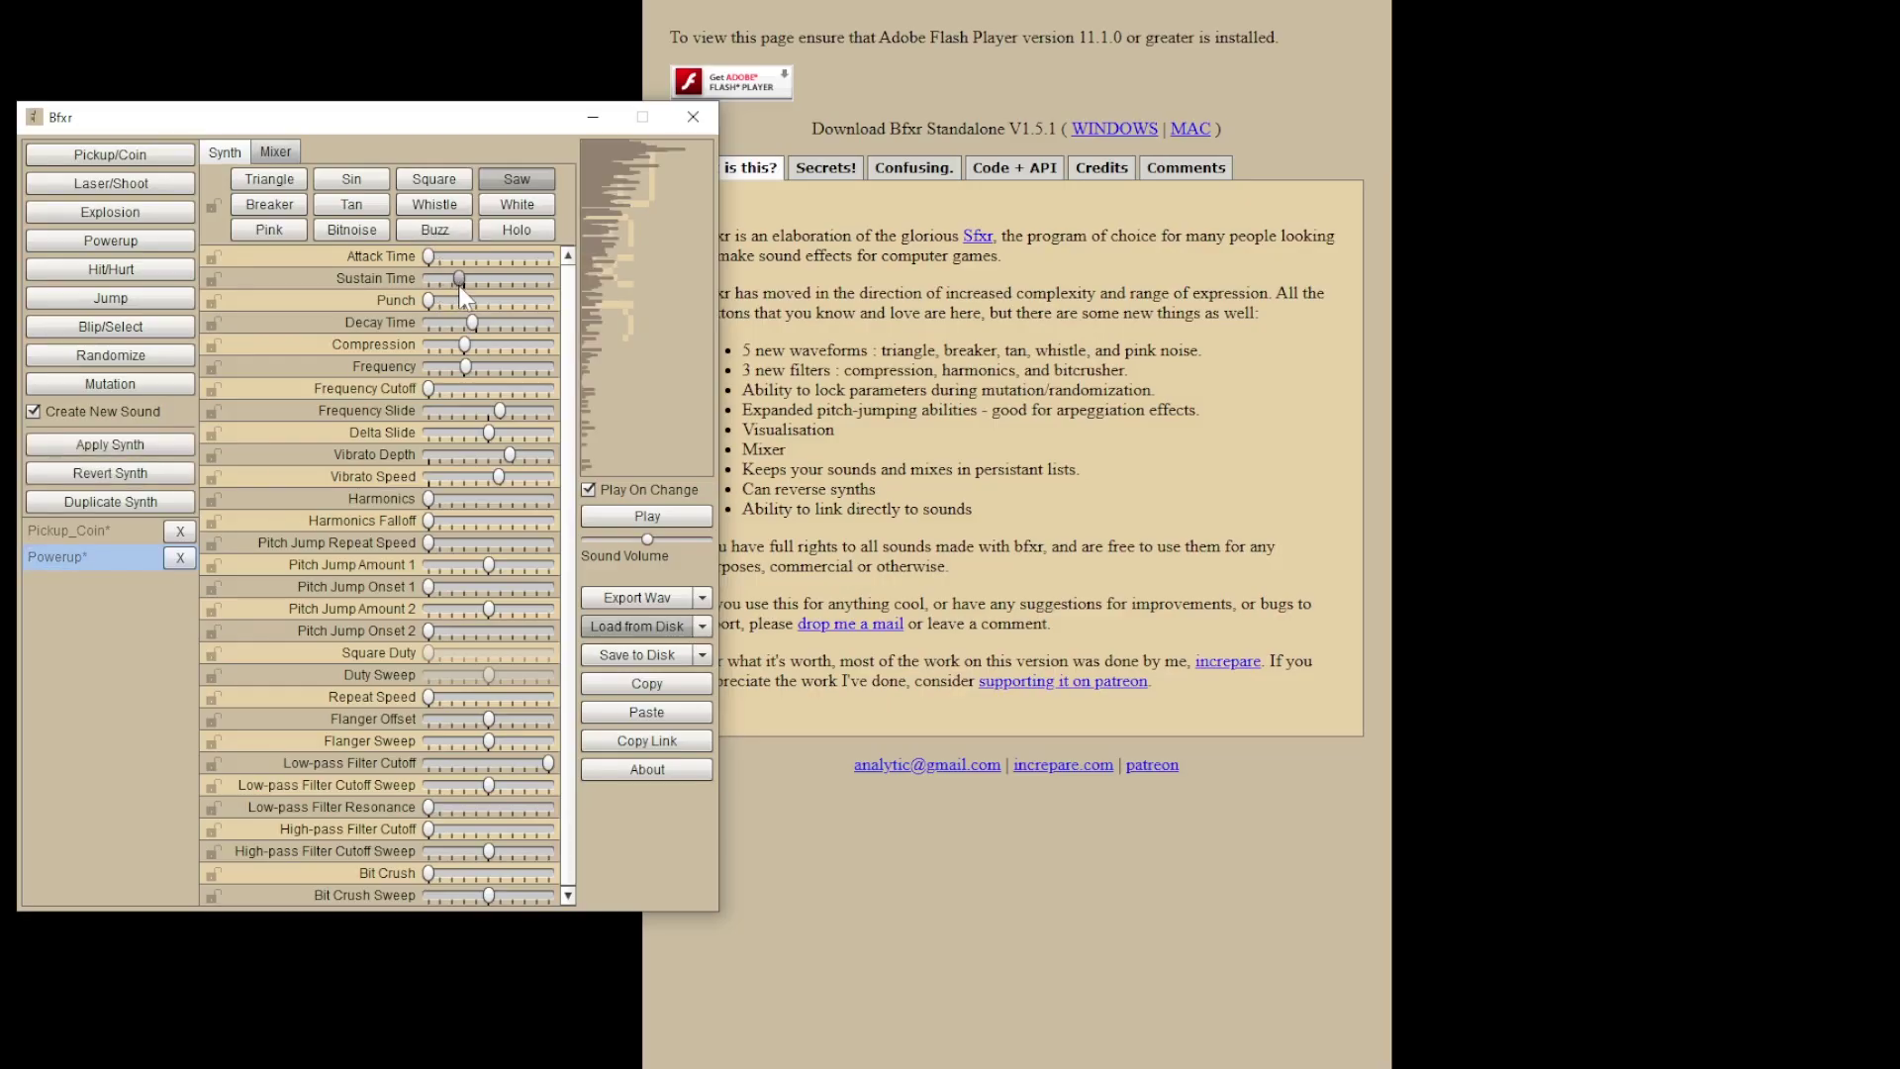
{"action": "left_click_drag", "start_coordinate": [454, 366], "coordinate": [454, 366]}
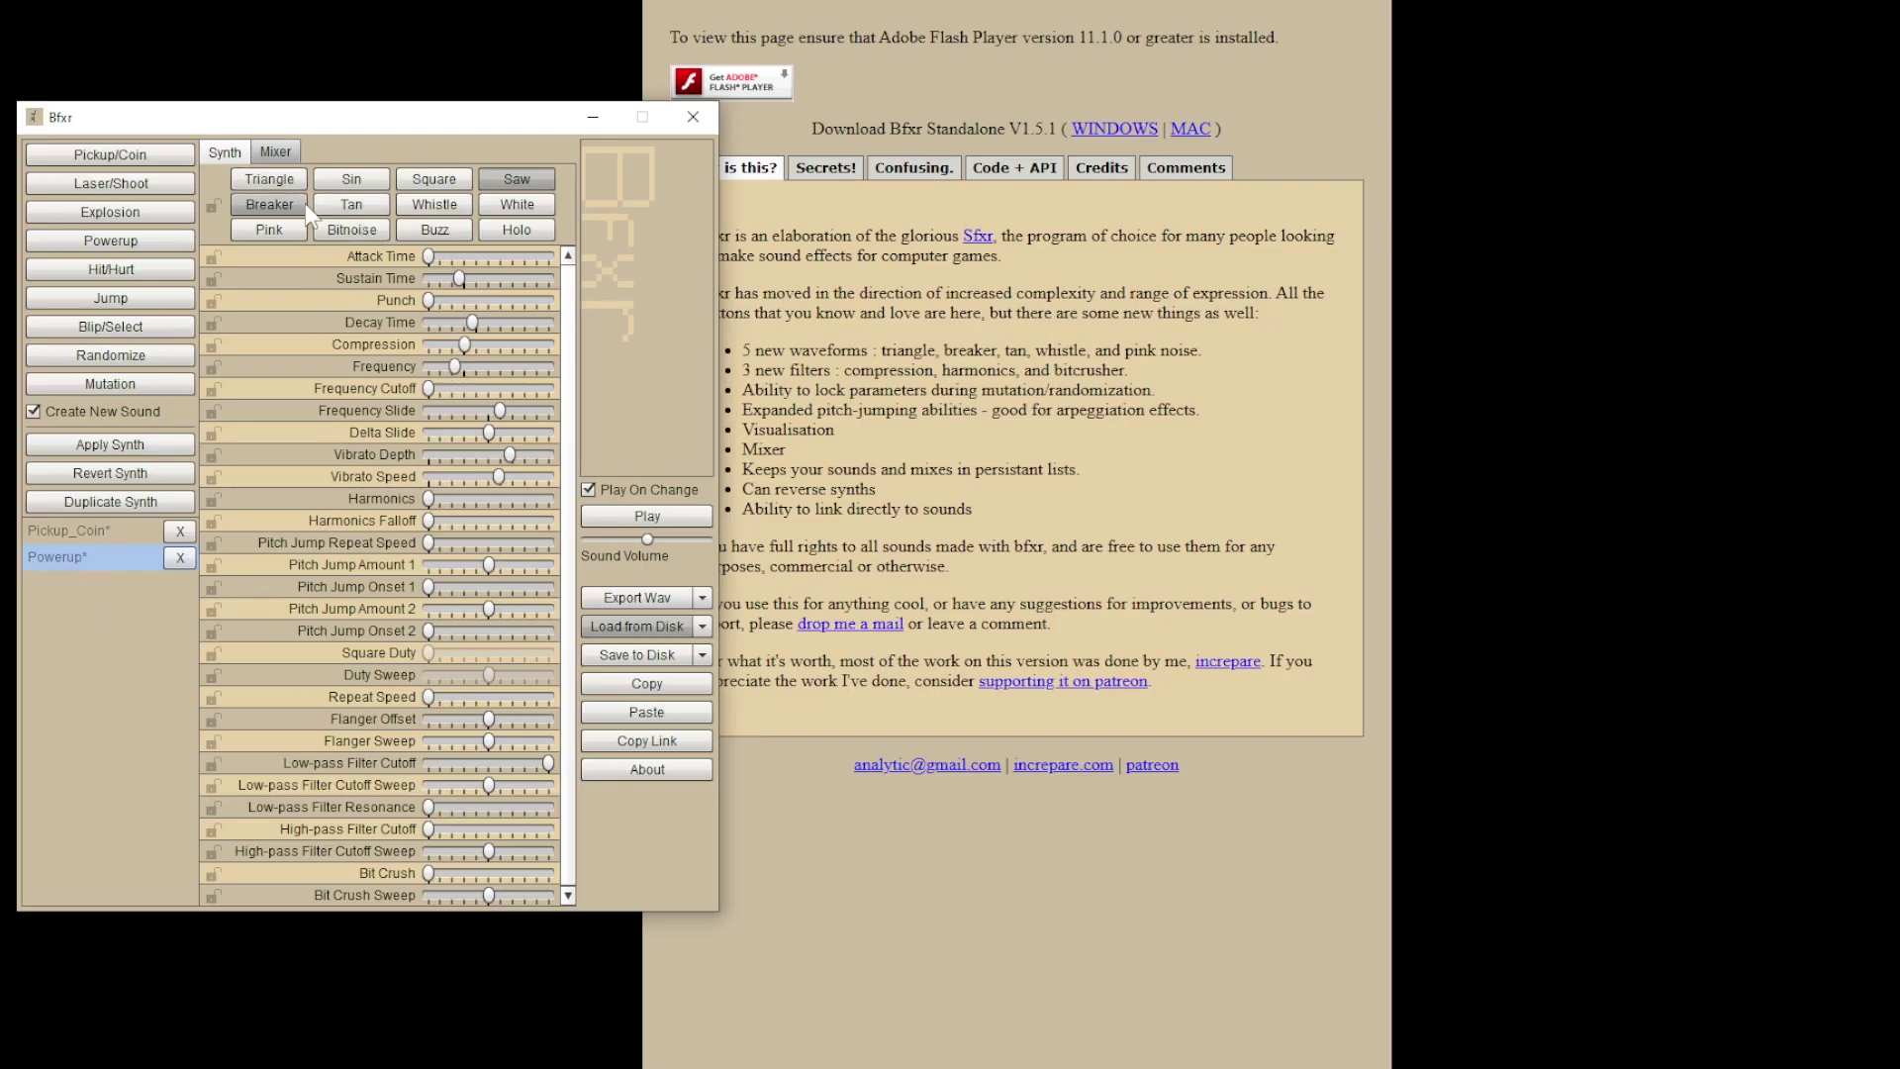
Step: In the Mixer, put Powerup on track 1 and a slightly delayed Pickup_Coin on track 2
{"action": "left_click", "coordinate": [276, 152]}
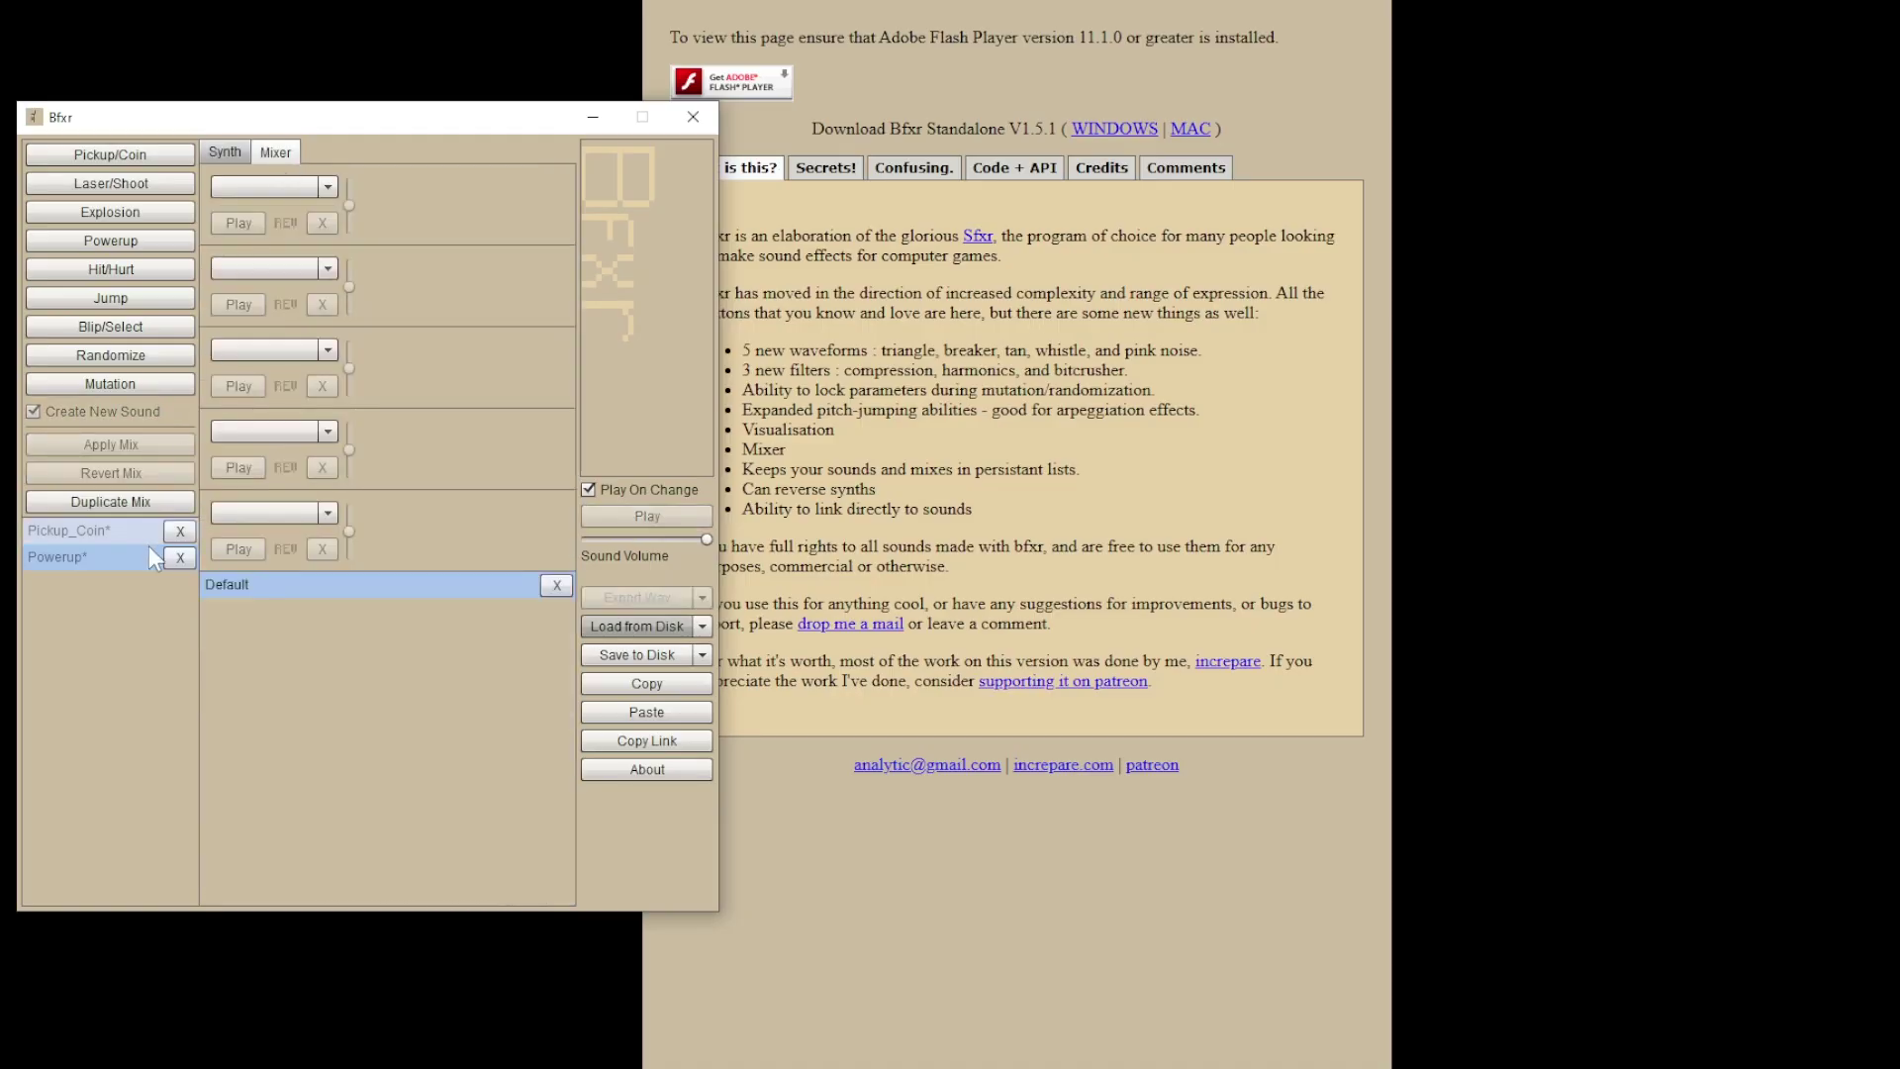
{"action": "left_click", "coordinate": [329, 185]}
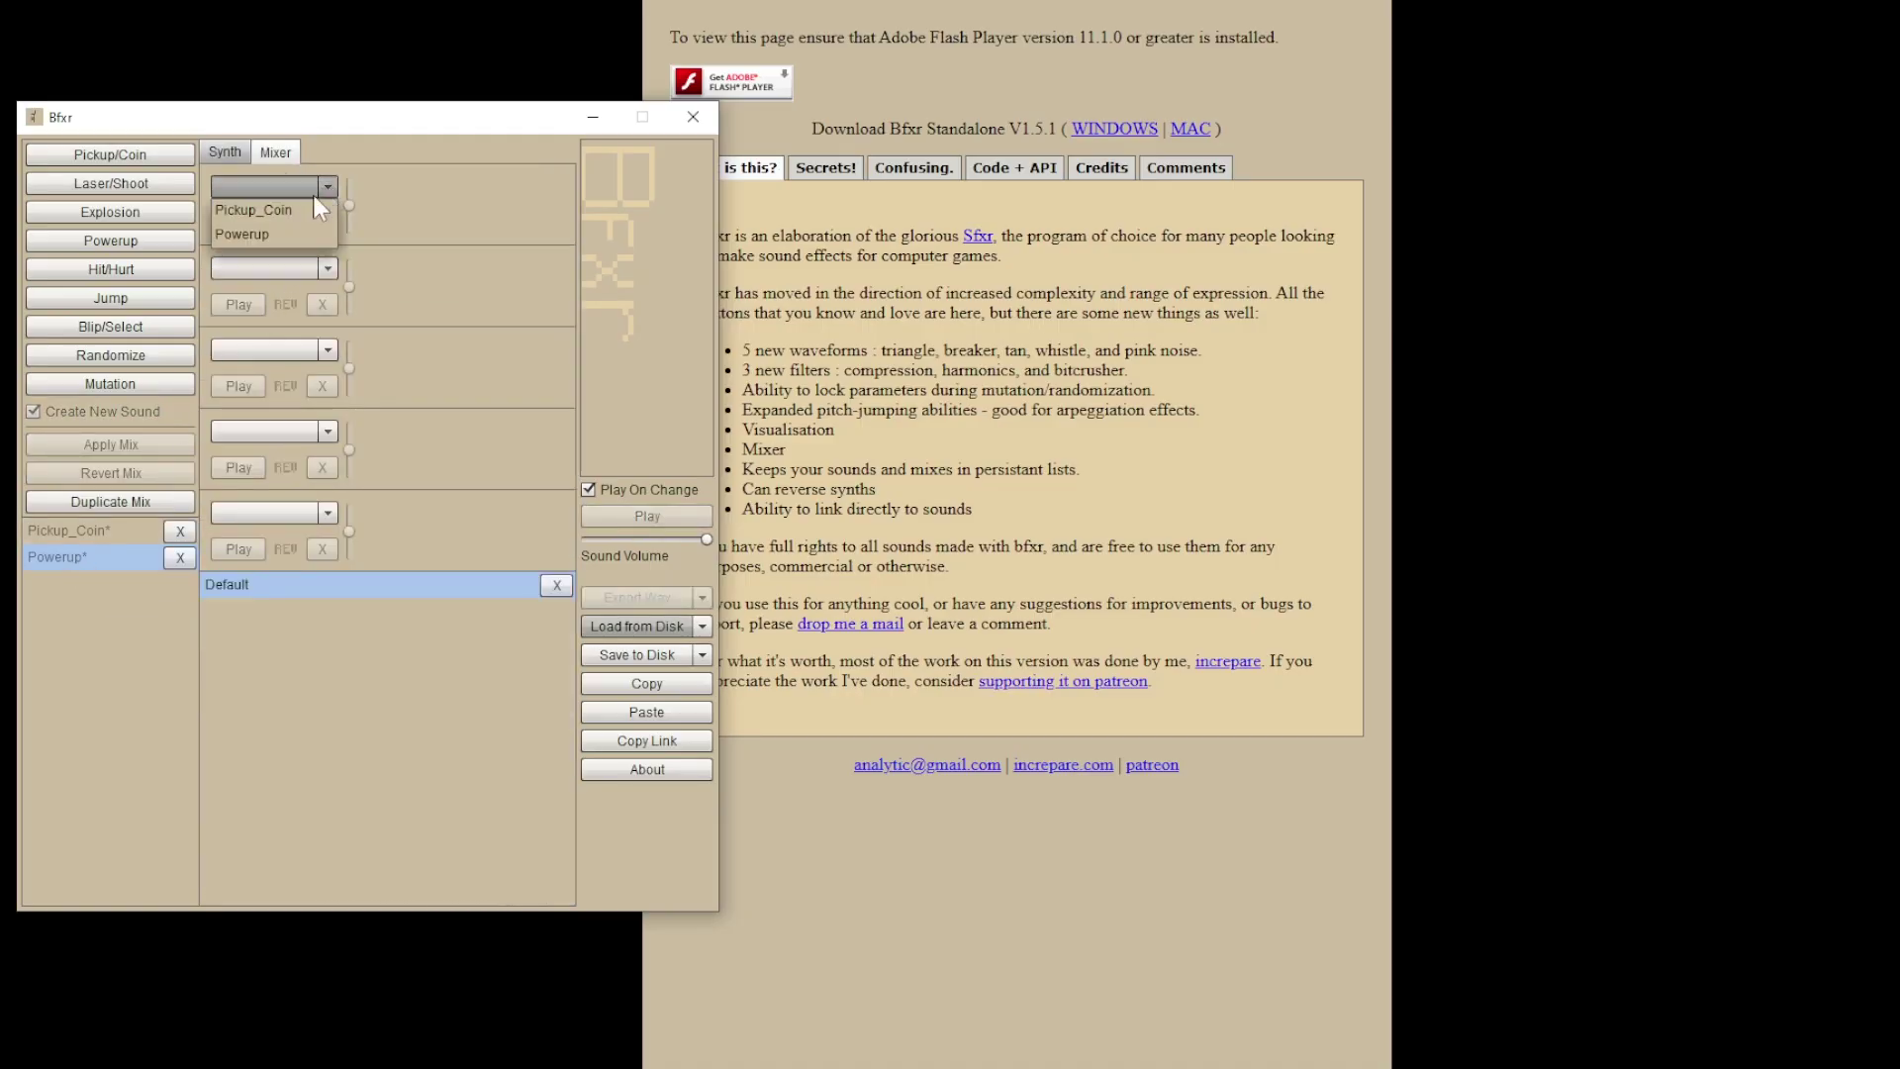
{"action": "left_click", "coordinate": [241, 236]}
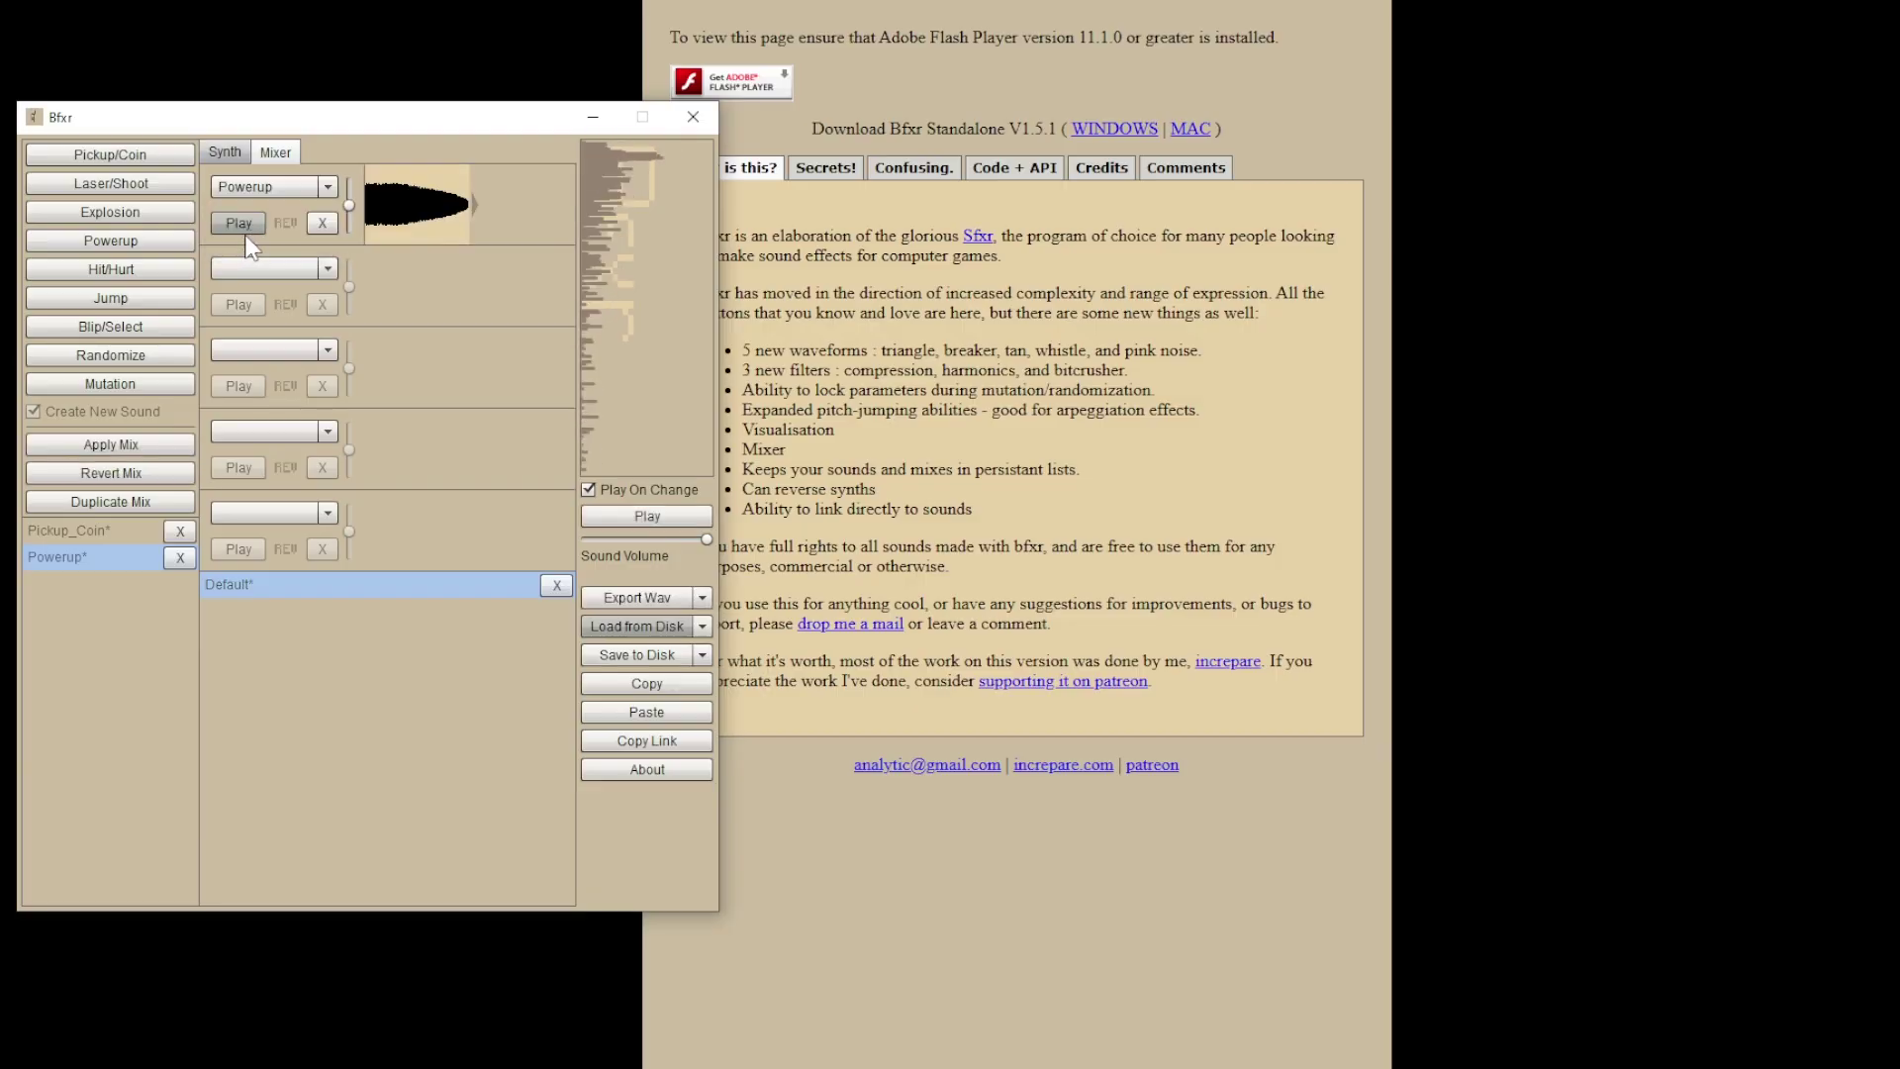
{"action": "left_click", "coordinate": [328, 268]}
{"action": "left_click", "coordinate": [258, 289]}
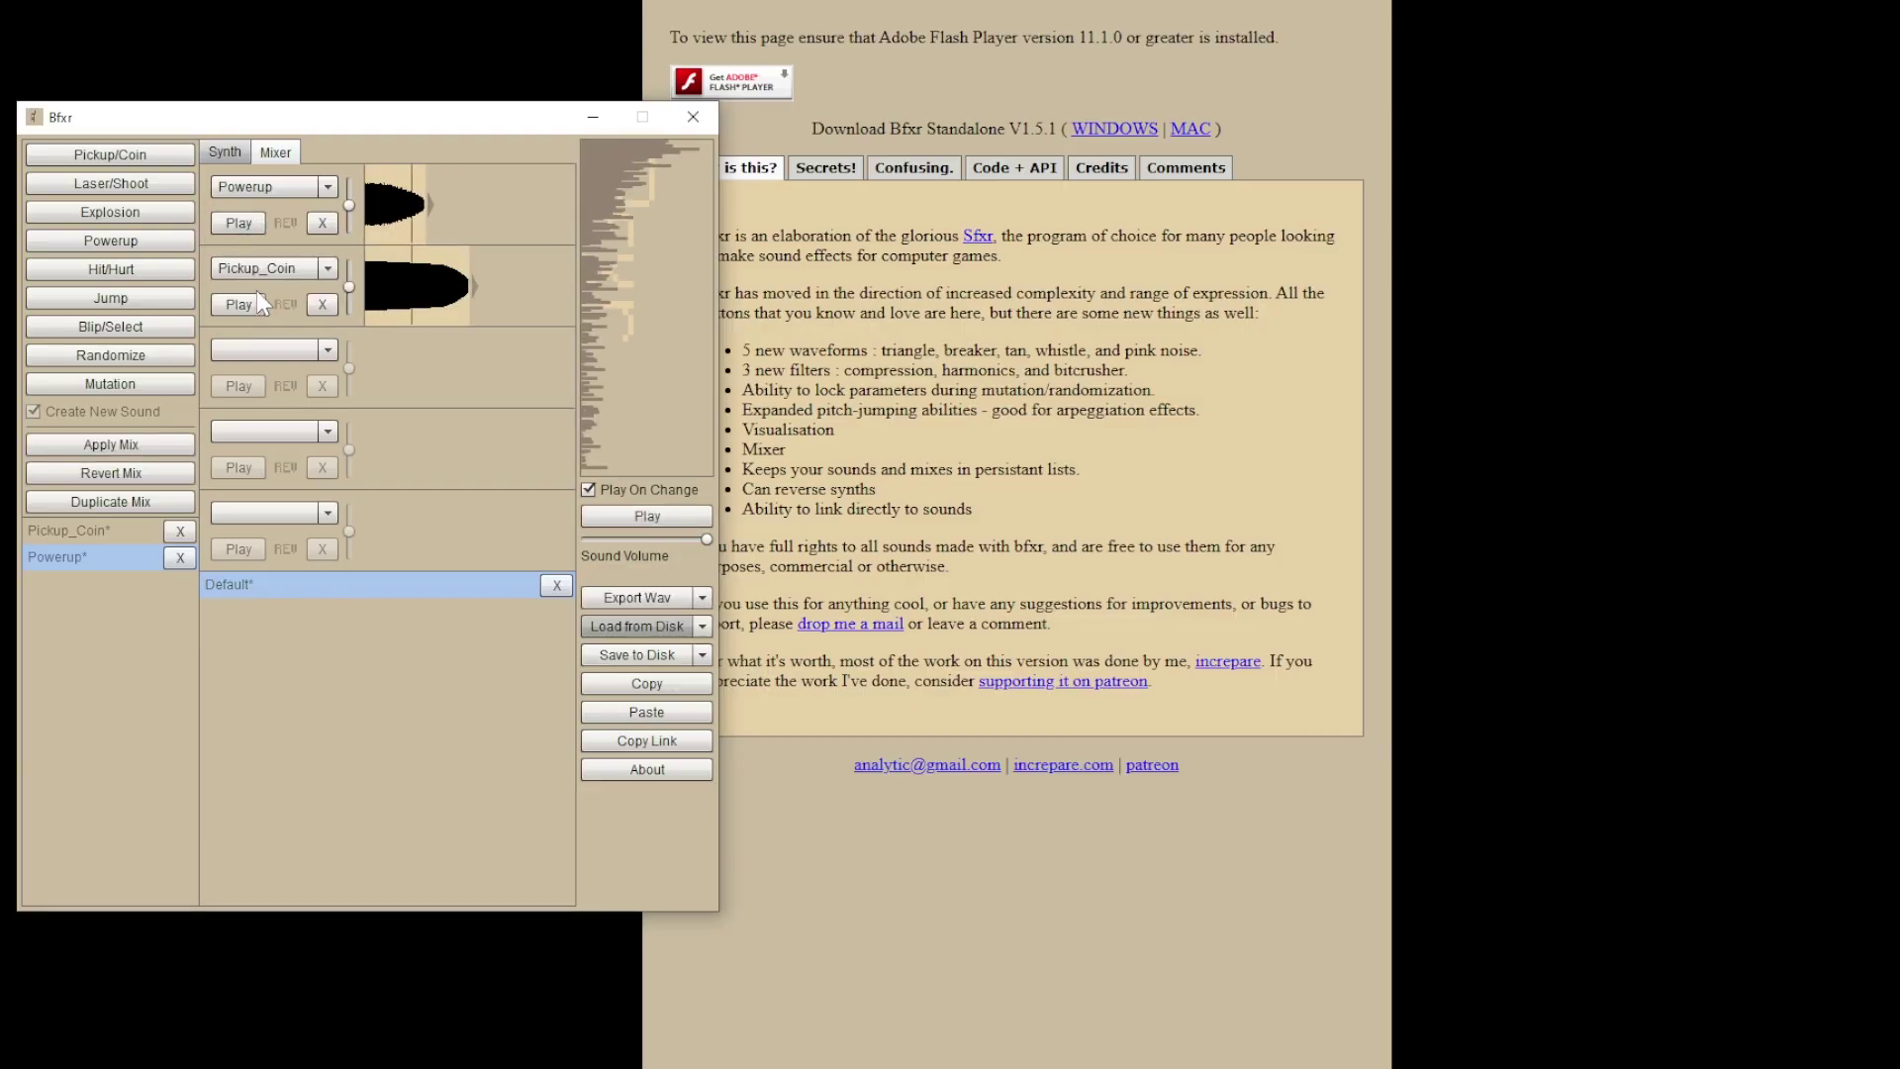
{"action": "left_click_drag", "start_coordinate": [391, 289], "coordinate": [440, 295]}
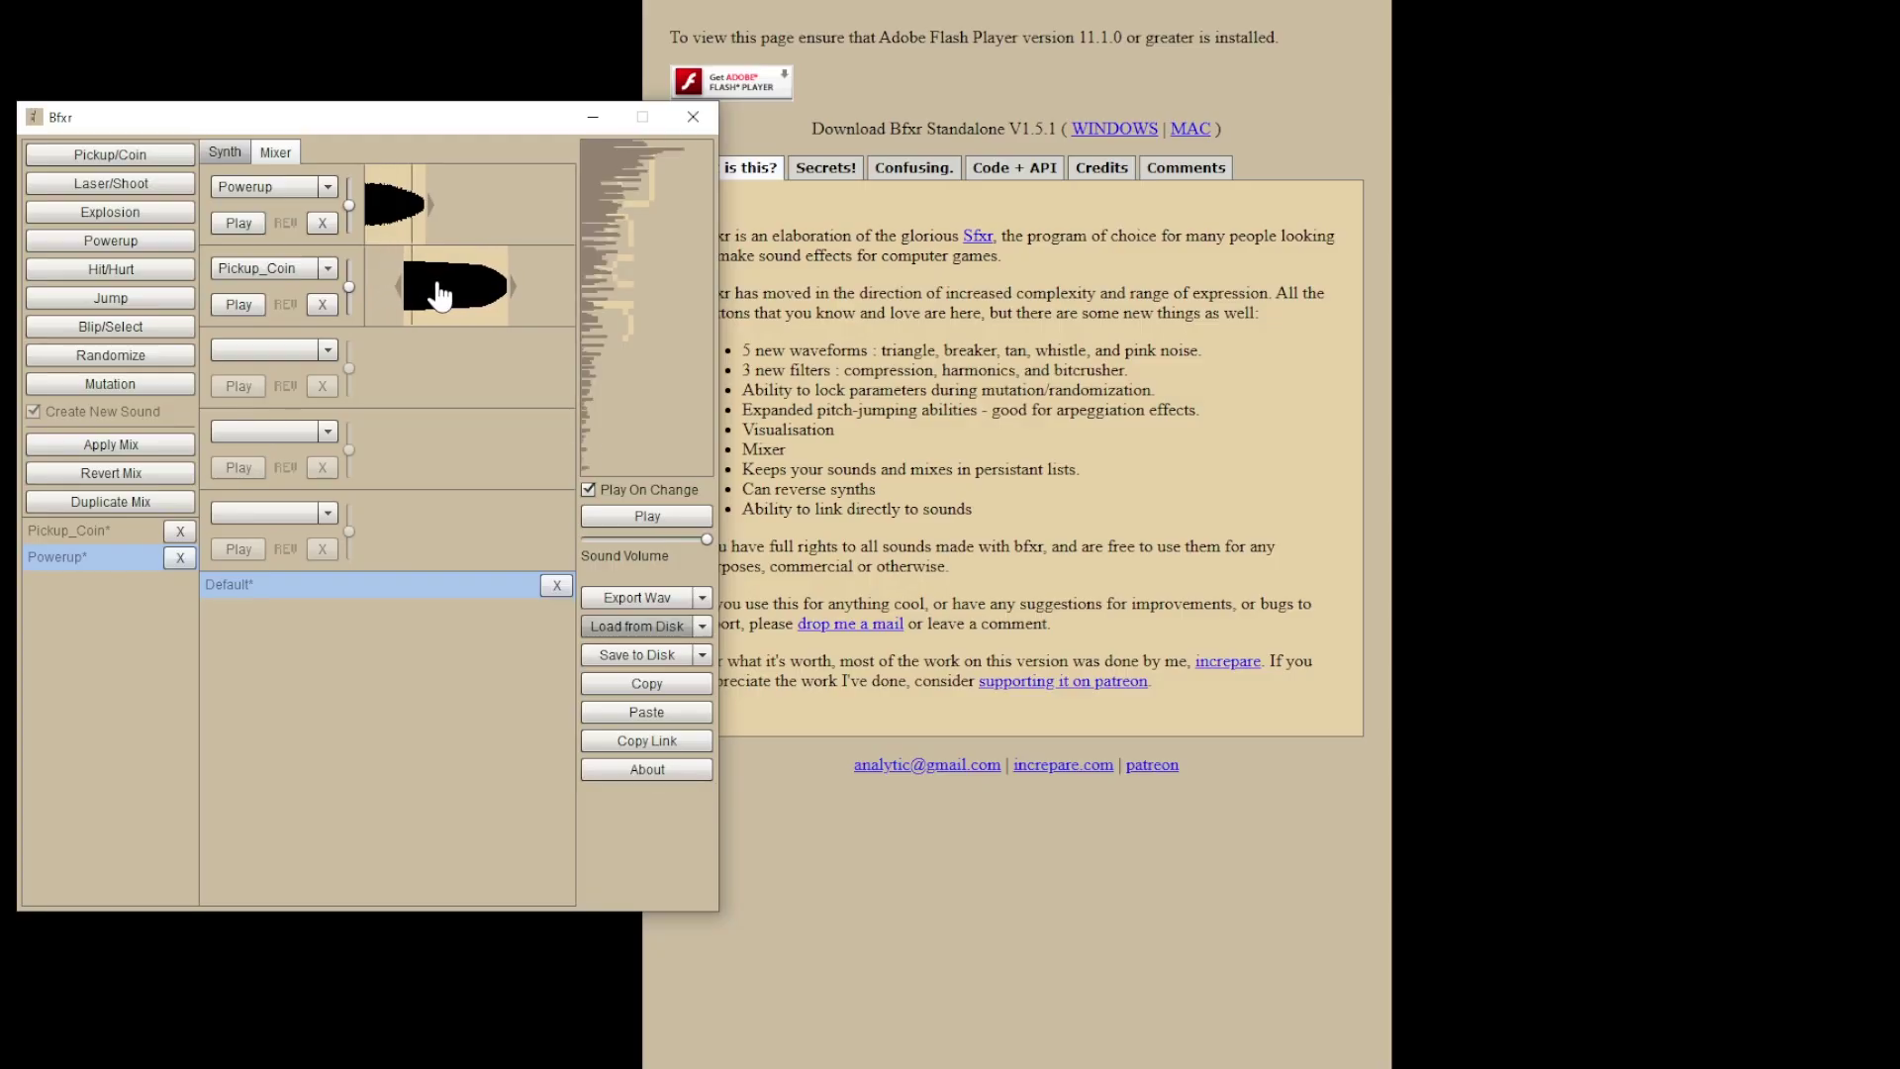
{"action": "left_click", "coordinate": [679, 517]}
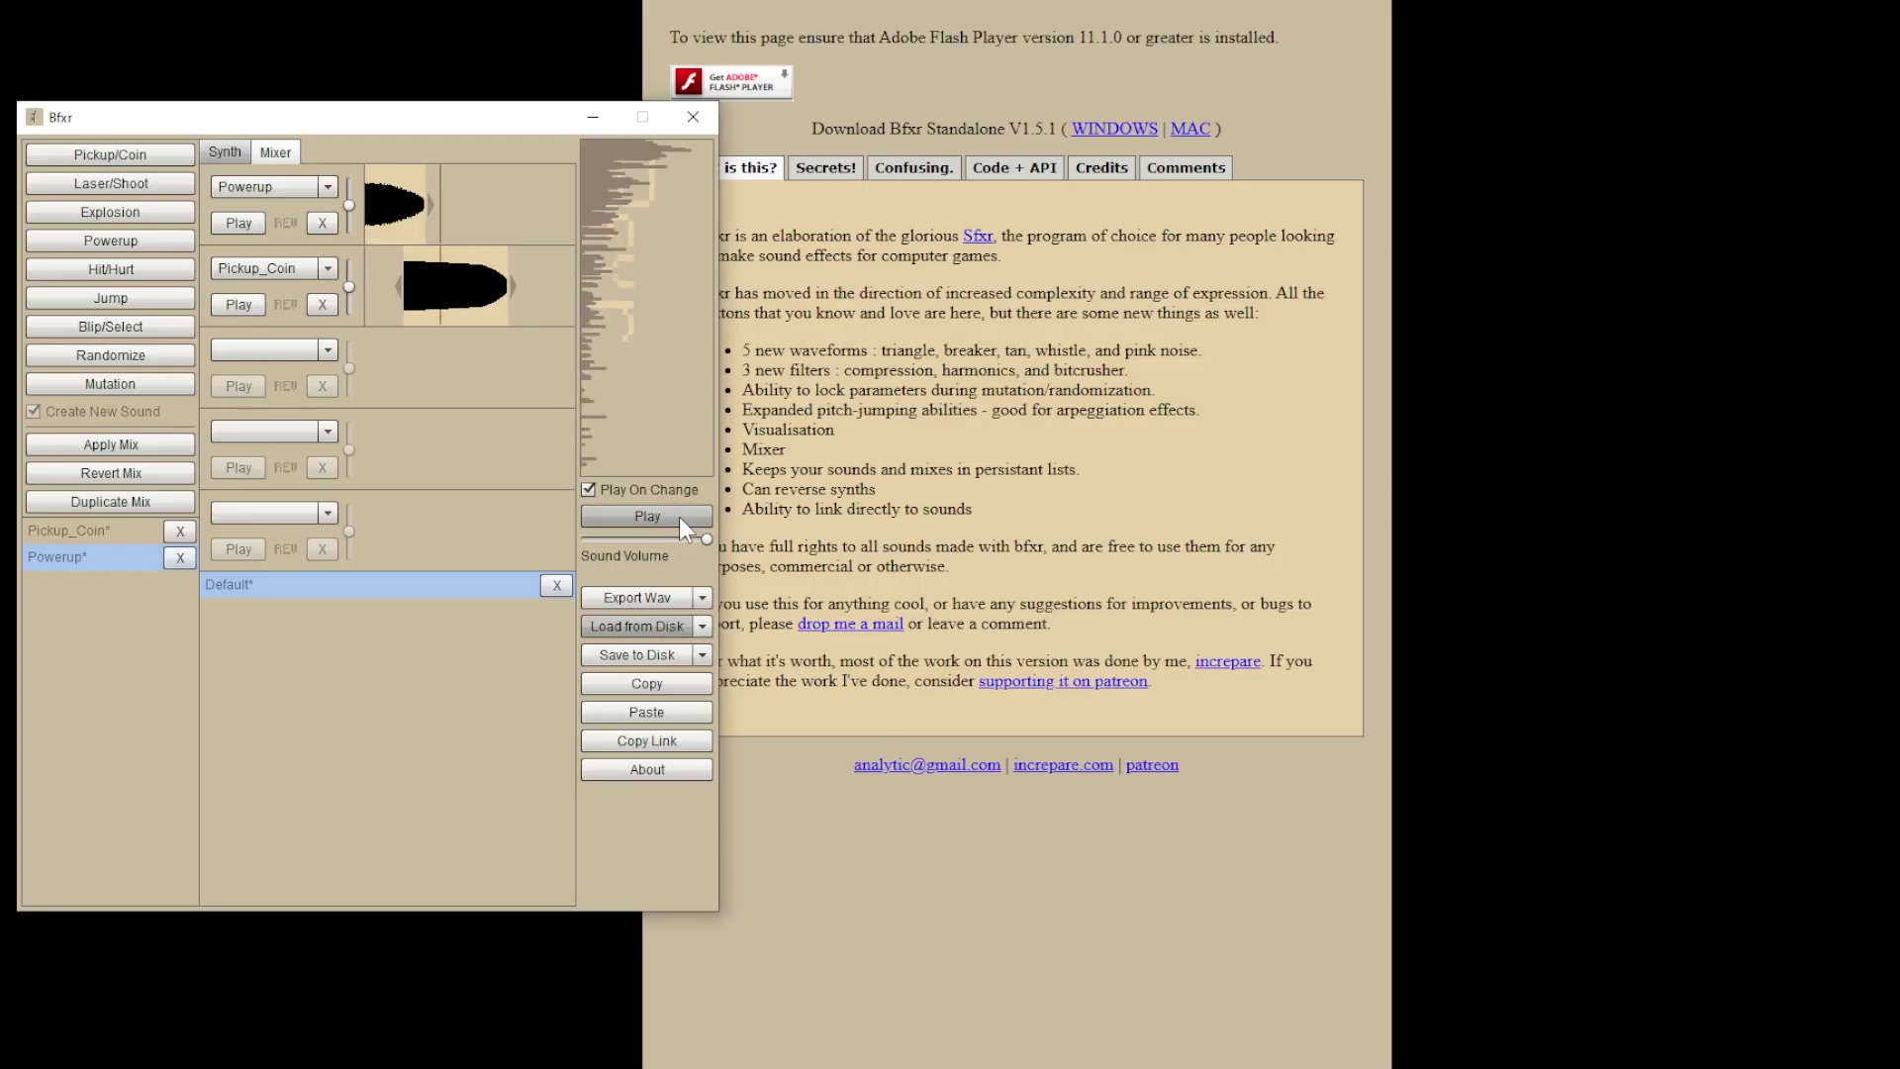
{"action": "mouse_move", "coordinate": [443, 293]}
{"action": "left_mouse_down"}
{"action": "mouse_move", "coordinate": [480, 302]}
{"action": "mouse_move", "coordinate": [455, 300]}
{"action": "left_mouse_up"}
{"action": "left_click", "coordinate": [653, 515]}
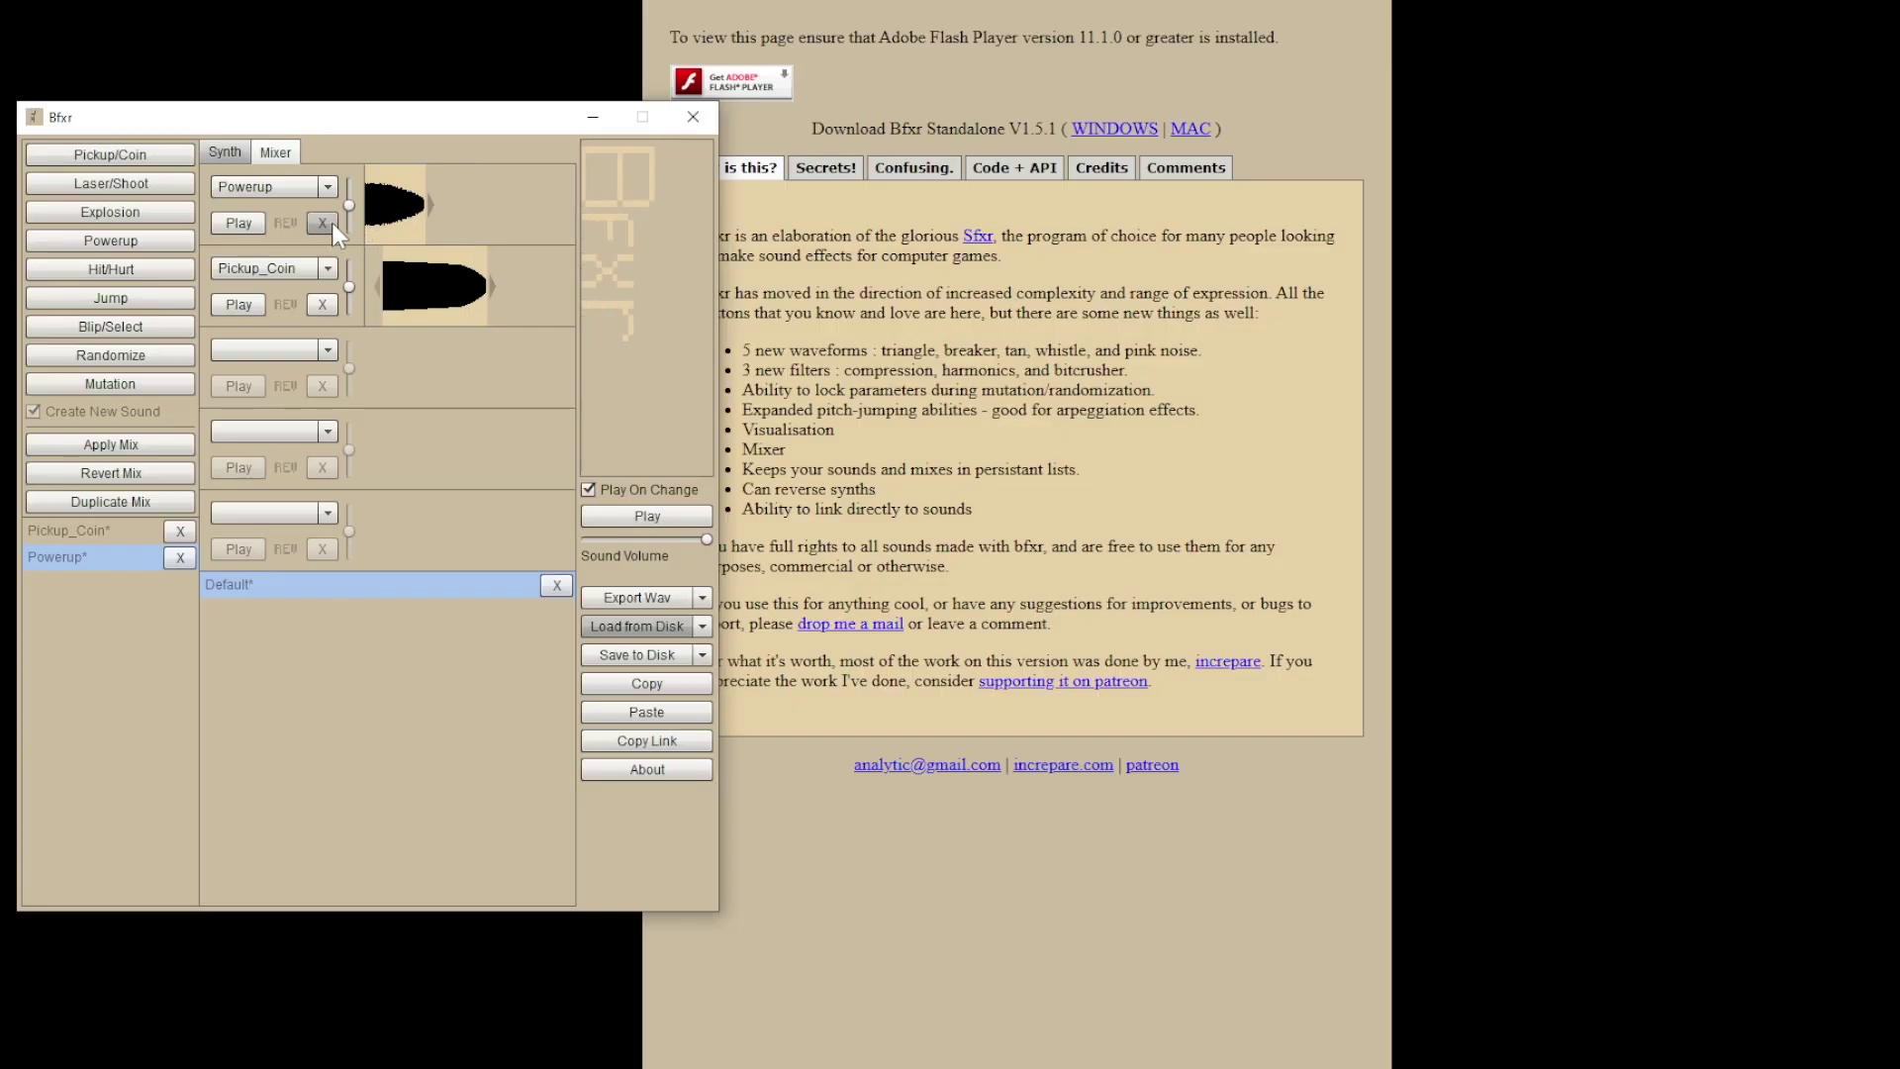
Step: Lower the first track's volume and set the second track's volume to 0.65
{"action": "mouse_move", "coordinate": [350, 209]}
{"action": "left_click_drag", "start_coordinate": [350, 216], "coordinate": [352, 218]}
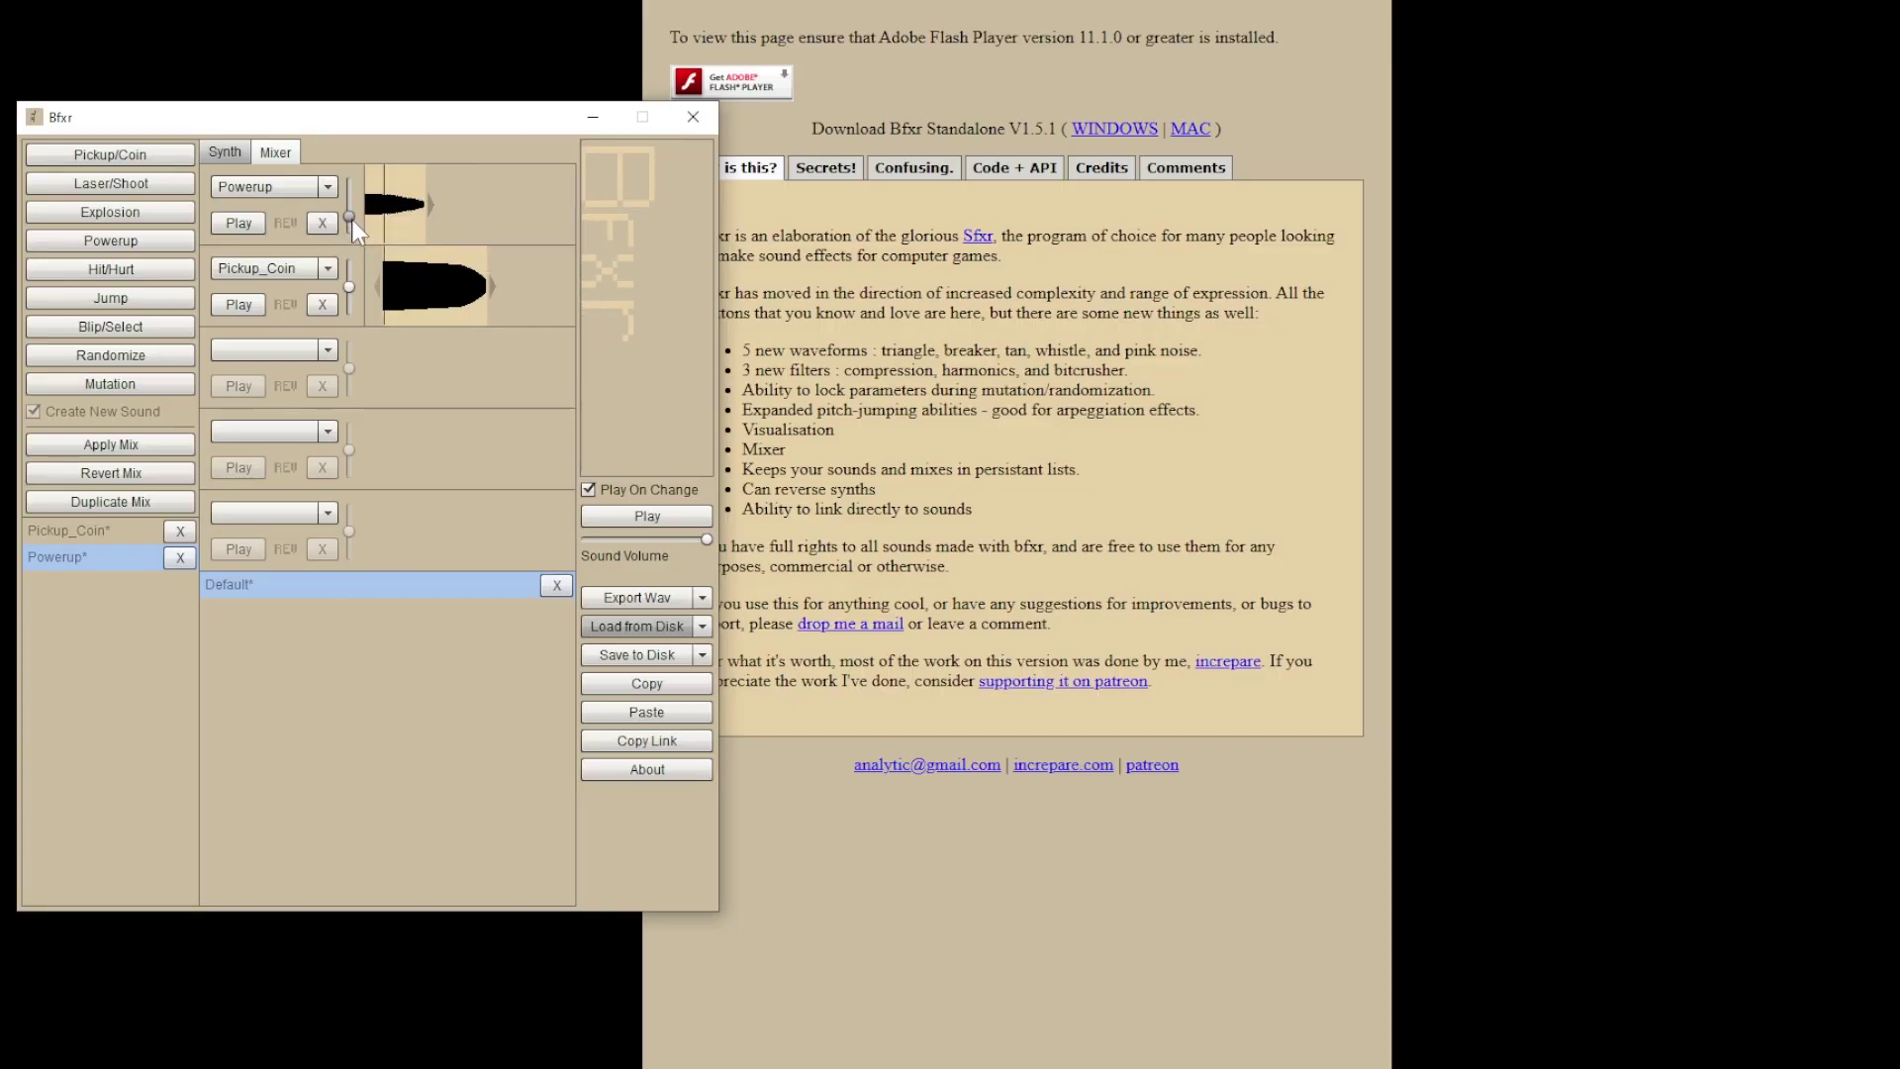
{"action": "left_click_drag", "start_coordinate": [348, 287], "coordinate": [354, 299]}
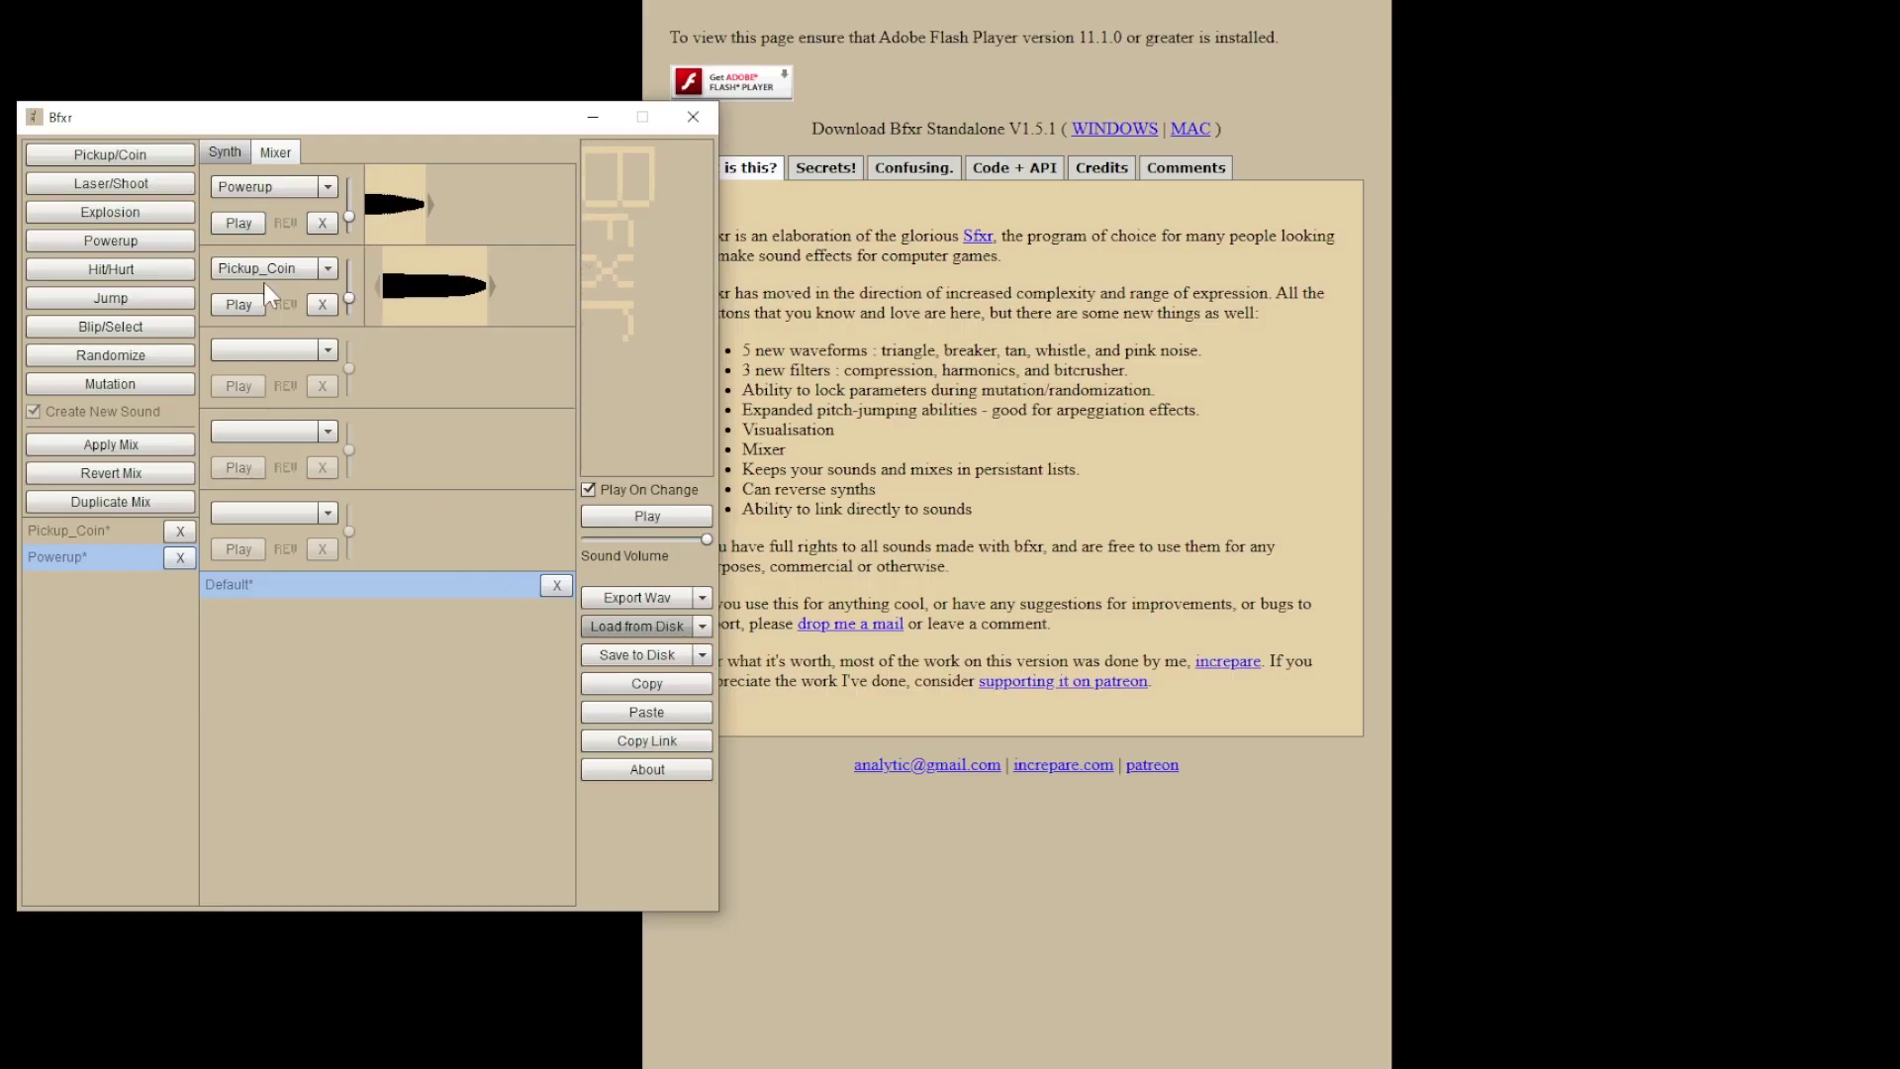
{"action": "left_click", "coordinate": [226, 153]}
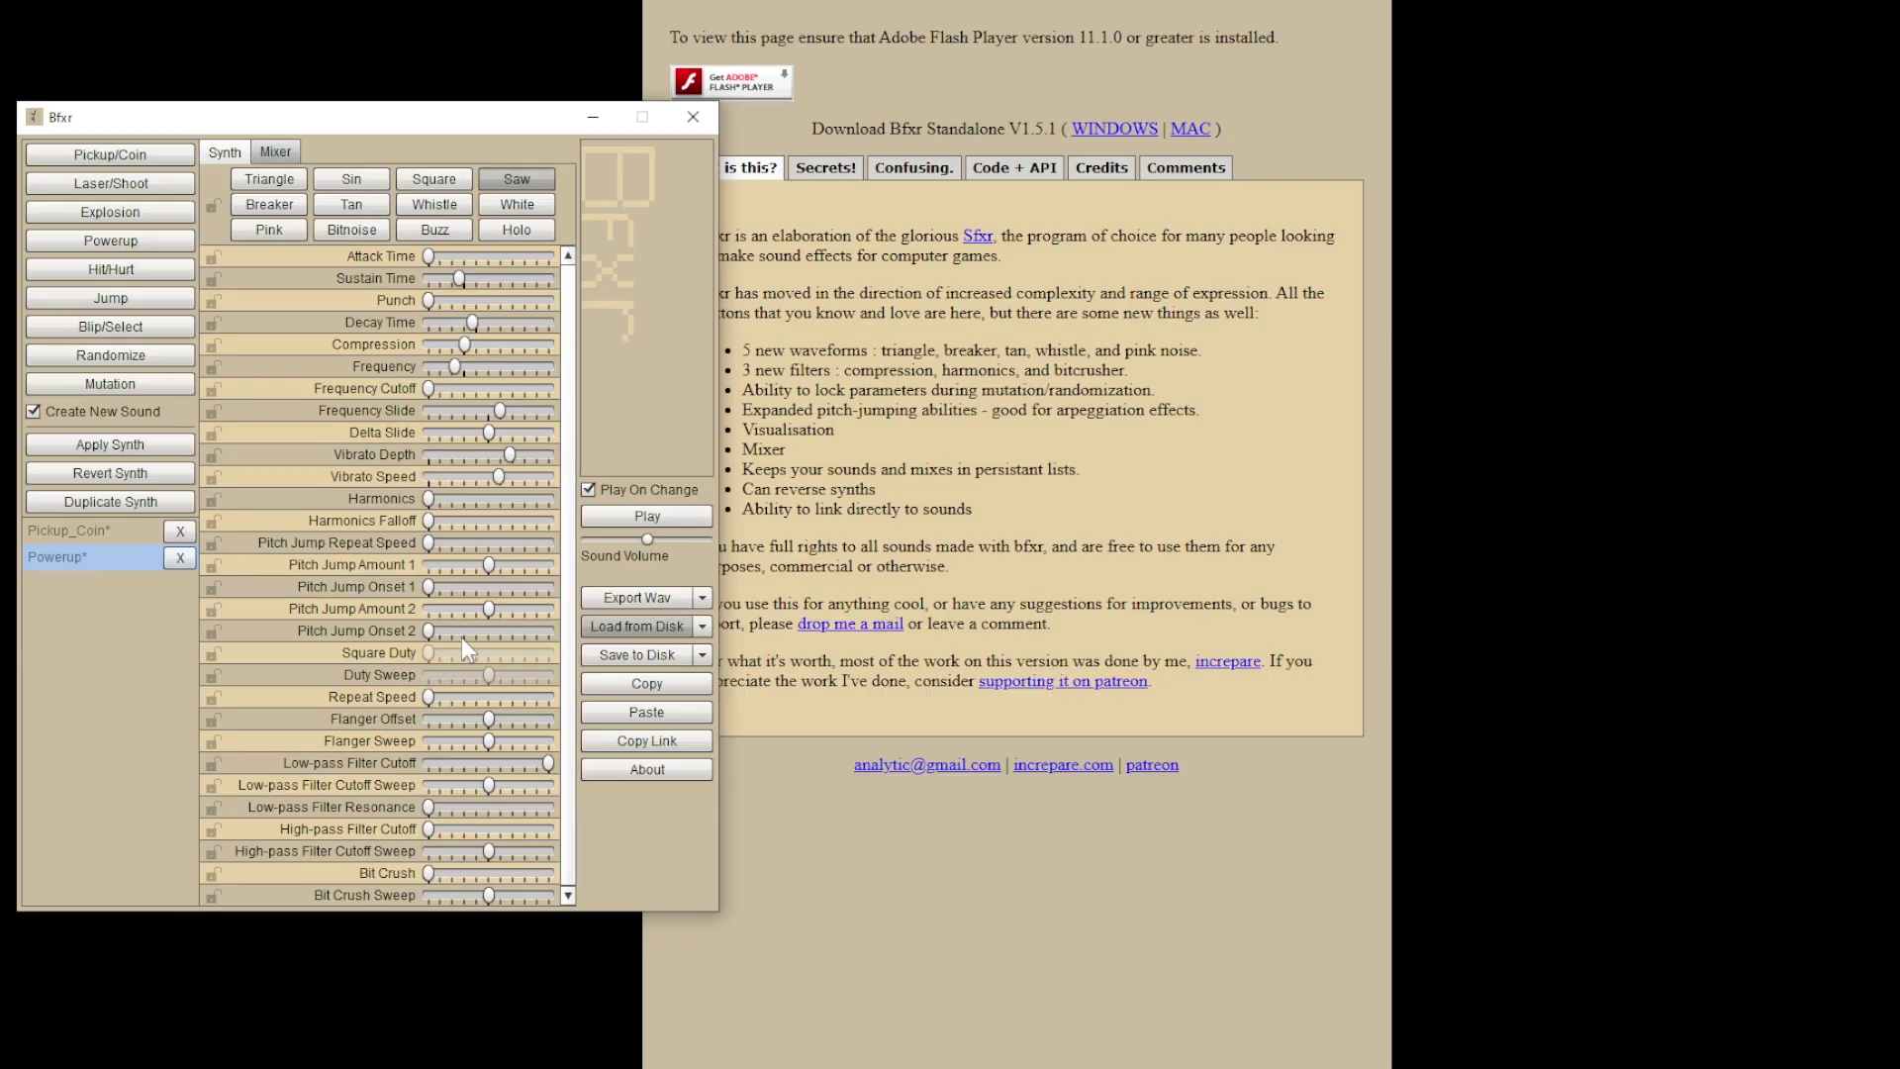
Step: Use Save All to overwrite the existing 'test' file in the Bfxr folder
{"action": "left_click", "coordinate": [701, 656]}
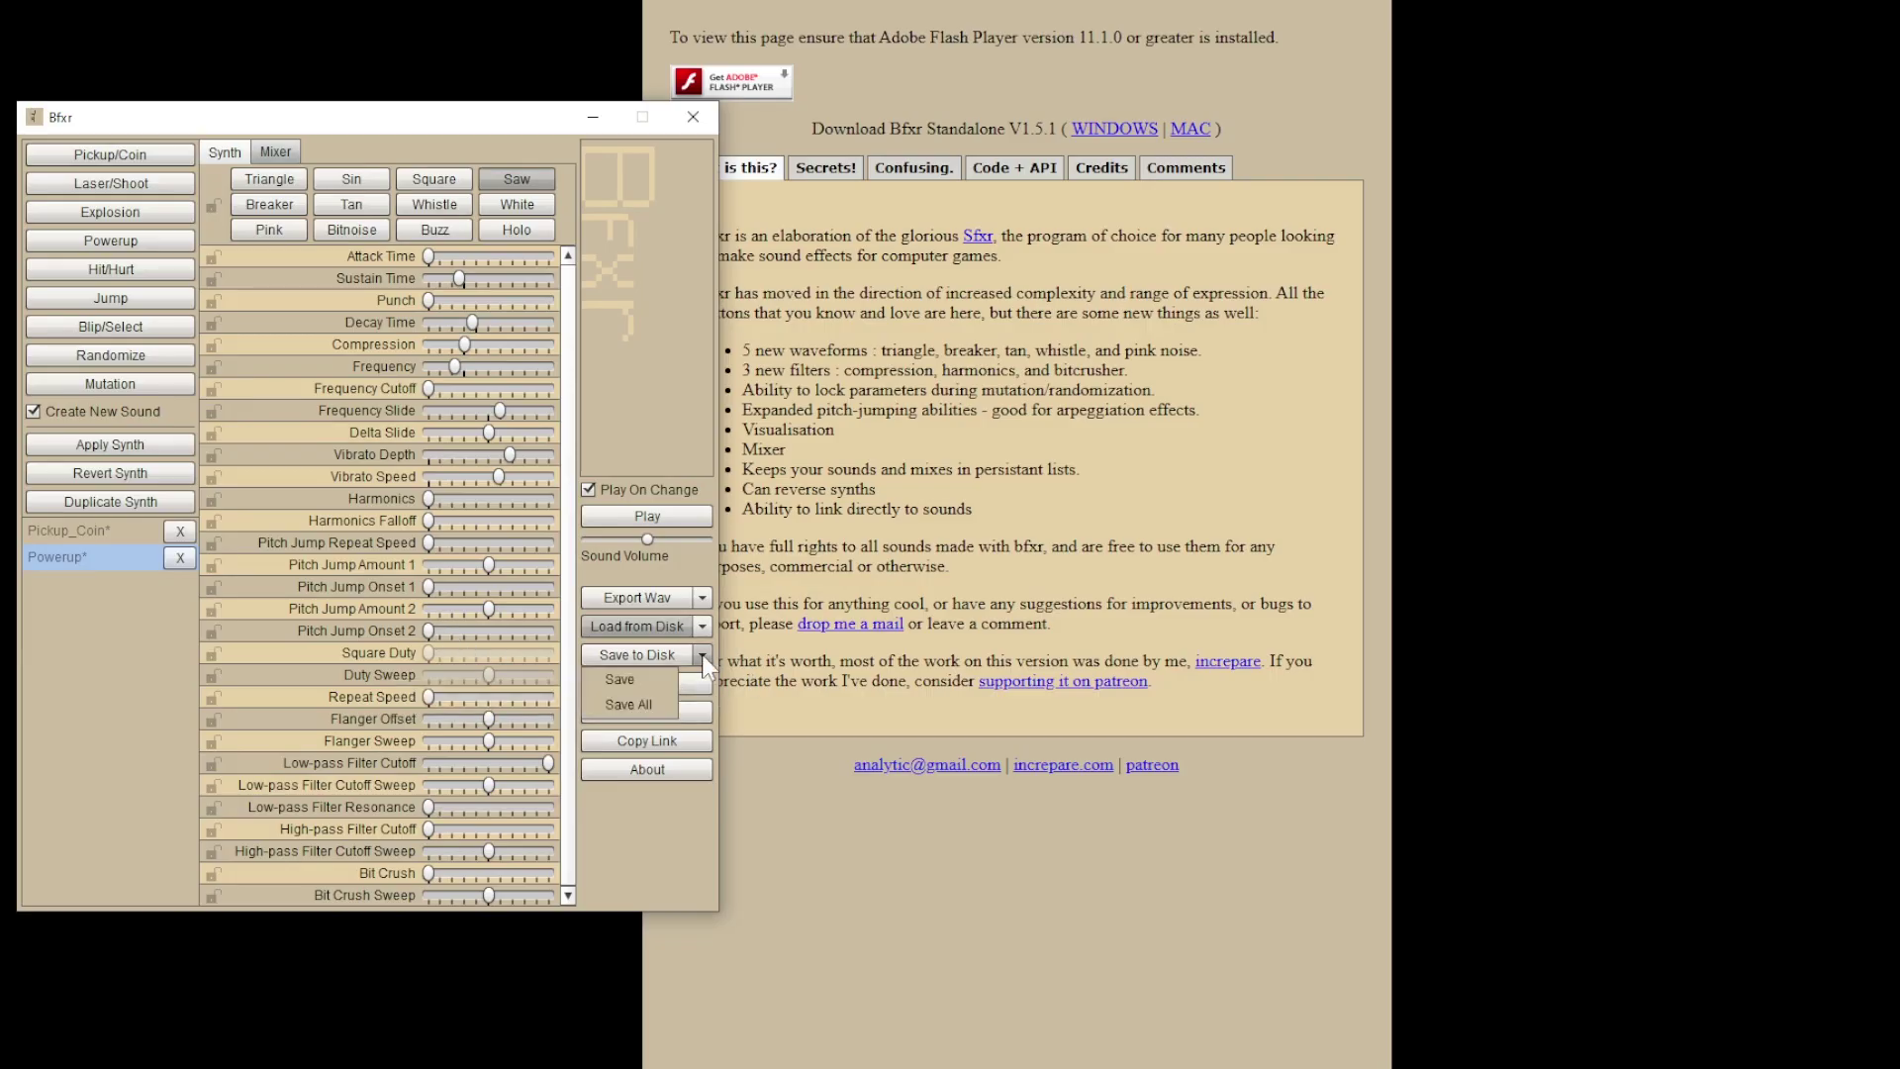
{"action": "left_click", "coordinate": [657, 705]}
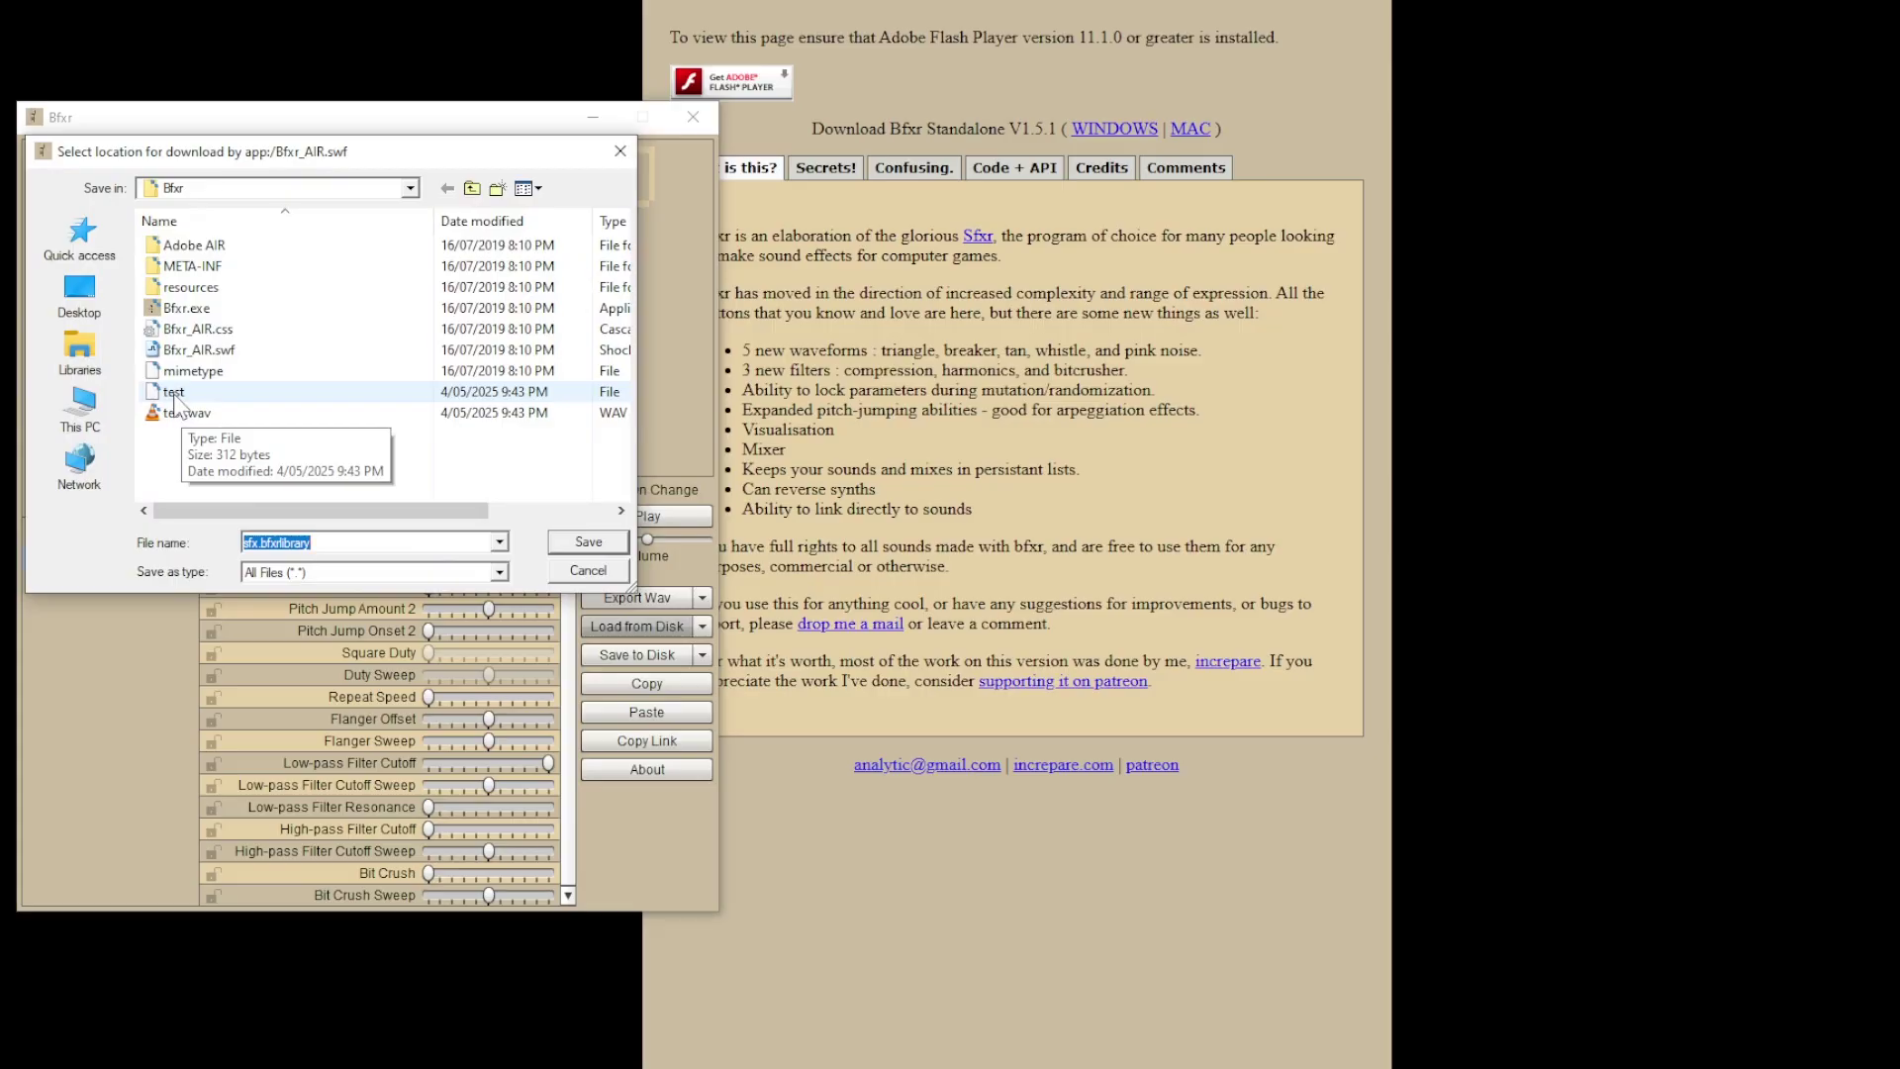
{"action": "double_click", "coordinate": [174, 392]}
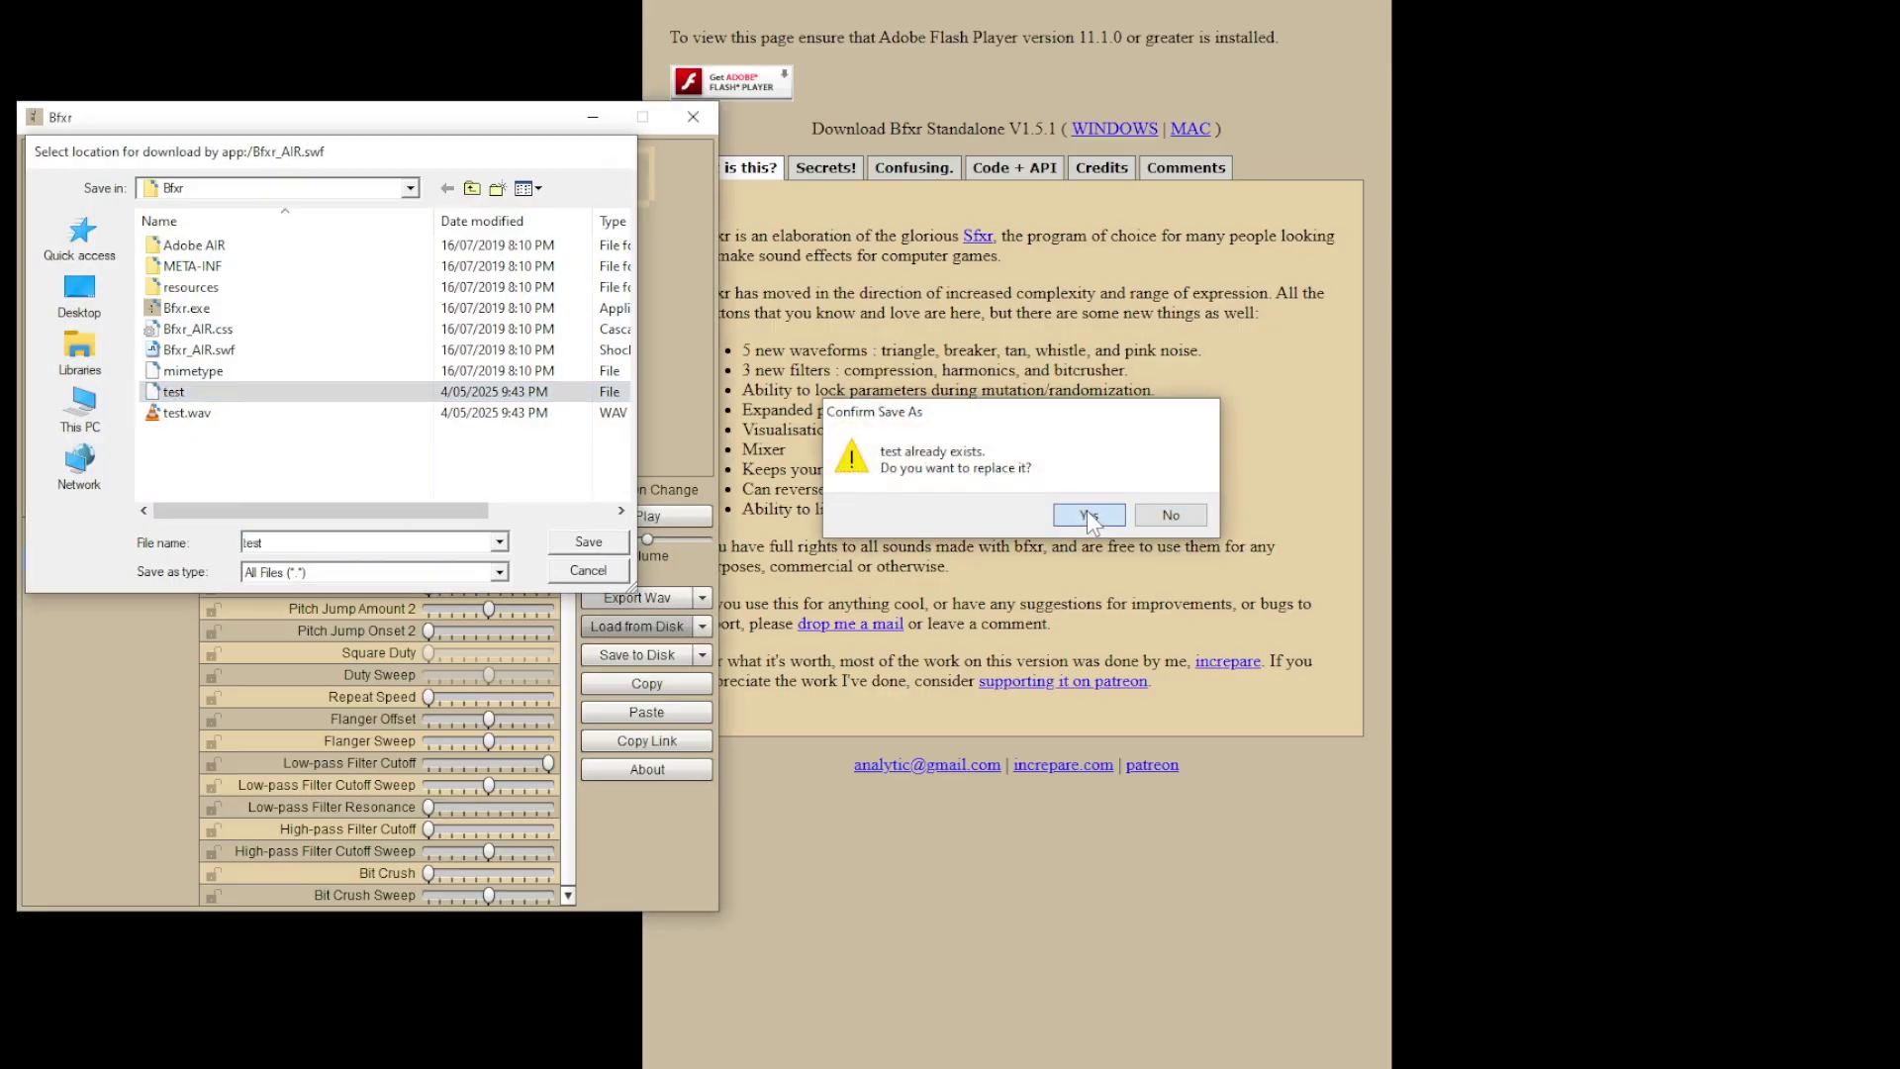
{"action": "left_click", "coordinate": [1088, 513]}
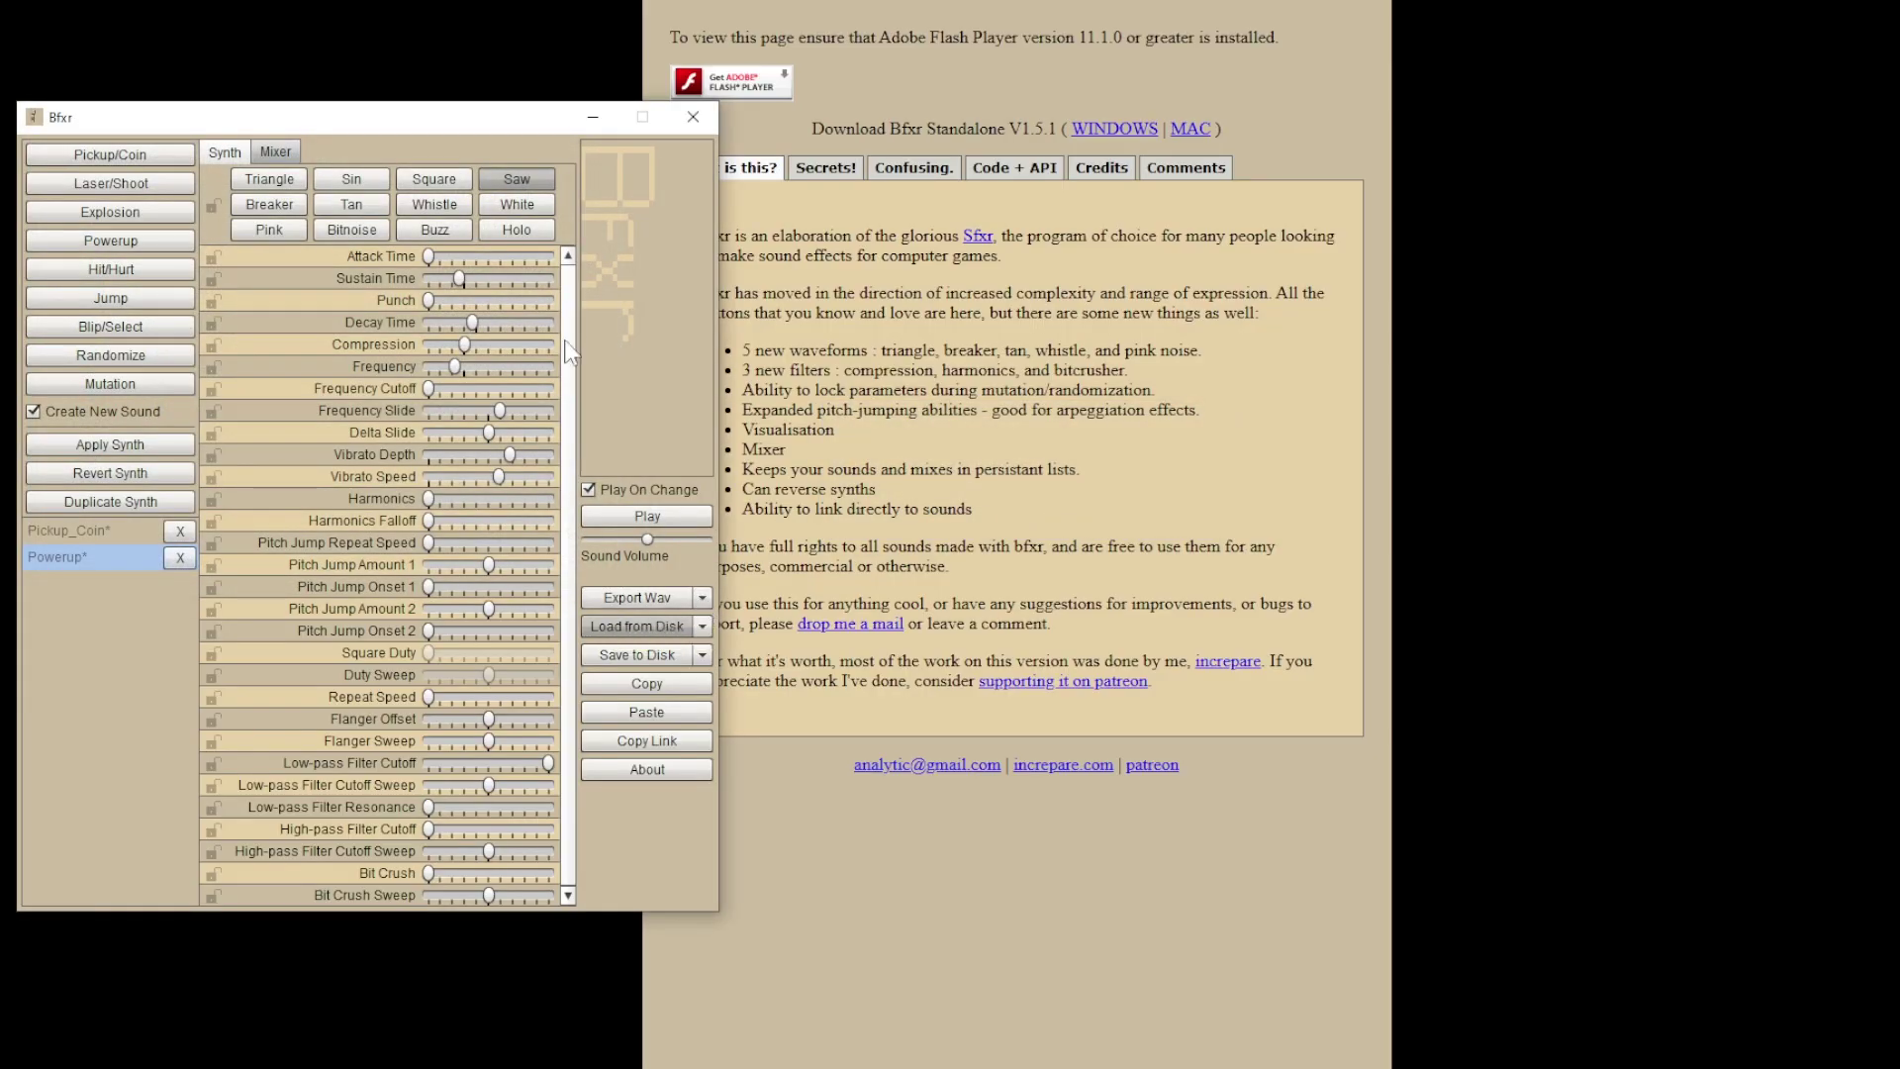
Step: Return to the Mixer and look over the Export Wav options from both tabs
{"action": "left_click", "coordinate": [276, 151]}
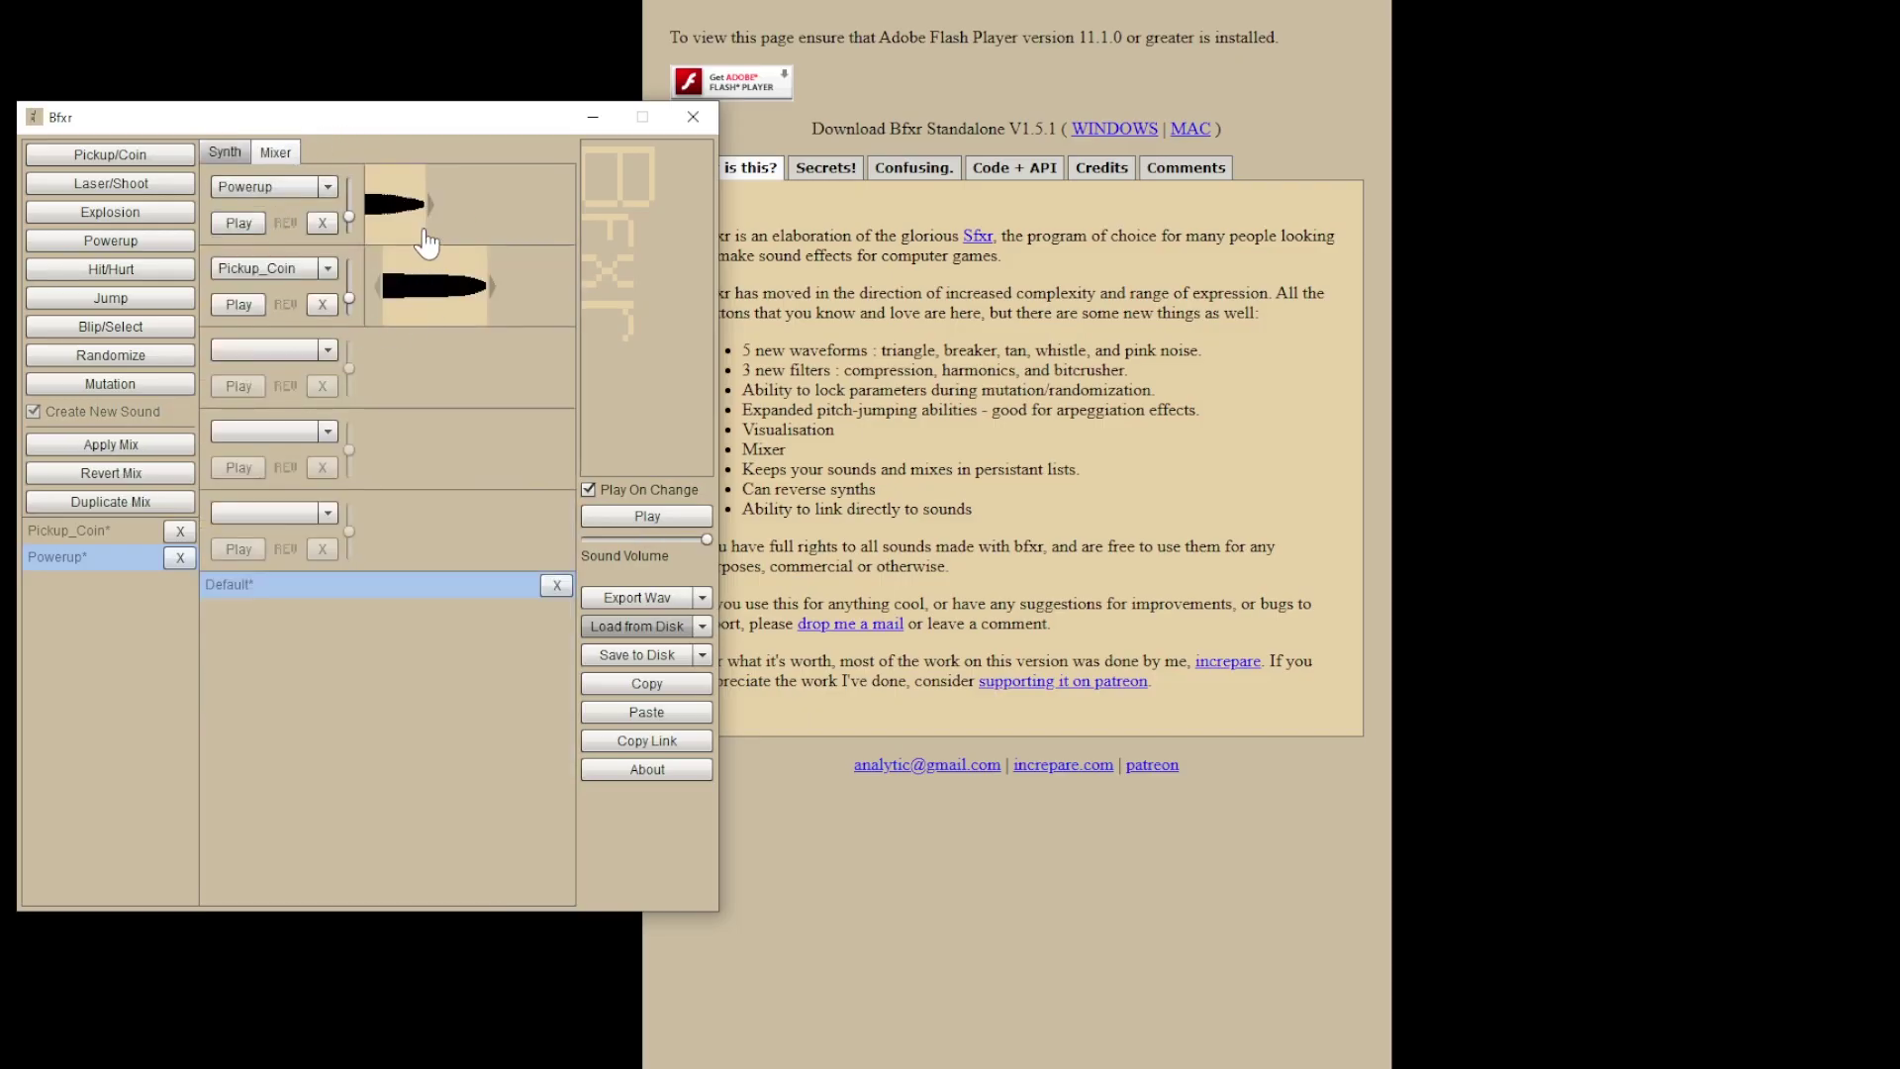
{"action": "left_click", "coordinate": [704, 596]}
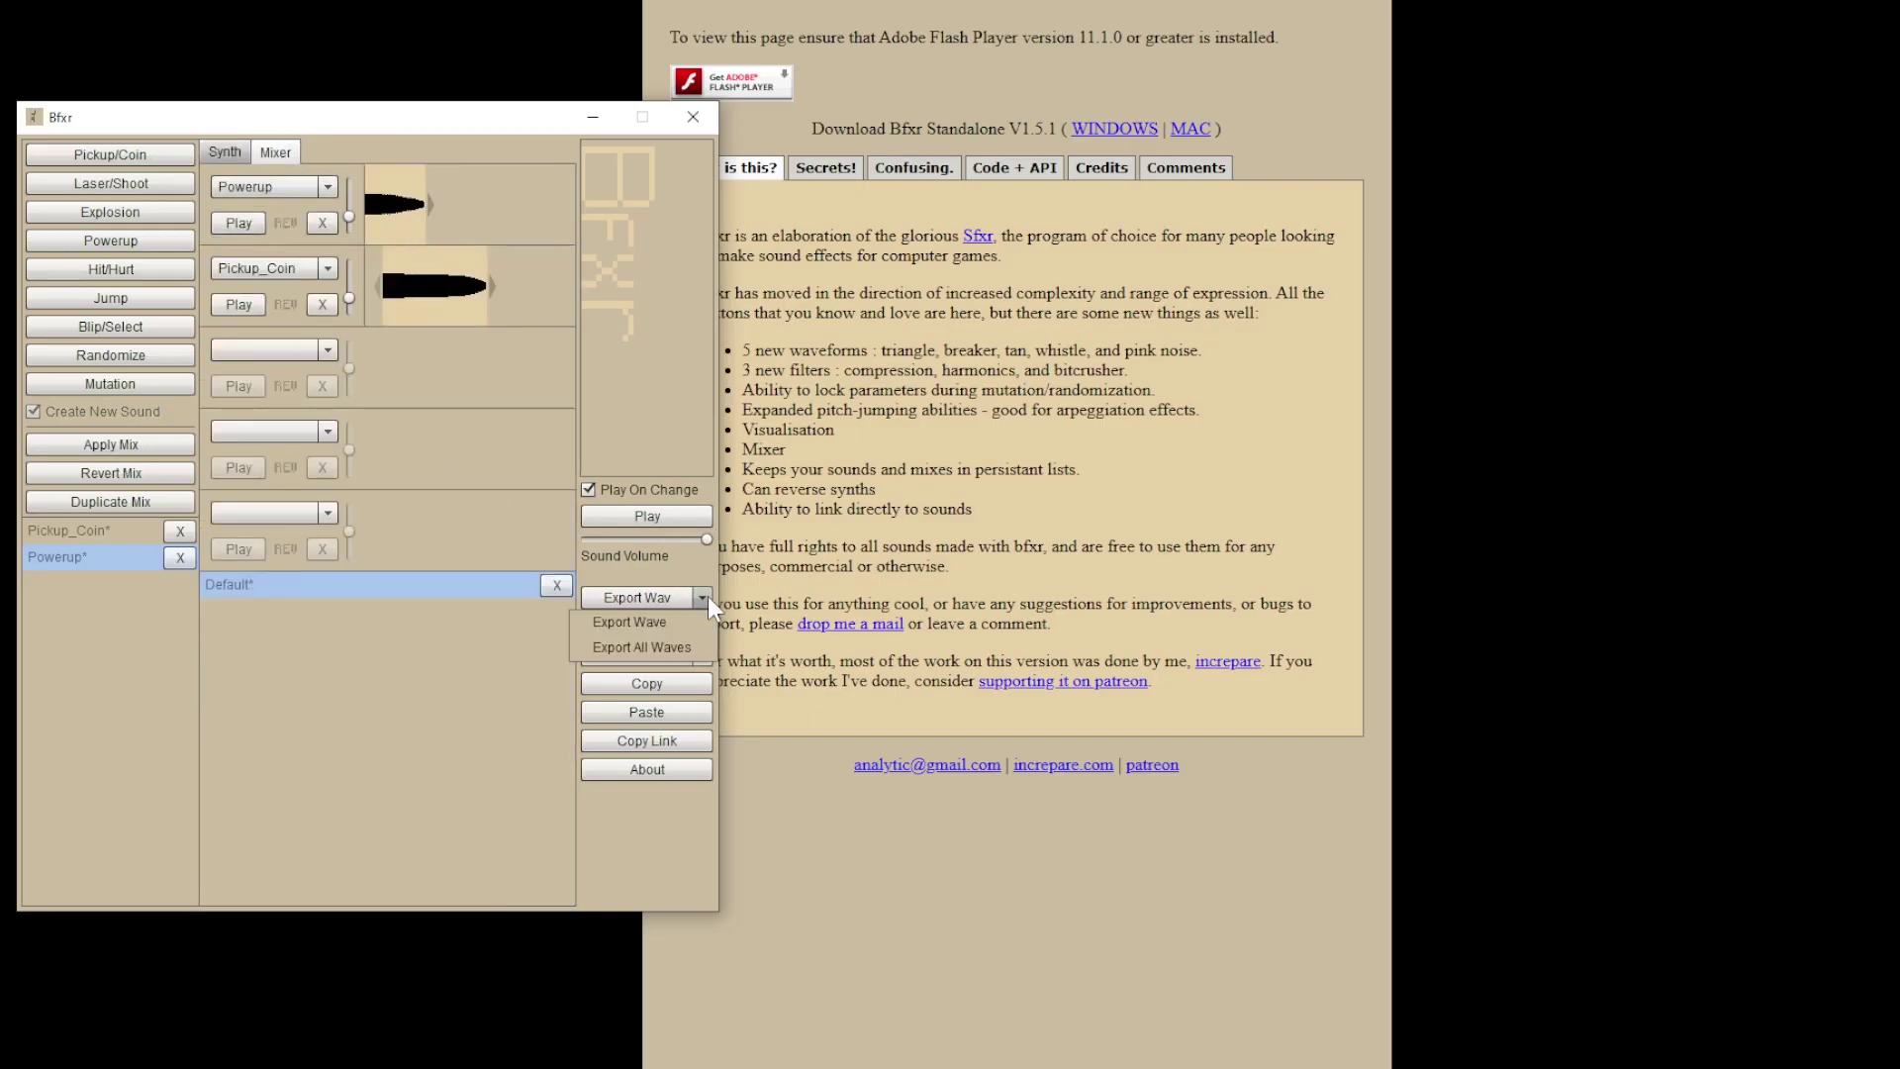
{"action": "left_click", "coordinate": [665, 649]}
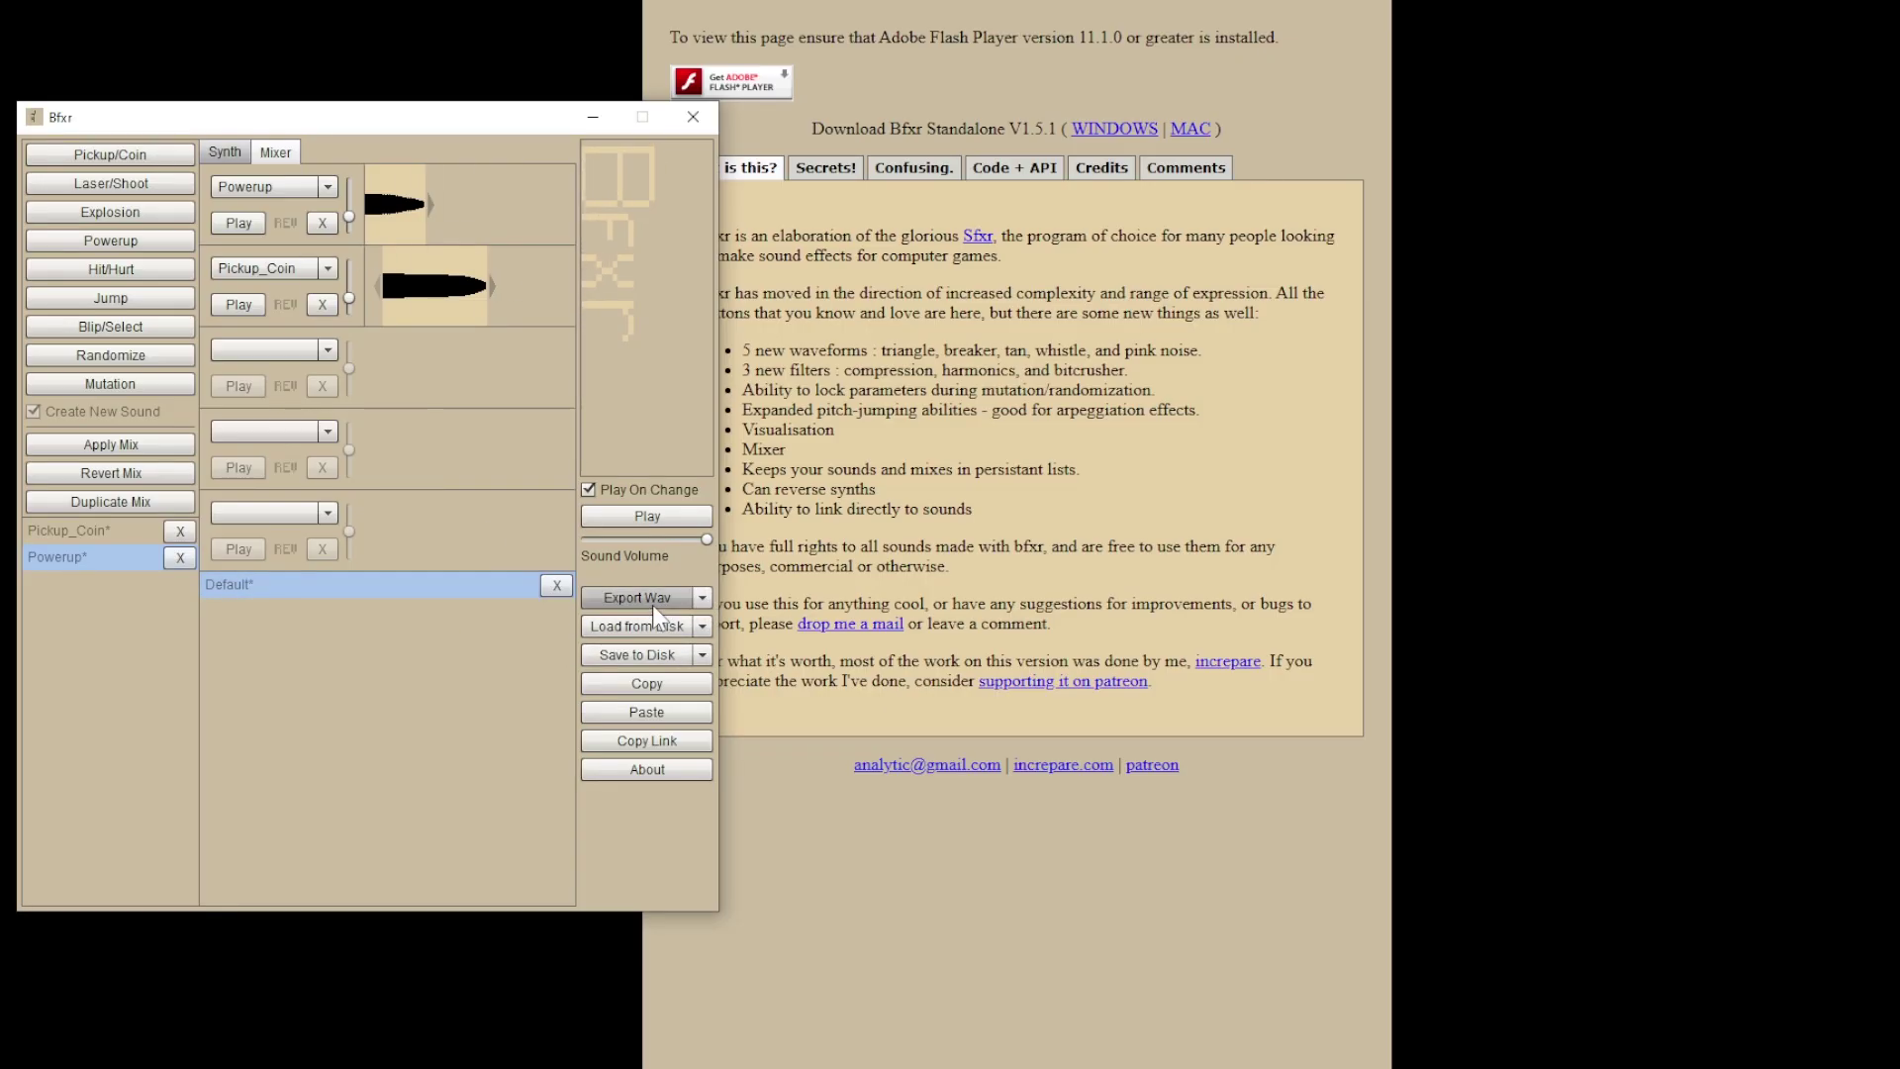
{"action": "left_click", "coordinate": [223, 151]}
{"action": "left_click", "coordinate": [703, 597]}
{"action": "left_click", "coordinate": [677, 644]}
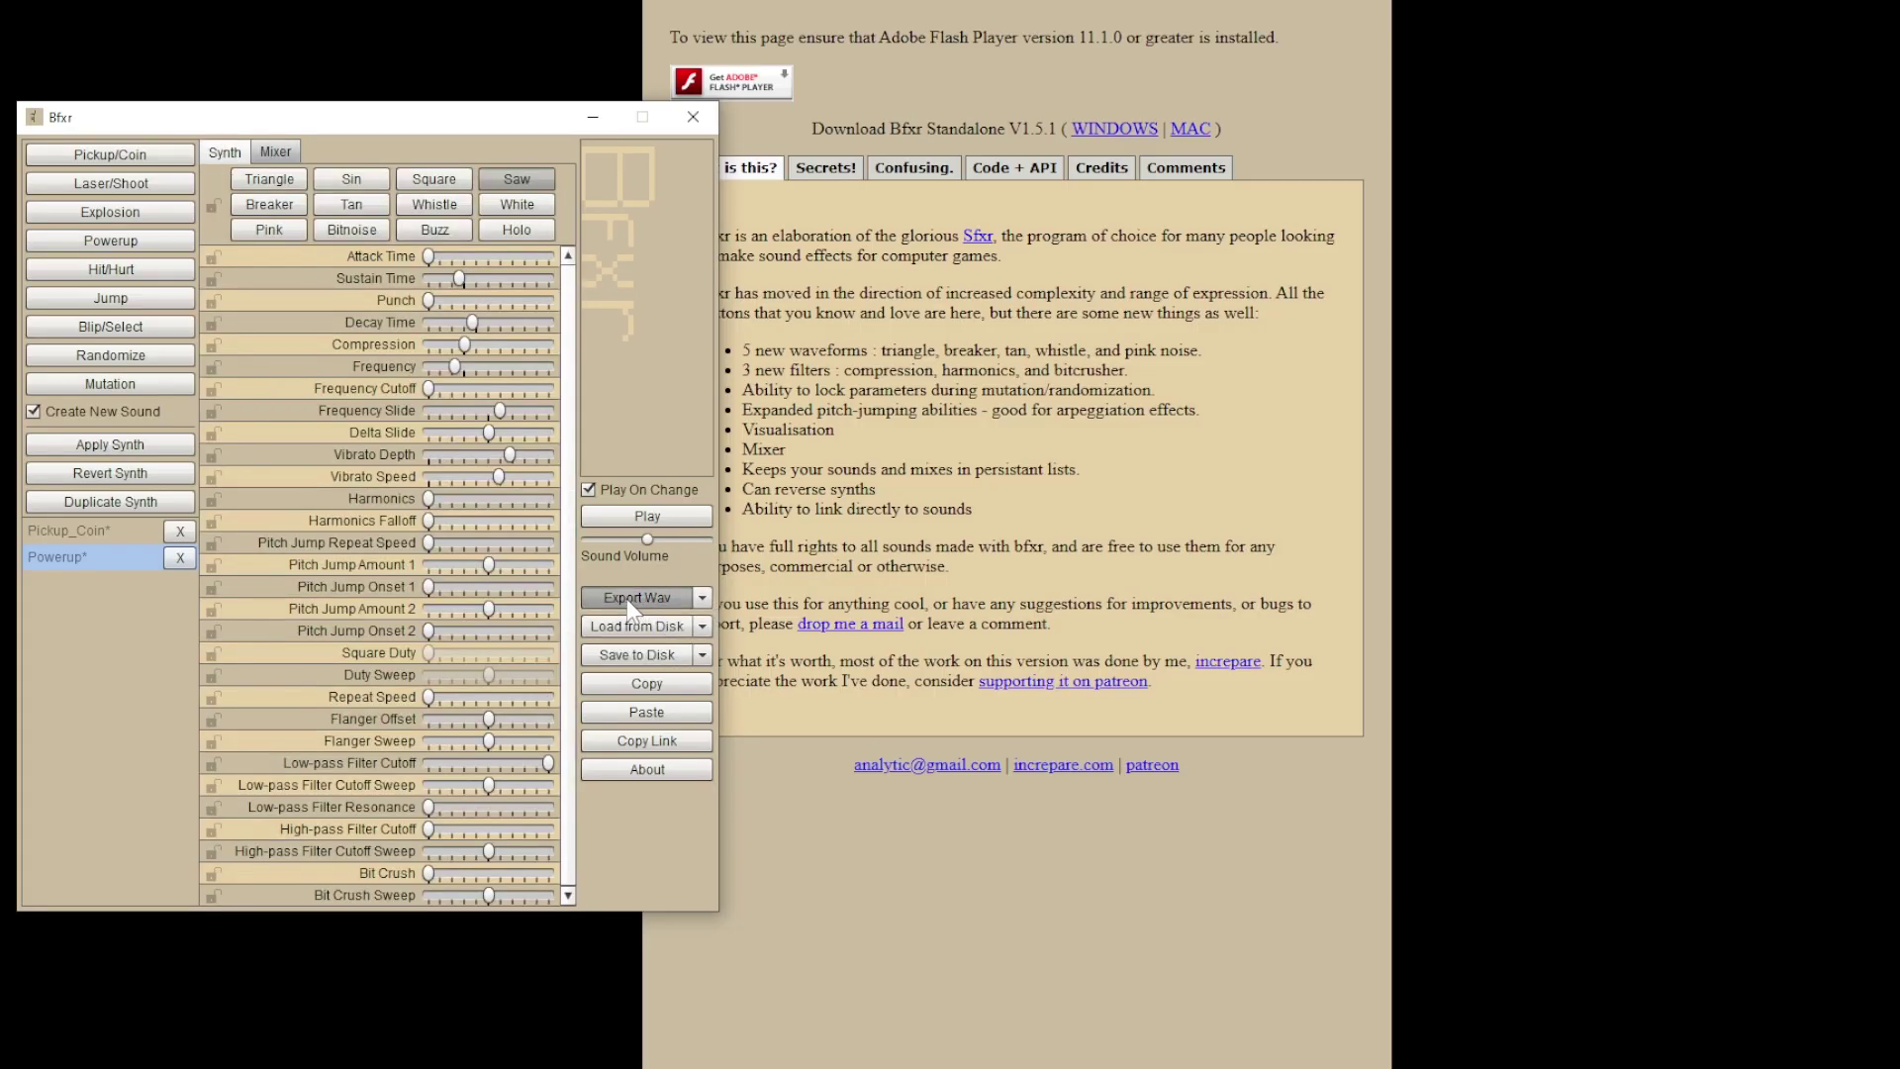
Step: Bring the Powerup and Pickup_Coin mix back into view and start renaming the Default mix
{"action": "mouse_move", "coordinate": [418, 116]}
{"action": "left_mouse_down"}
{"action": "mouse_move", "coordinate": [473, 127]}
{"action": "mouse_move", "coordinate": [423, 114]}
{"action": "left_mouse_up"}
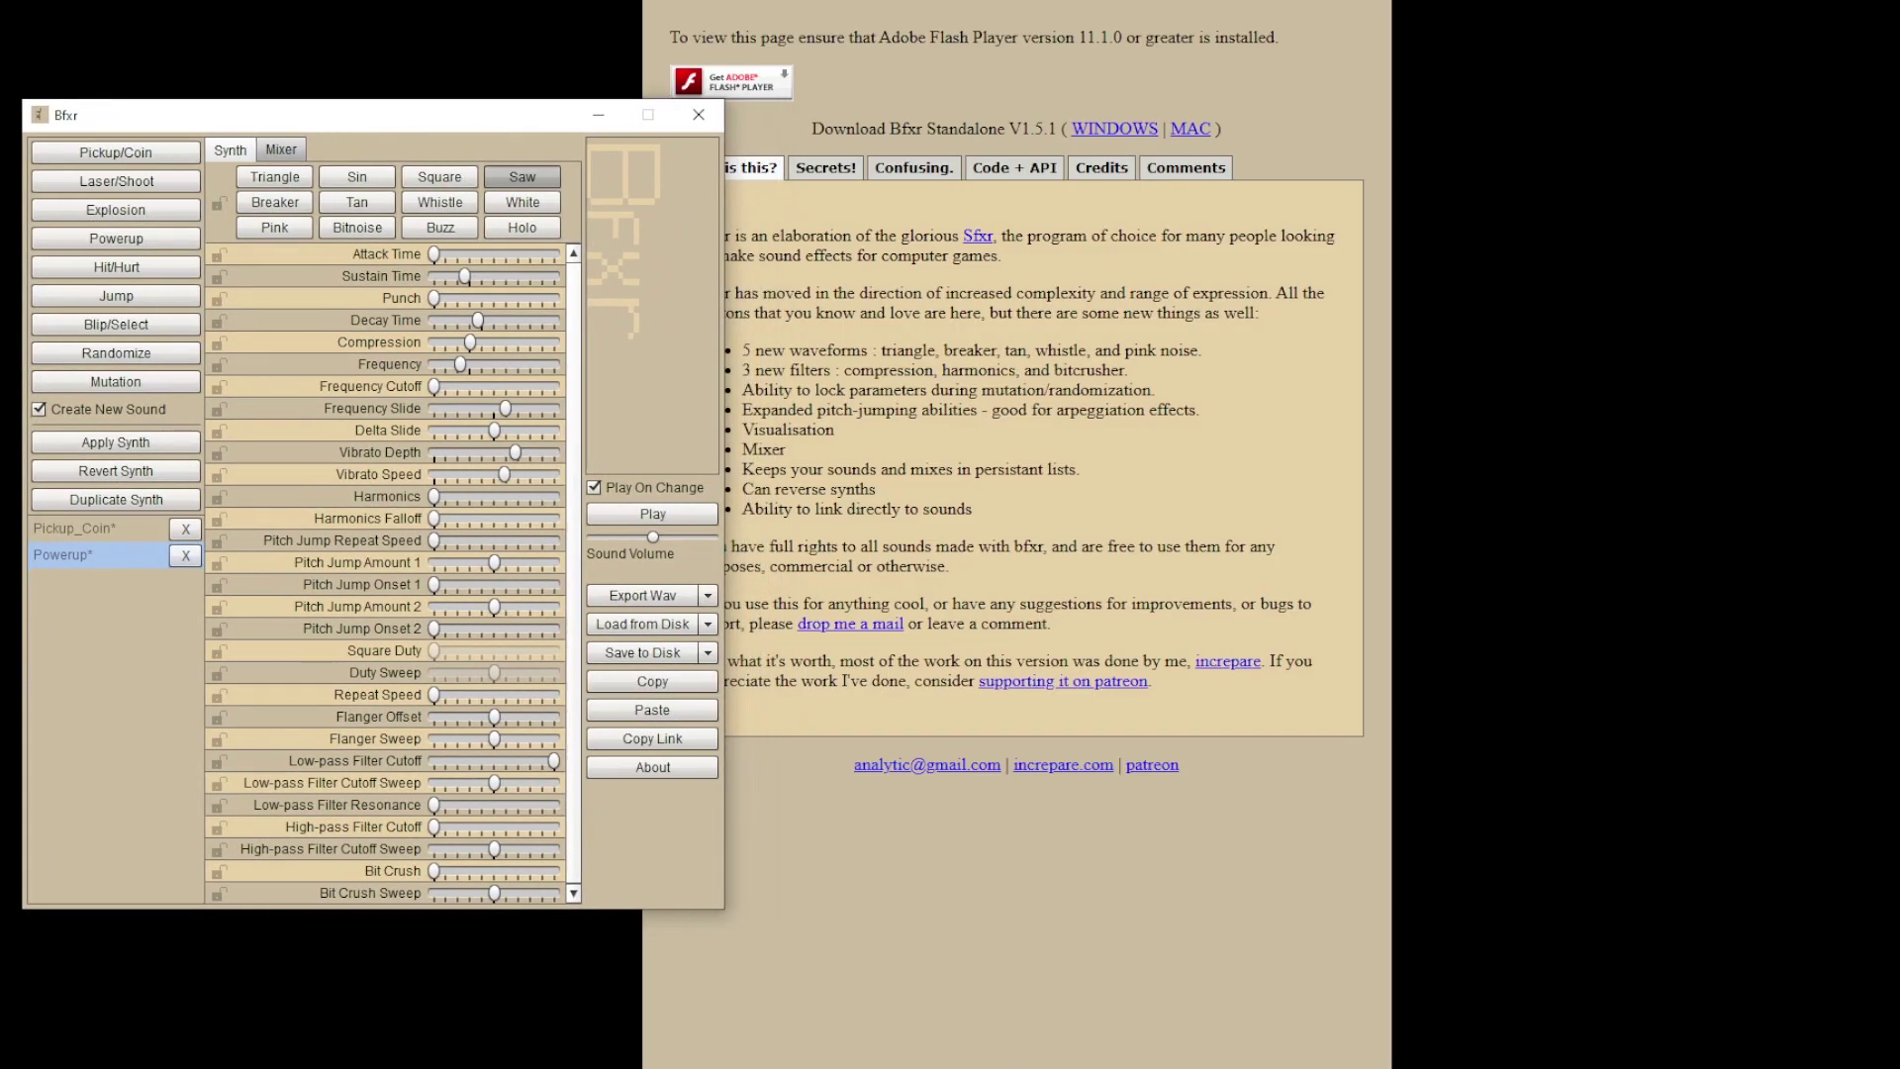
{"action": "left_click", "coordinate": [281, 149]}
{"action": "left_click", "coordinate": [240, 147]}
{"action": "left_click", "coordinate": [281, 151]}
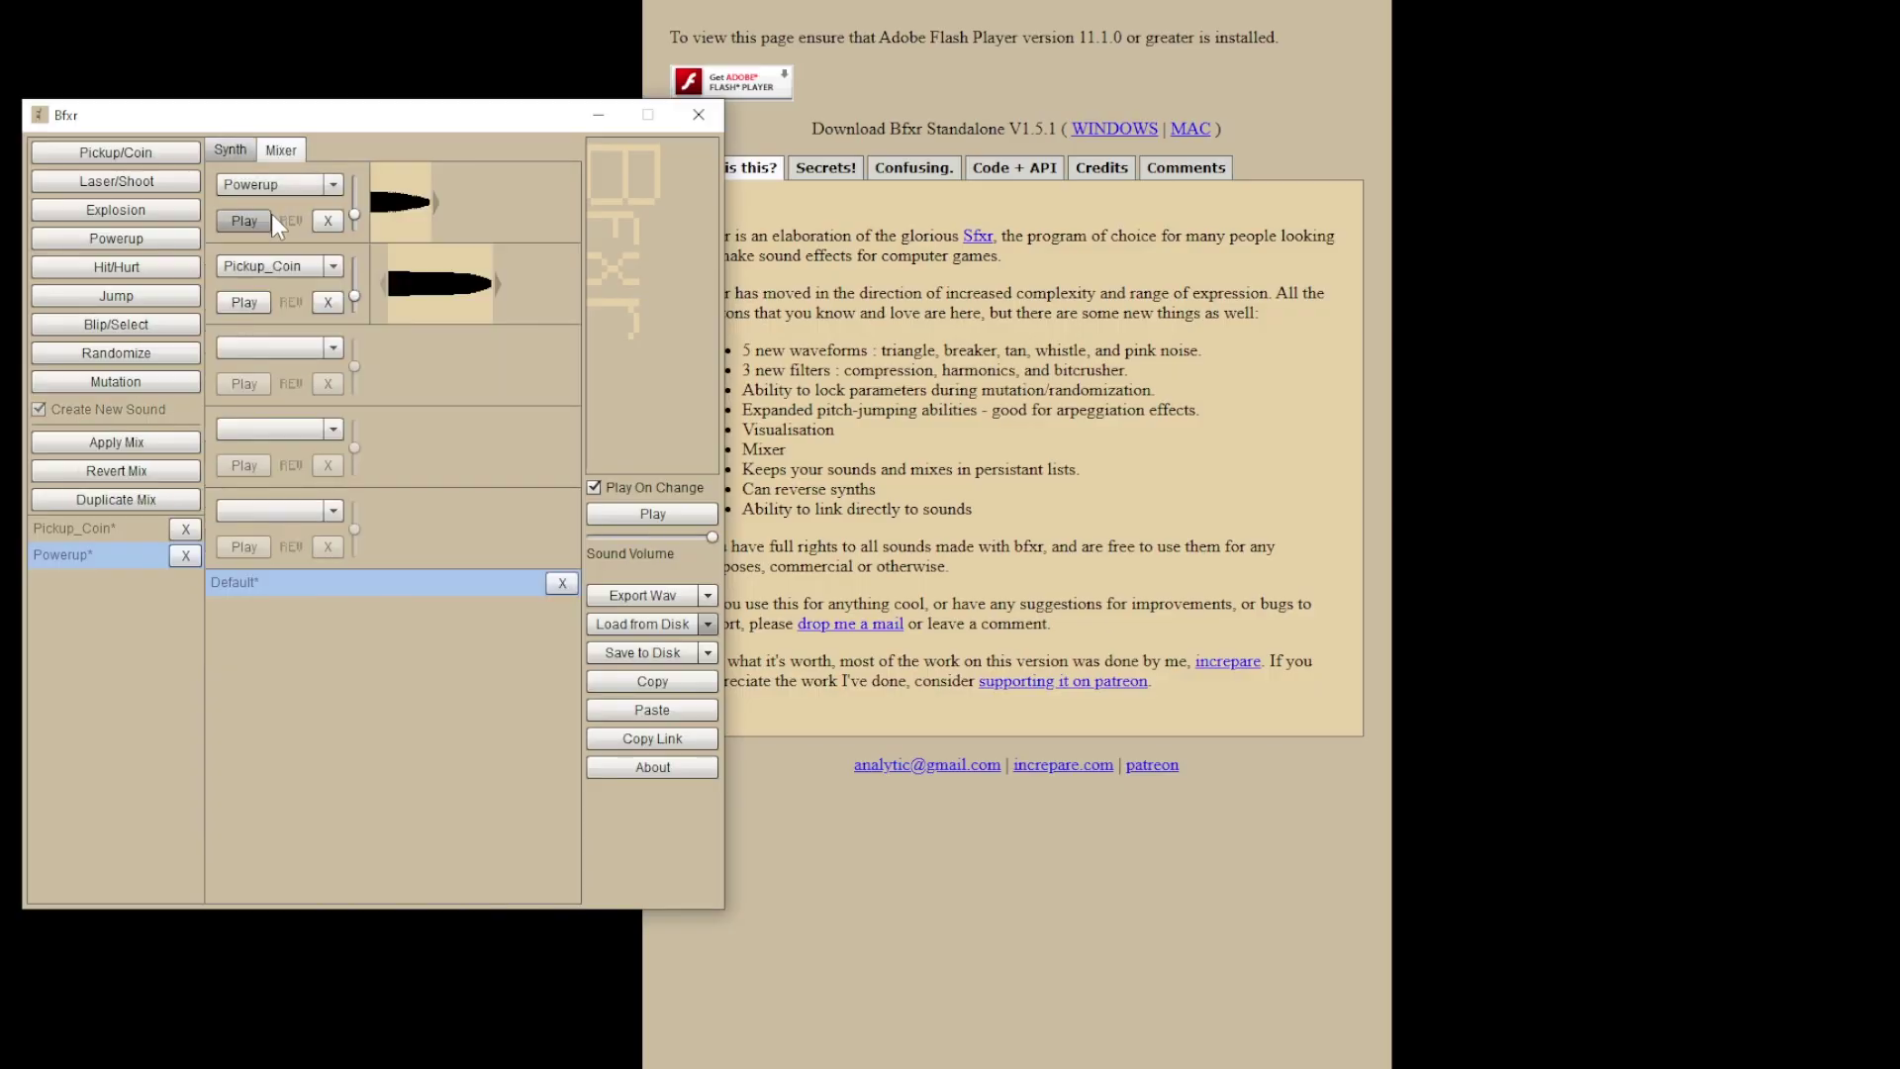
{"action": "double_click", "coordinate": [287, 582]}
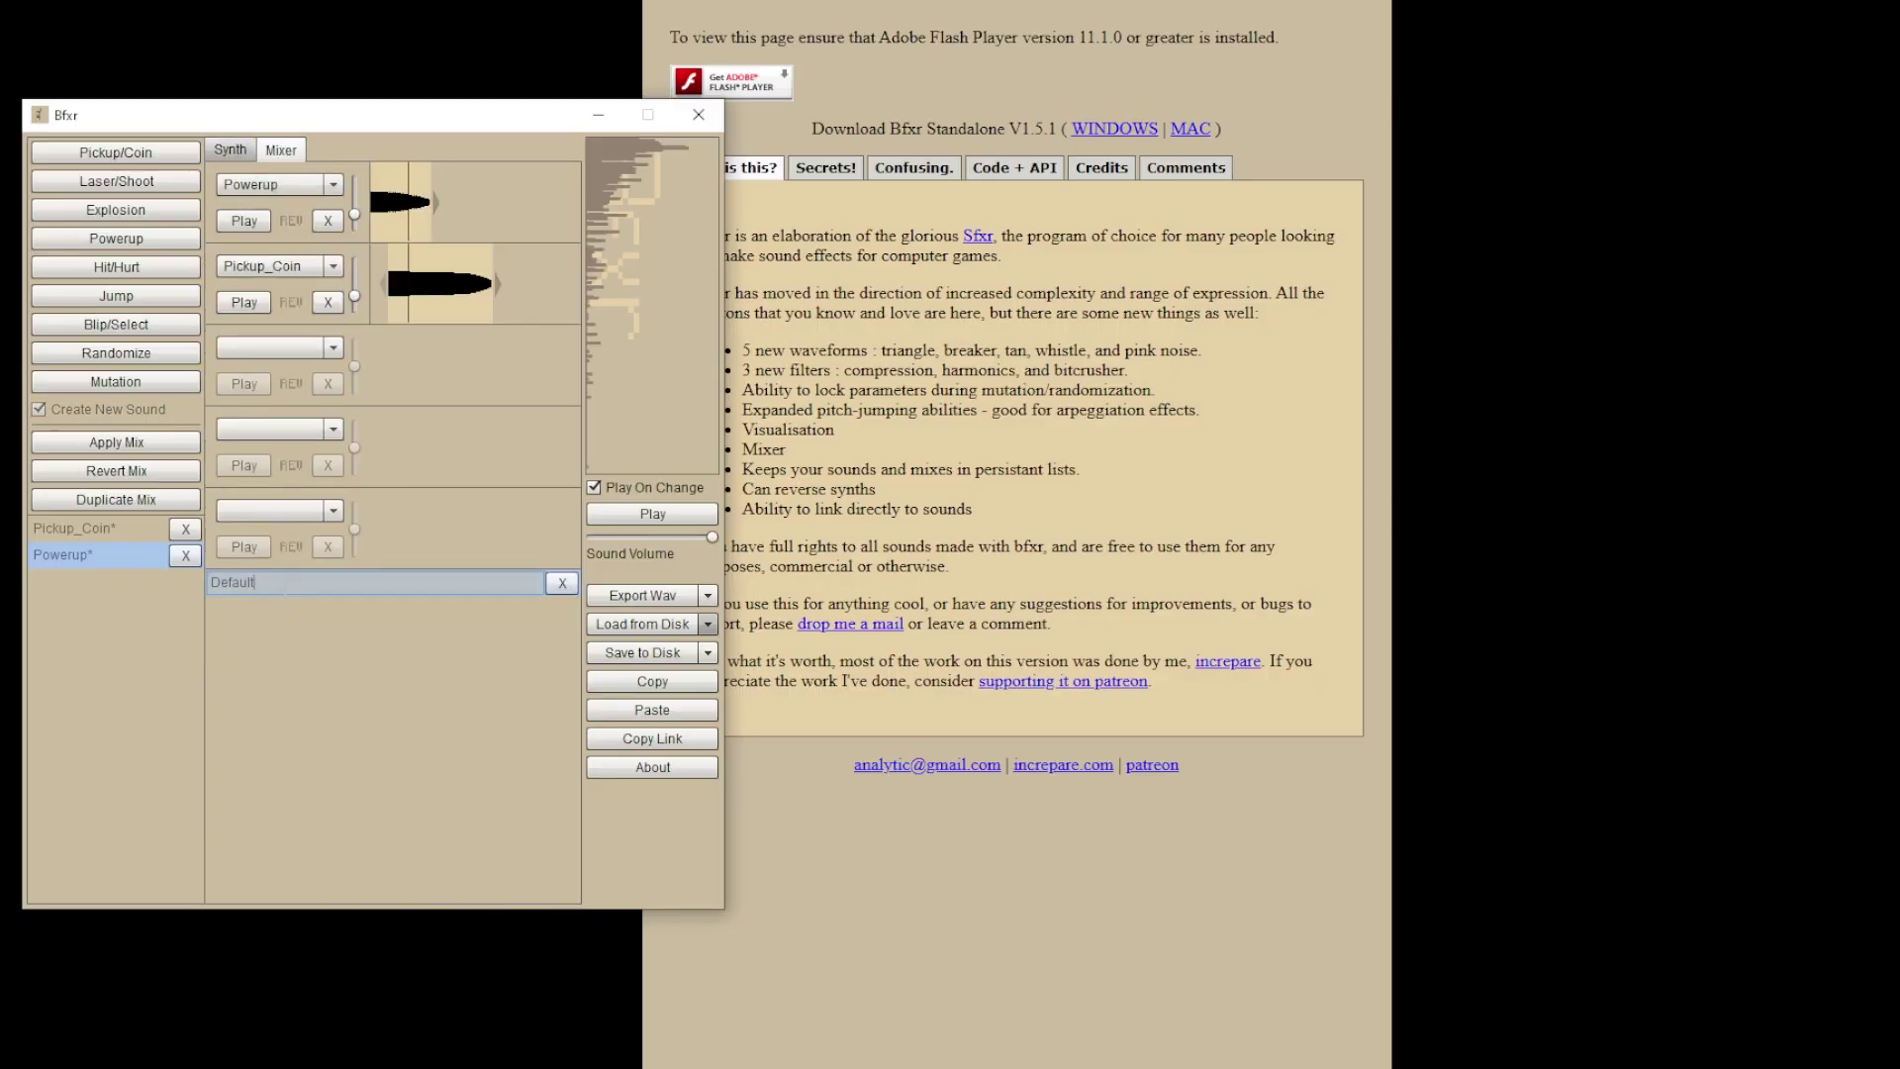